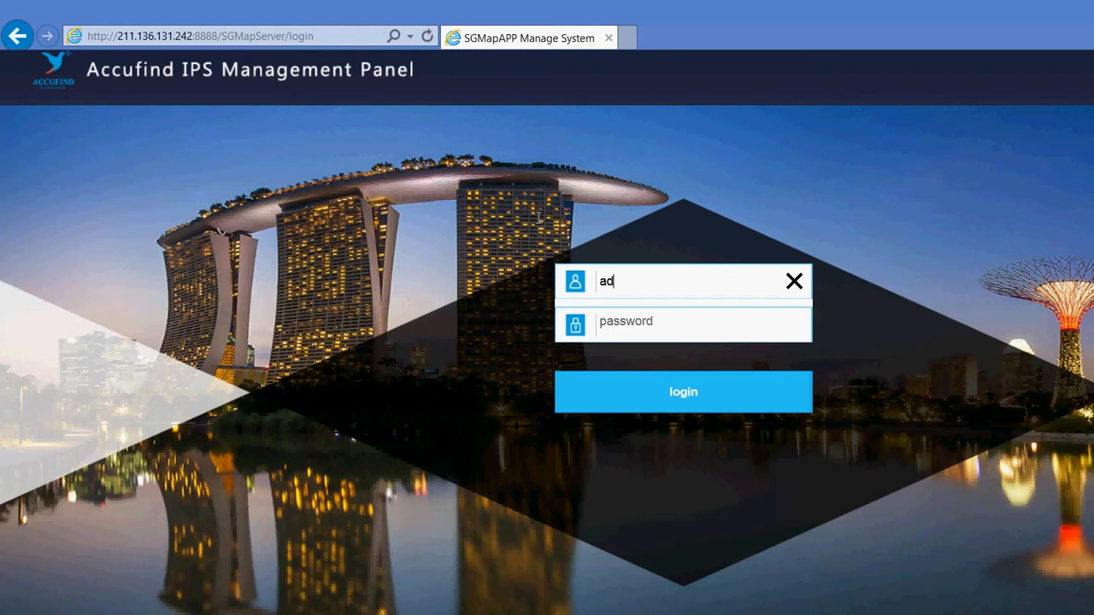
# Fill the login form with the administrator username and the account password
pyautogui.write('min')
pyautogui.press('Tab')
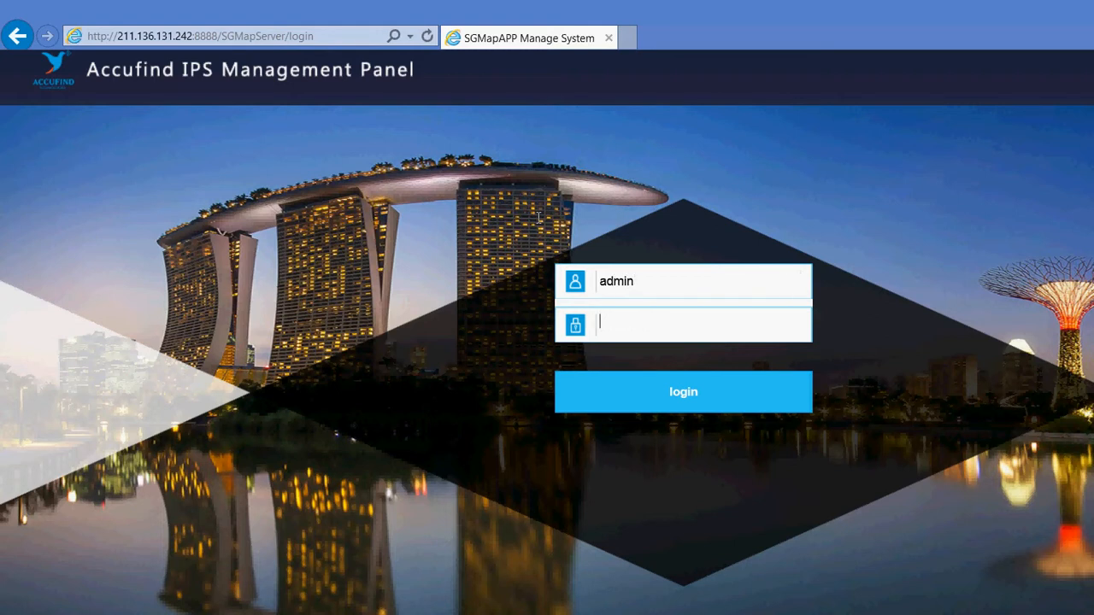
pyautogui.write('ad')
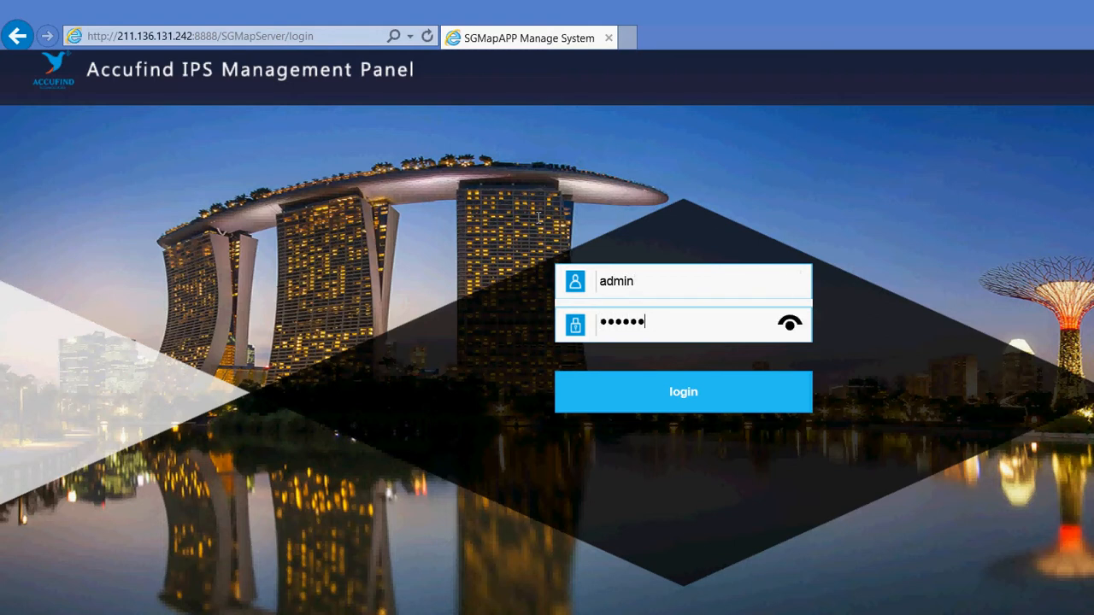
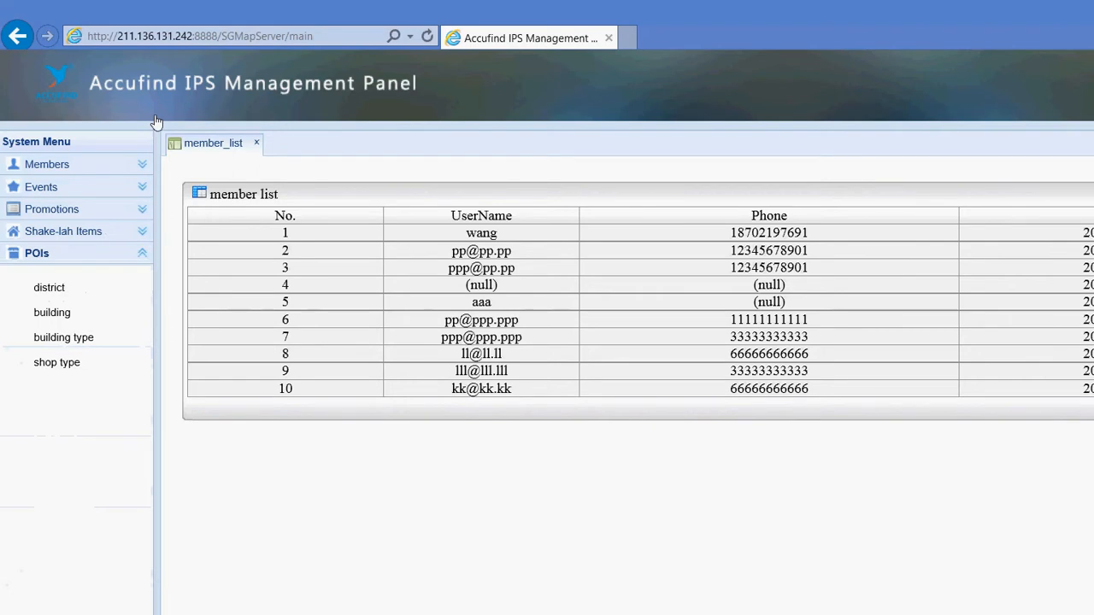
# Look through the Members, Events and Promotions menus, then open the POIs district list
pyautogui.click(62, 137)
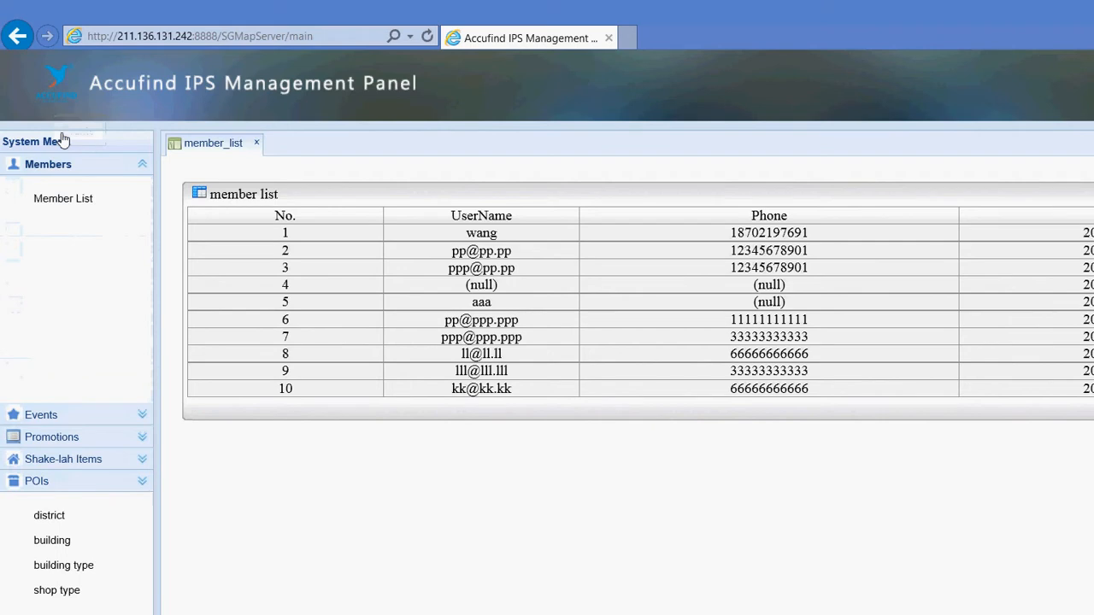
pyautogui.click(53, 538)
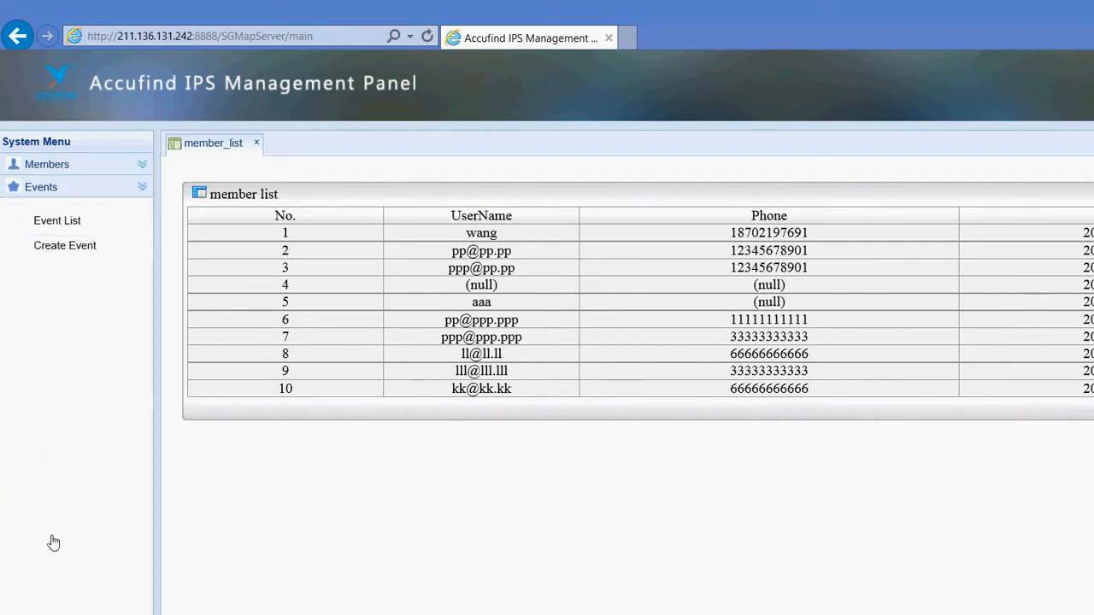
pyautogui.click(53, 574)
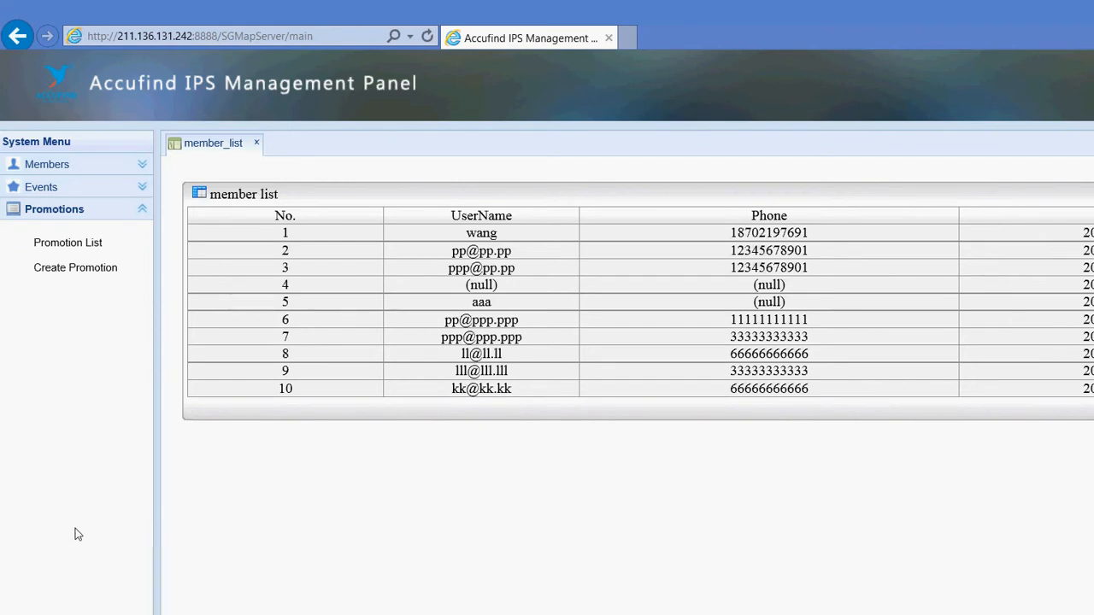
pyautogui.click(53, 587)
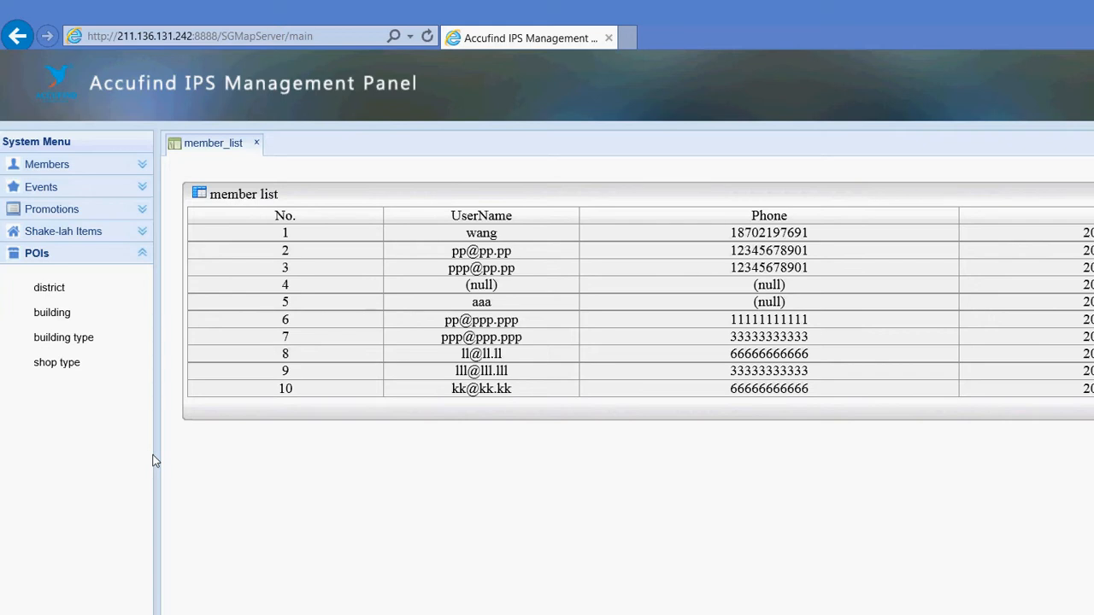
pyautogui.click(48, 288)
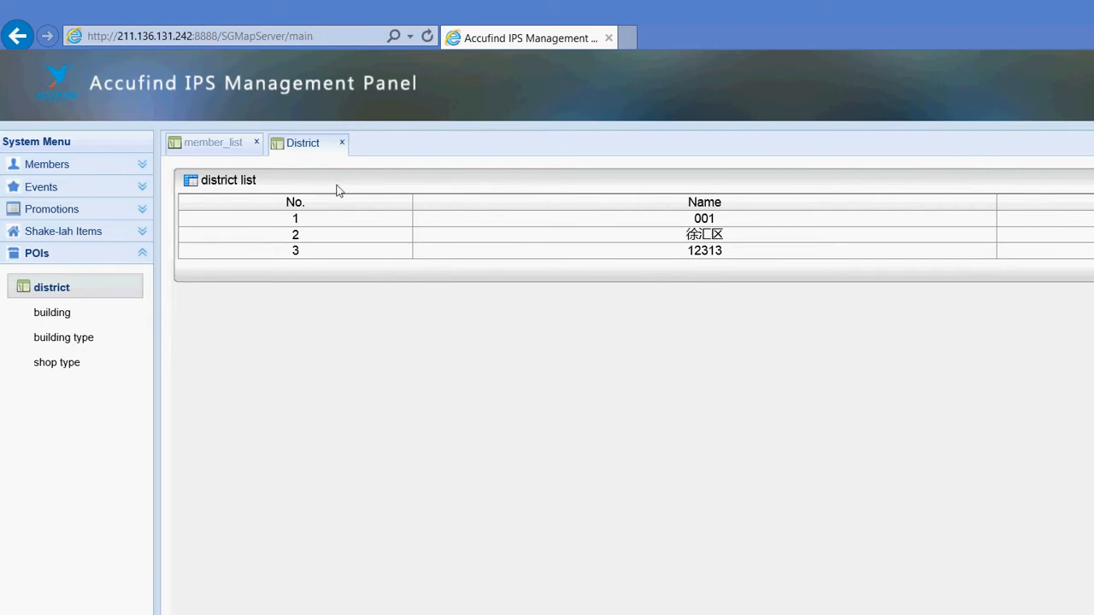
# Add East as a new district and acknowledge the success message
pyautogui.click(1060, 147)
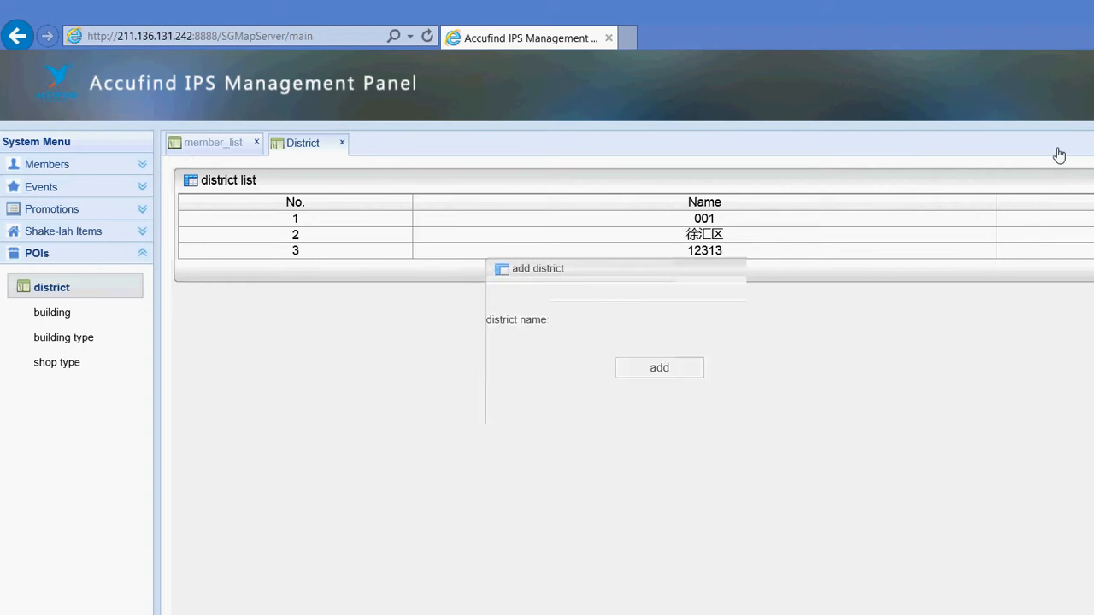
pyautogui.click(512, 254)
pyautogui.write('ea')
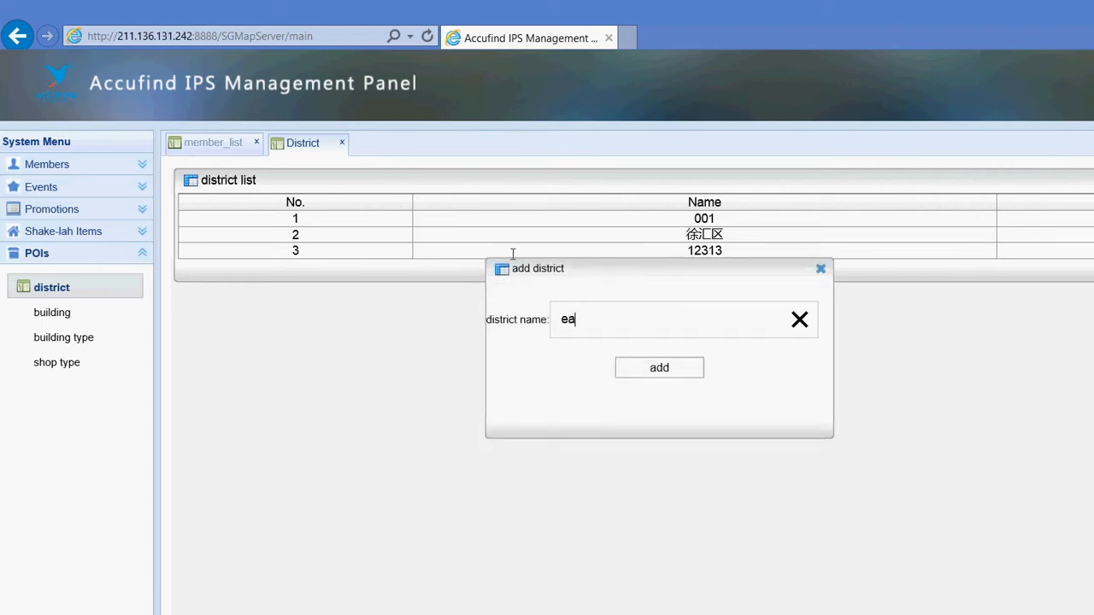
pyautogui.press('BackSpace')
pyautogui.write('East')
pyautogui.press('Tab')
pyautogui.press('Return')
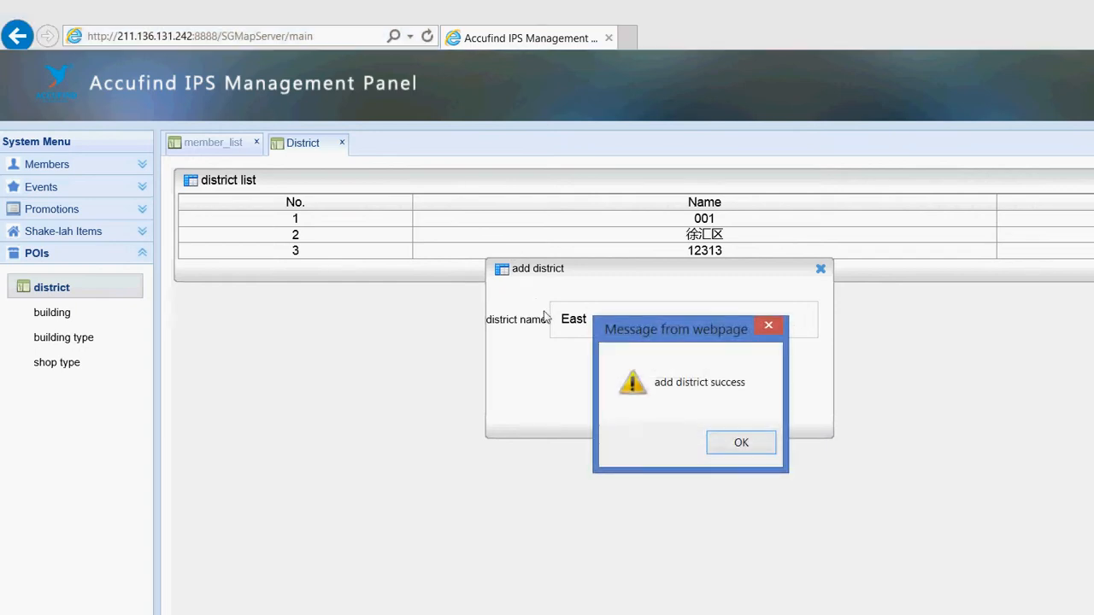
pyautogui.press('Return')
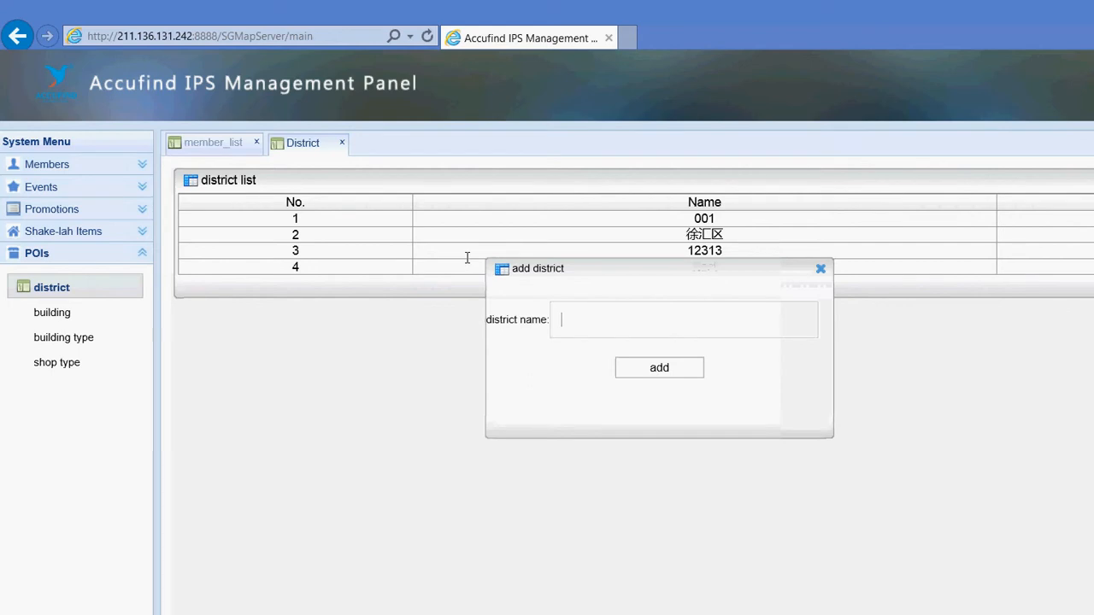
# Add the West, North and South districts one after another
pyautogui.write('West')
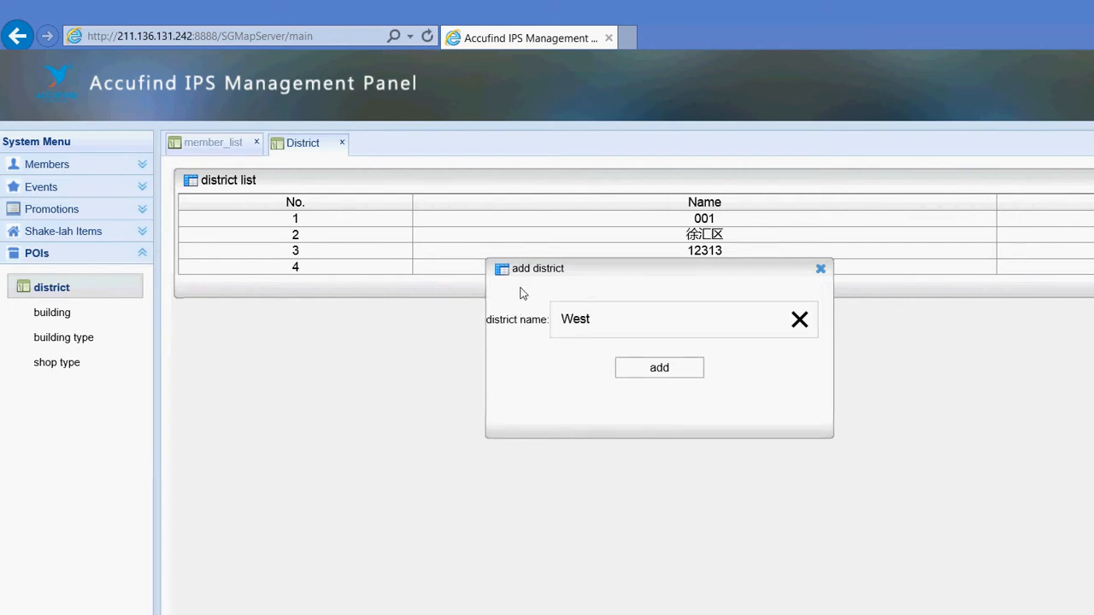
pyautogui.press('Tab')
pyautogui.press('Return')
pyautogui.press('Return')
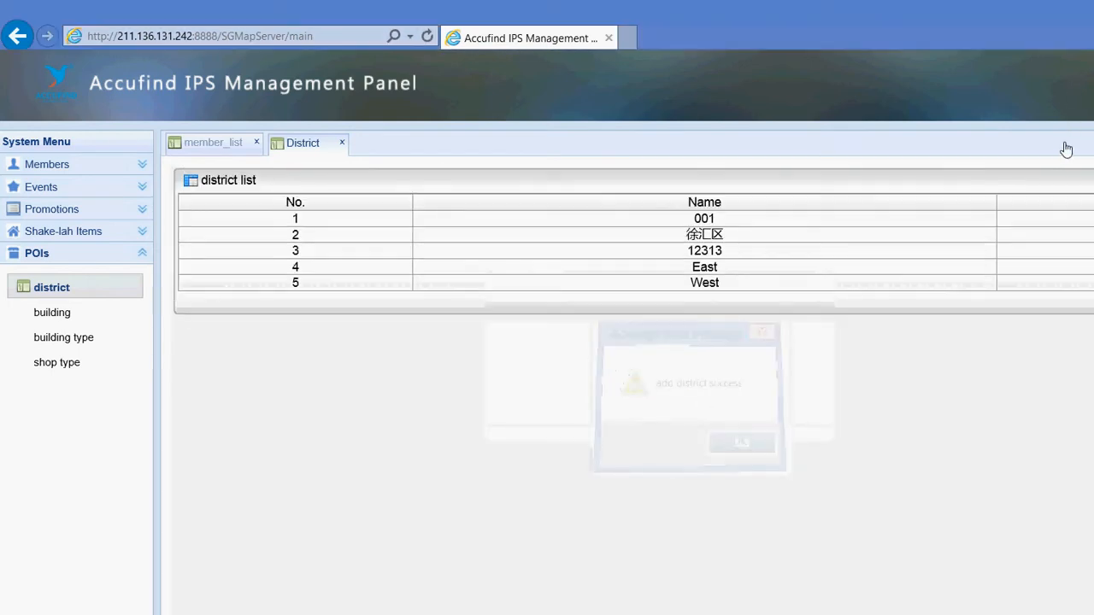
pyautogui.write('N')
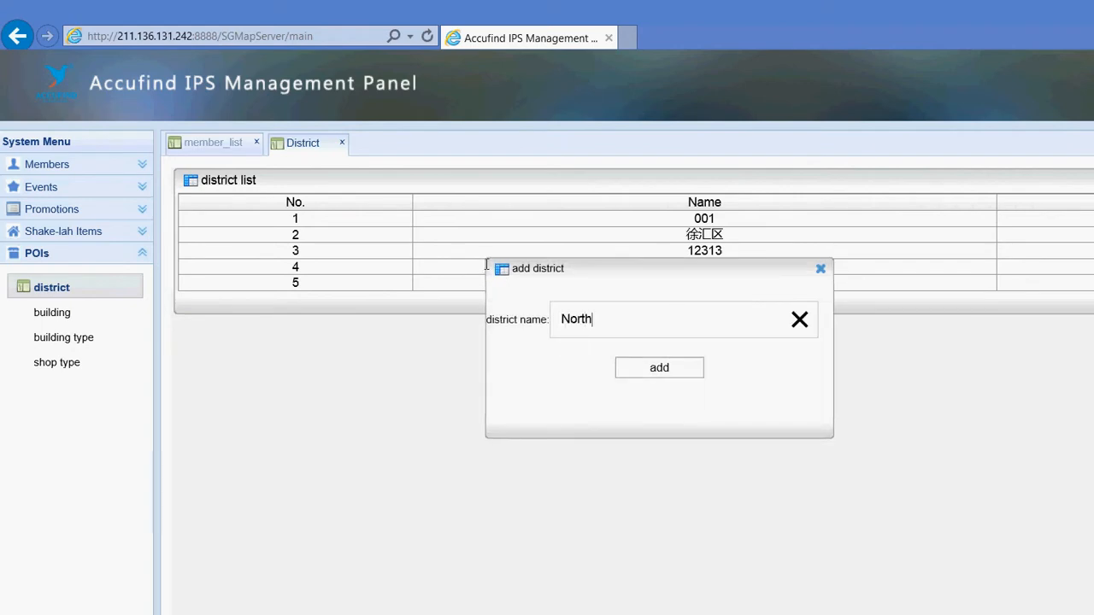
pyautogui.write('orth')
pyautogui.press('Tab')
pyautogui.press('Return')
pyautogui.press('Return')
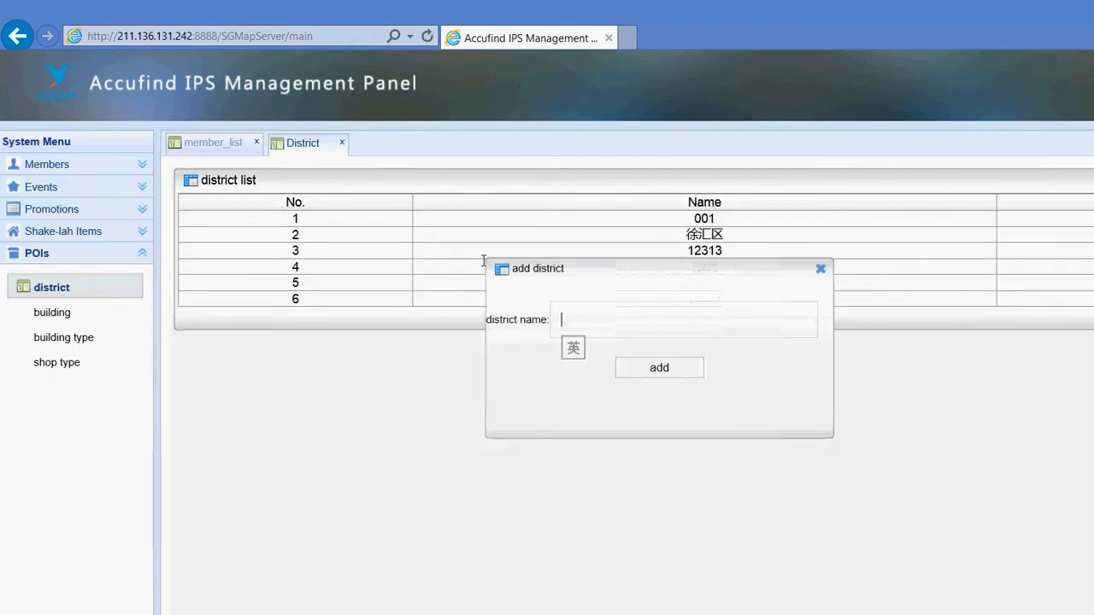
pyautogui.write('South')
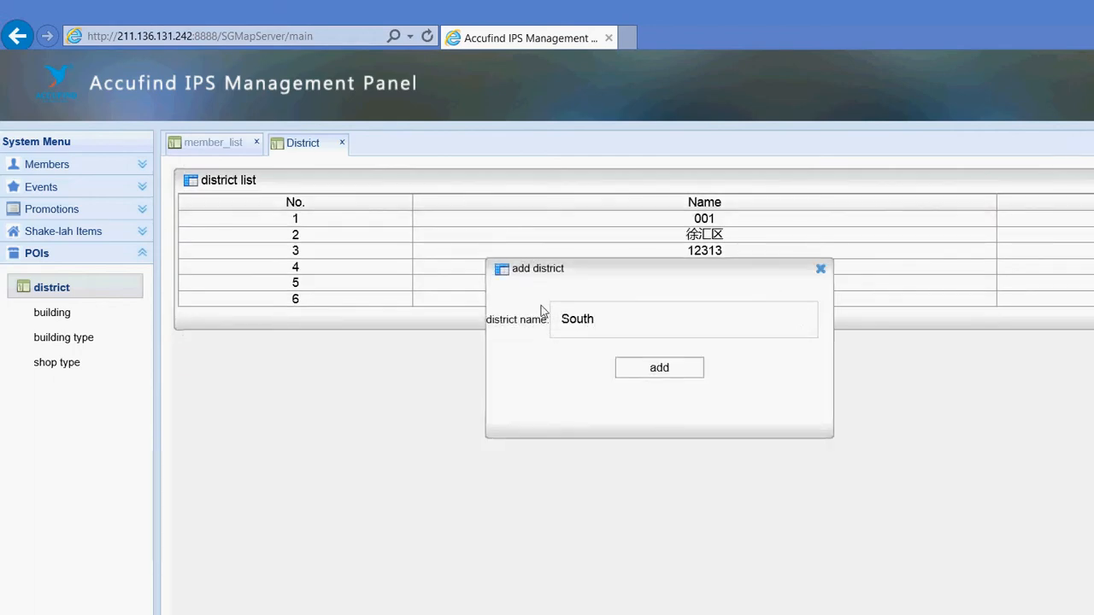
pyautogui.press('Tab')
pyautogui.press('Return')
pyautogui.press('Return')
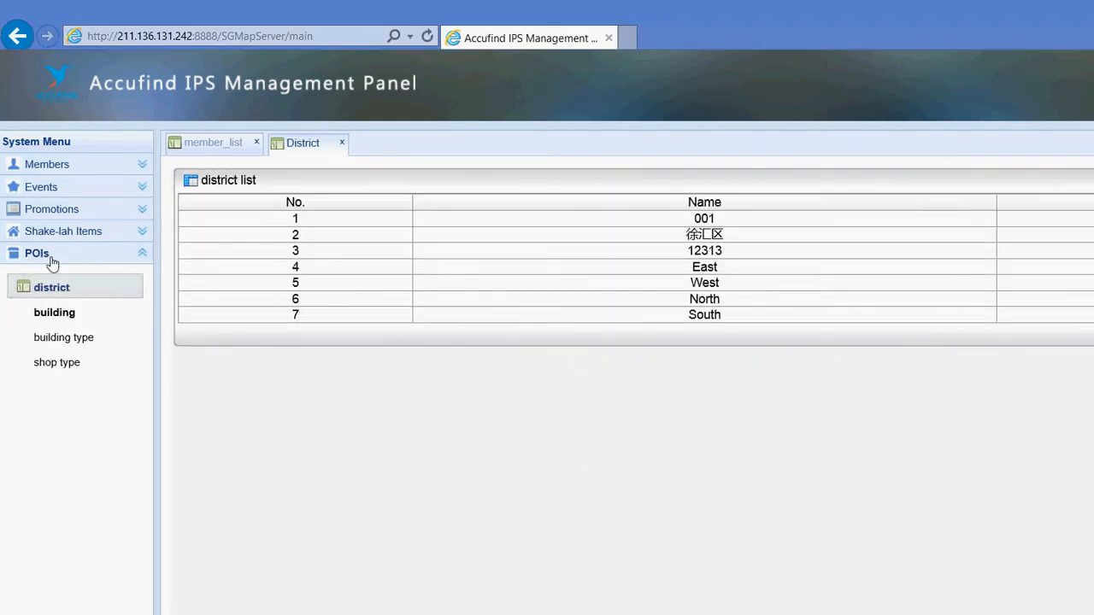
pyautogui.click(63, 338)
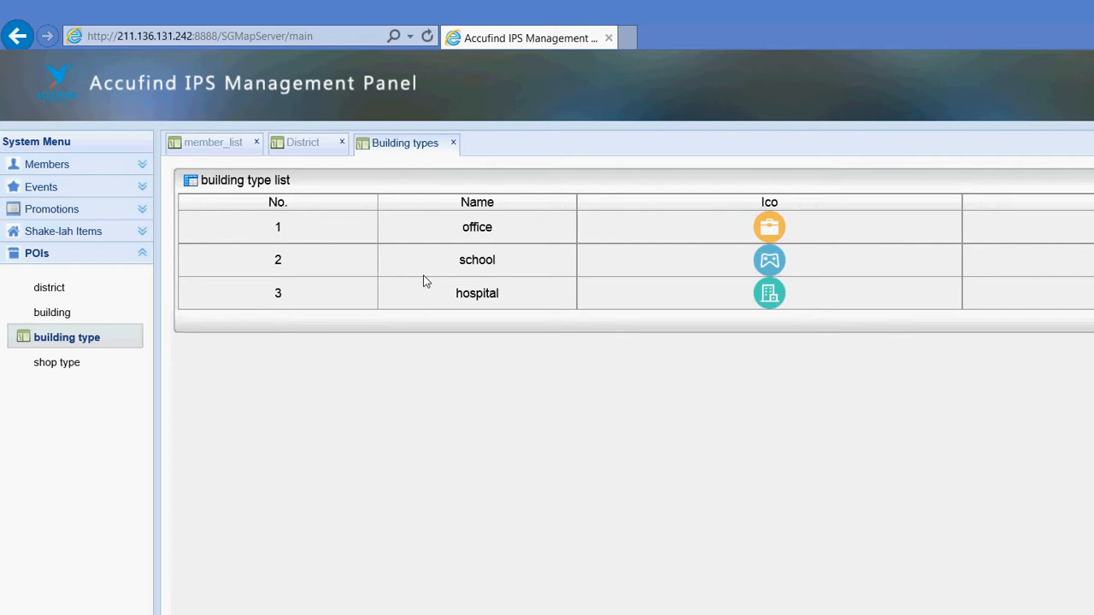
# Close the office rename form and start a new building type named University
pyautogui.click(1085, 227)
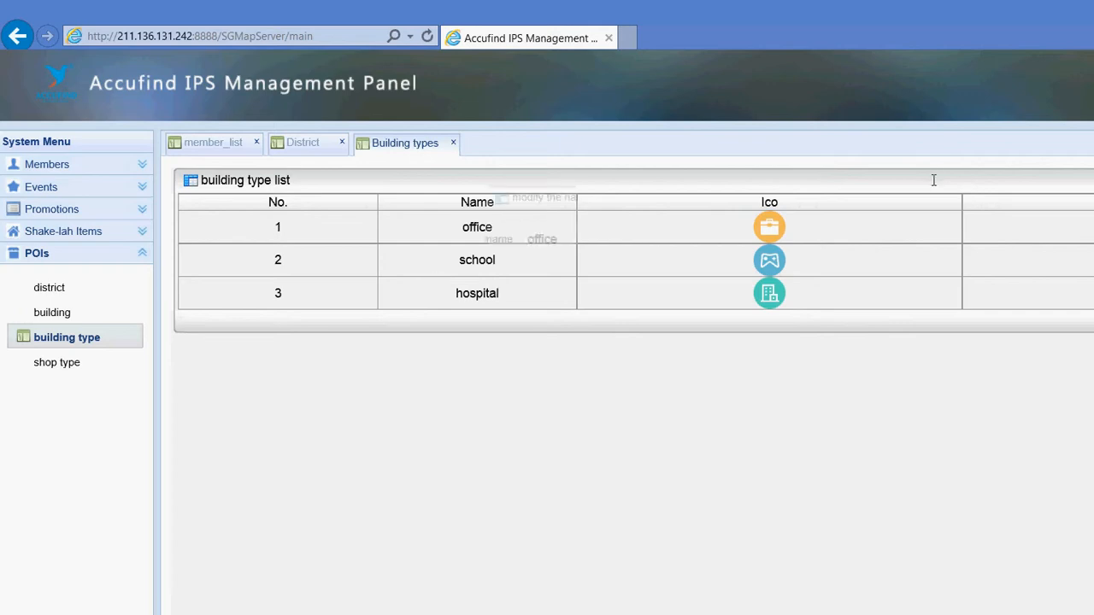
pyautogui.click(820, 197)
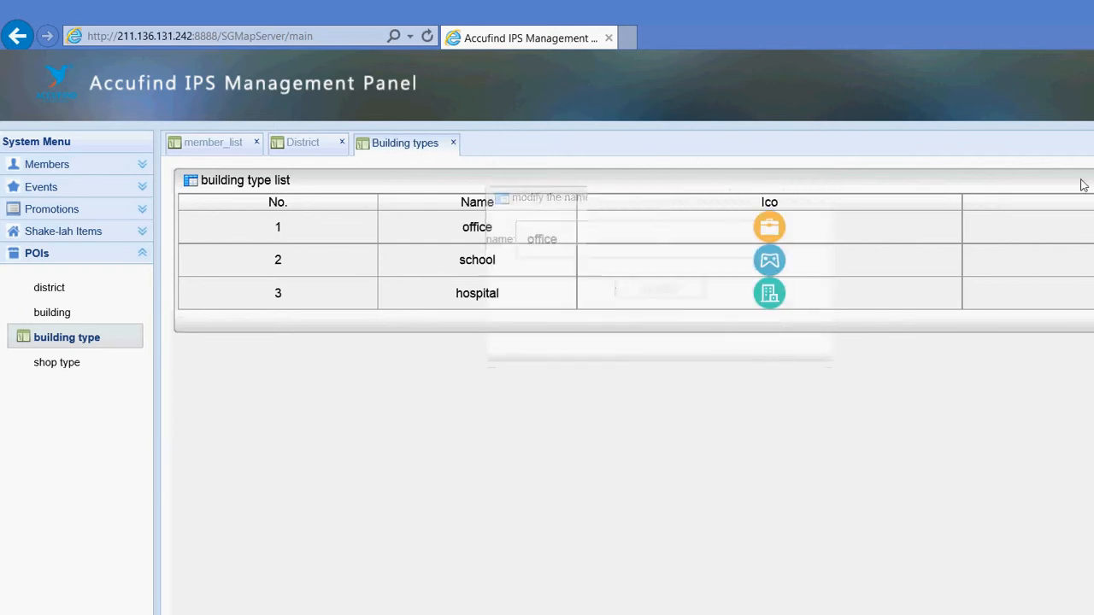
pyautogui.click(1058, 157)
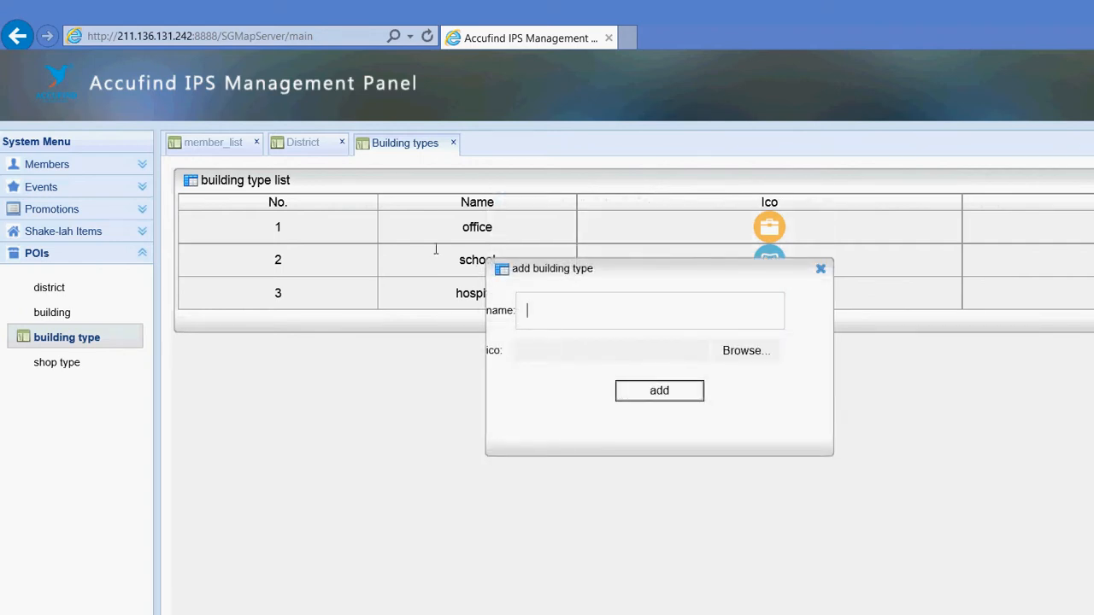
pyautogui.write('University C')
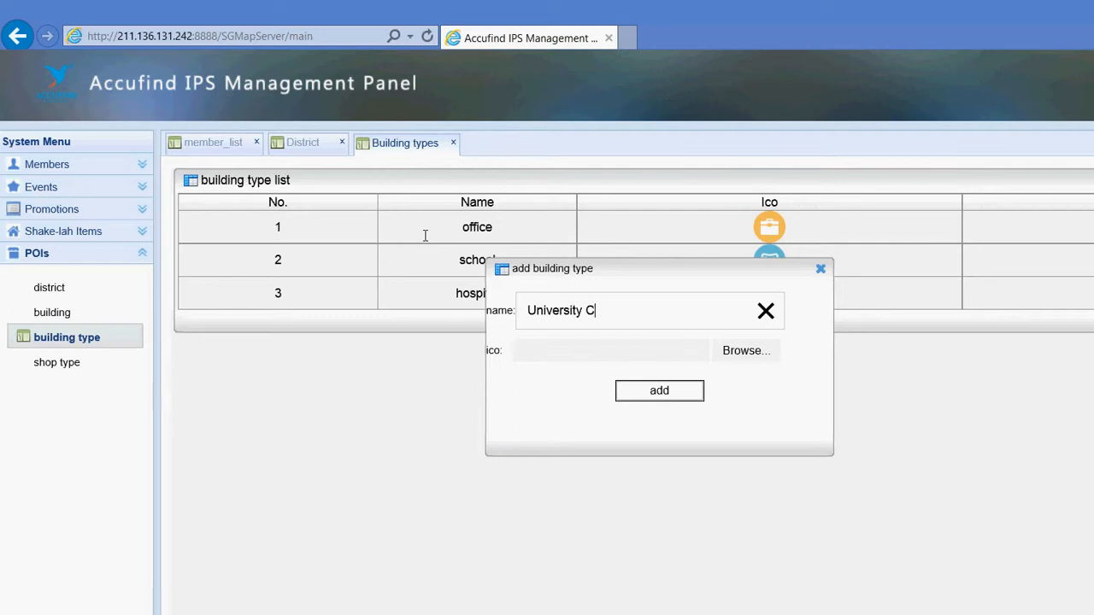
pyautogui.press('BackSpace')
pyautogui.press('BackSpace')
pyautogui.press('BackSpace')
pyautogui.press('BackSpace')
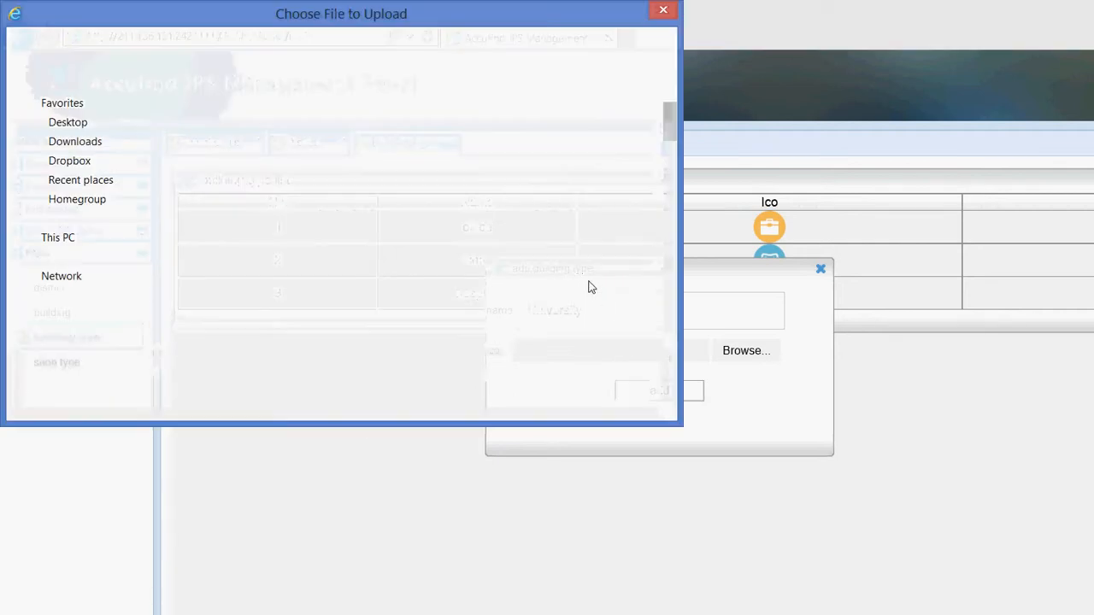
# In Chrome, image-search 'university building png' and preview the pillared building icon
pyautogui.click(60, 611)
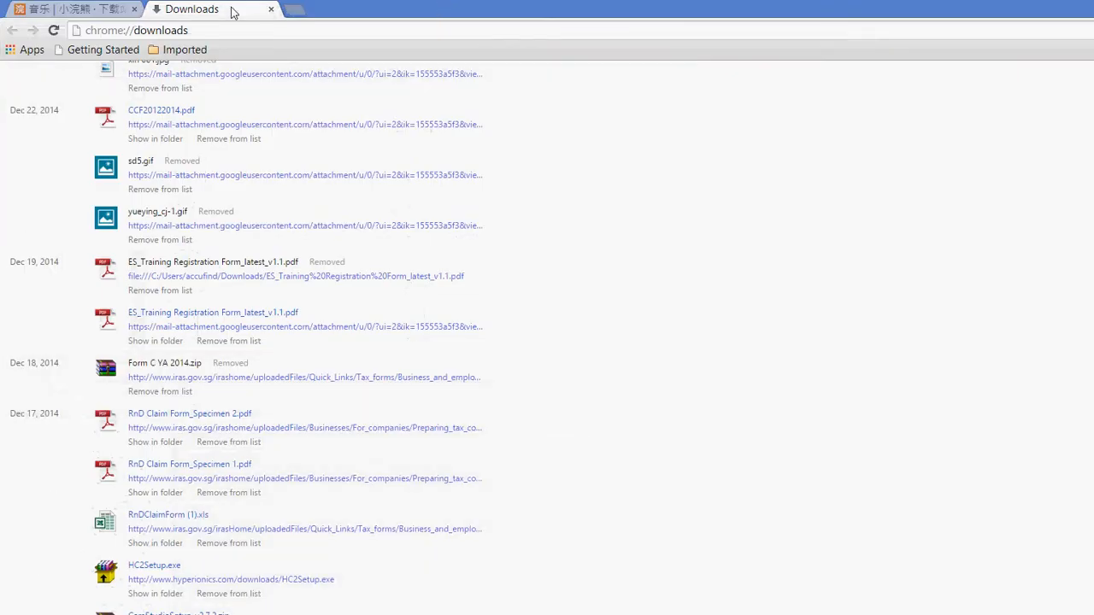
pyautogui.hotkey('ctrl', 't')
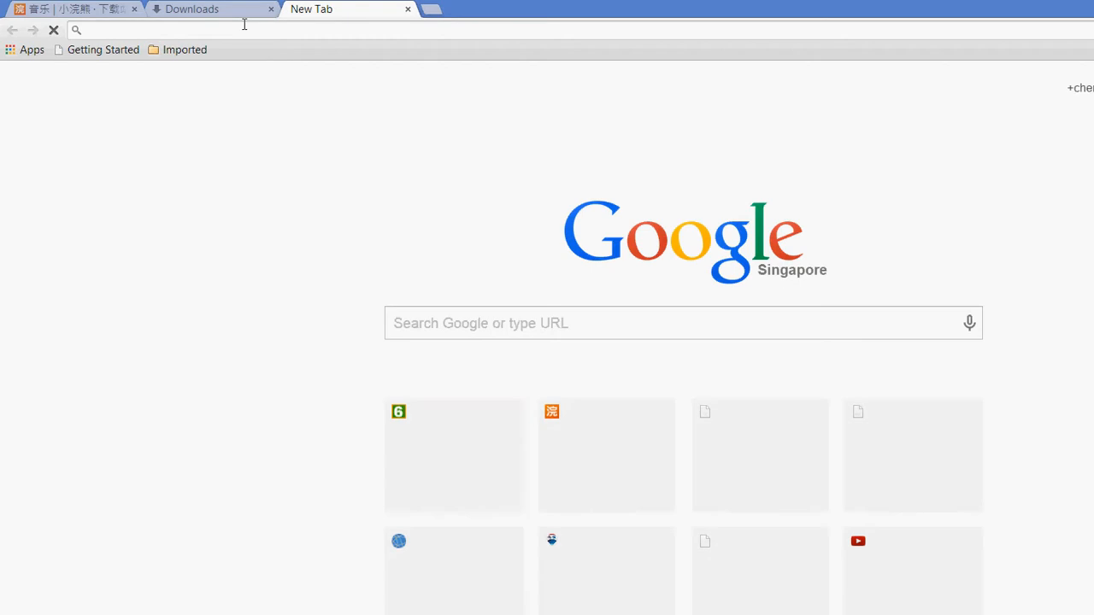
pyautogui.write('univers')
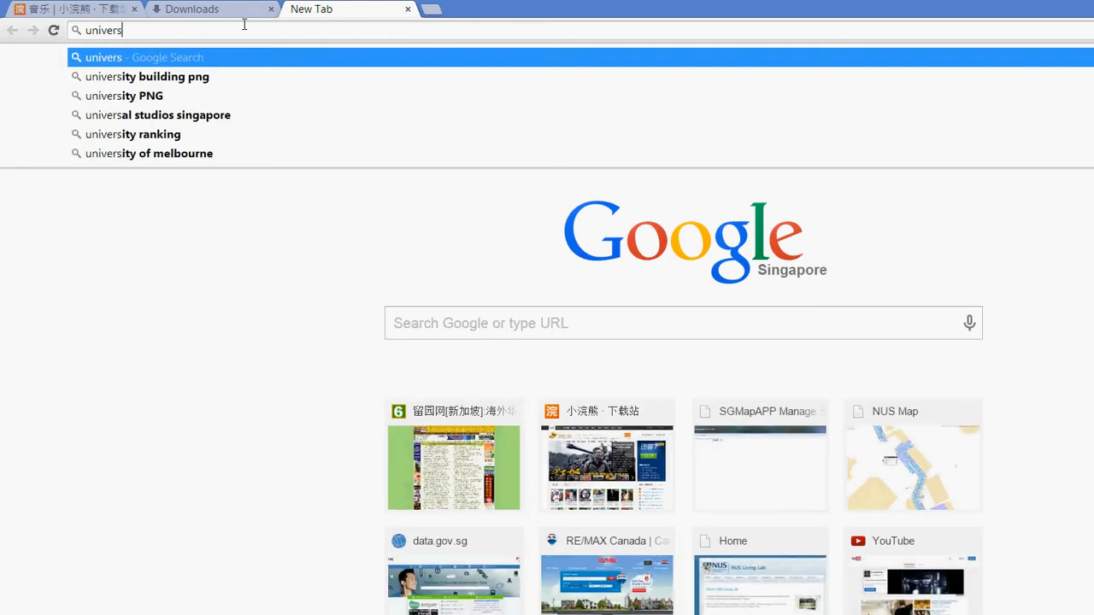
pyautogui.press('Down')
pyautogui.press('Return')
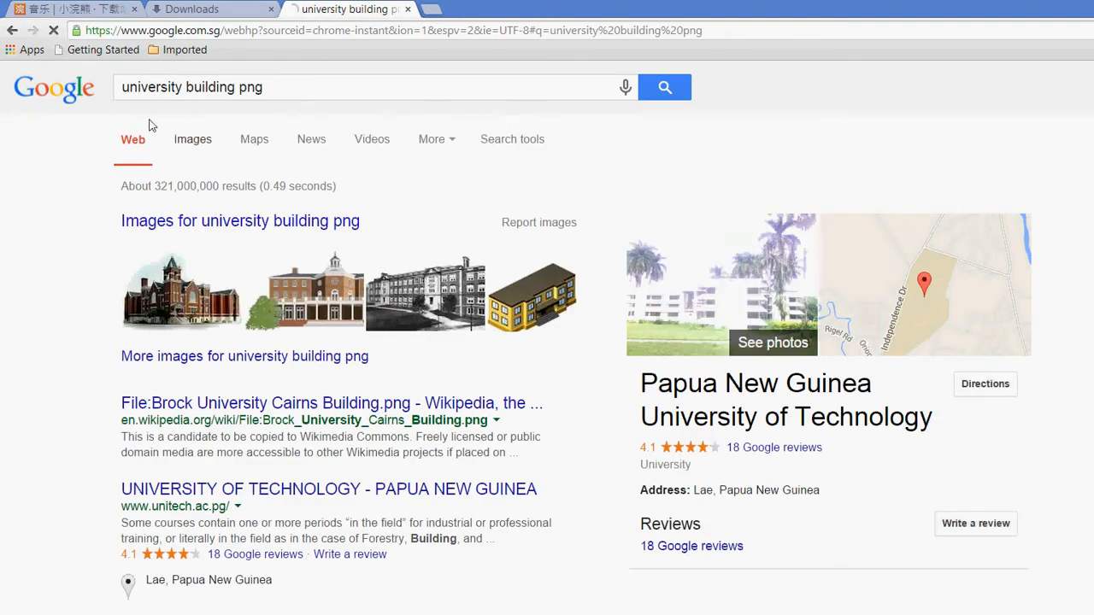
pyautogui.click(193, 138)
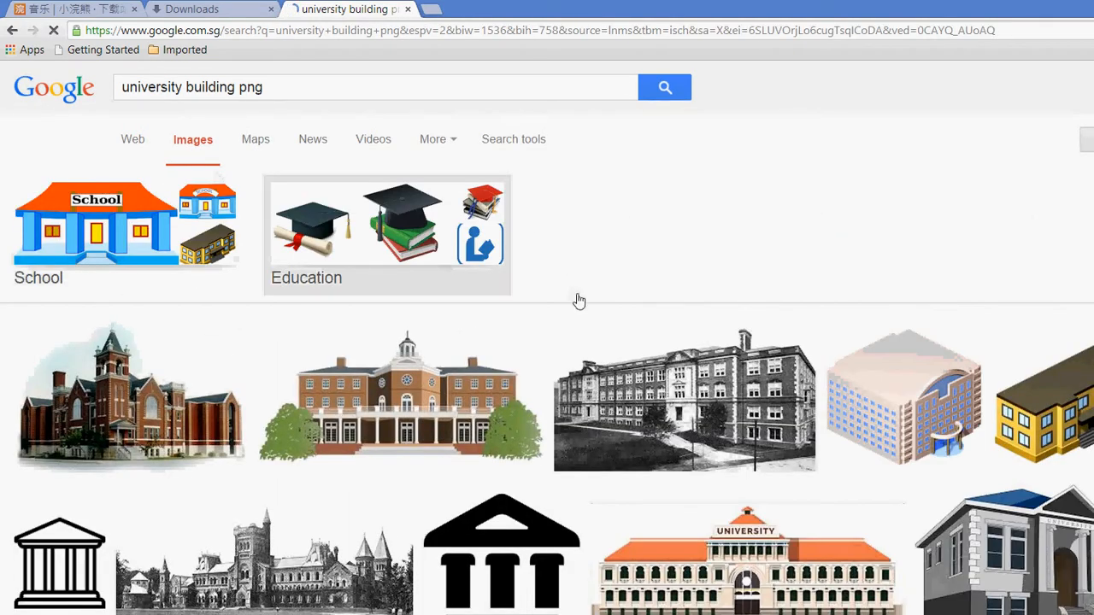
pyautogui.scroll(-2, 869, 380)
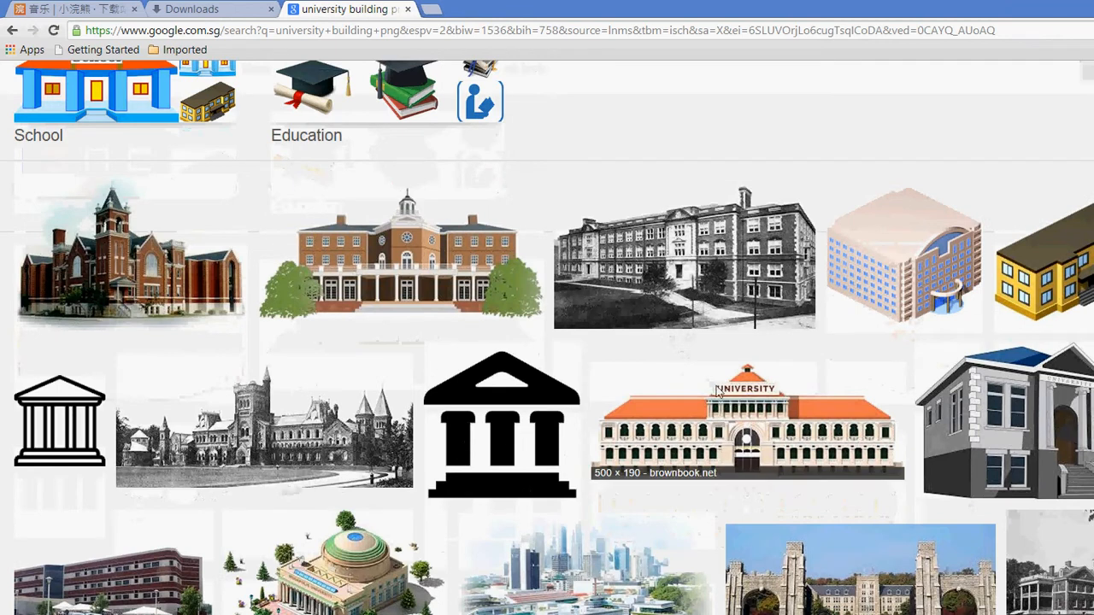
pyautogui.click(58, 337)
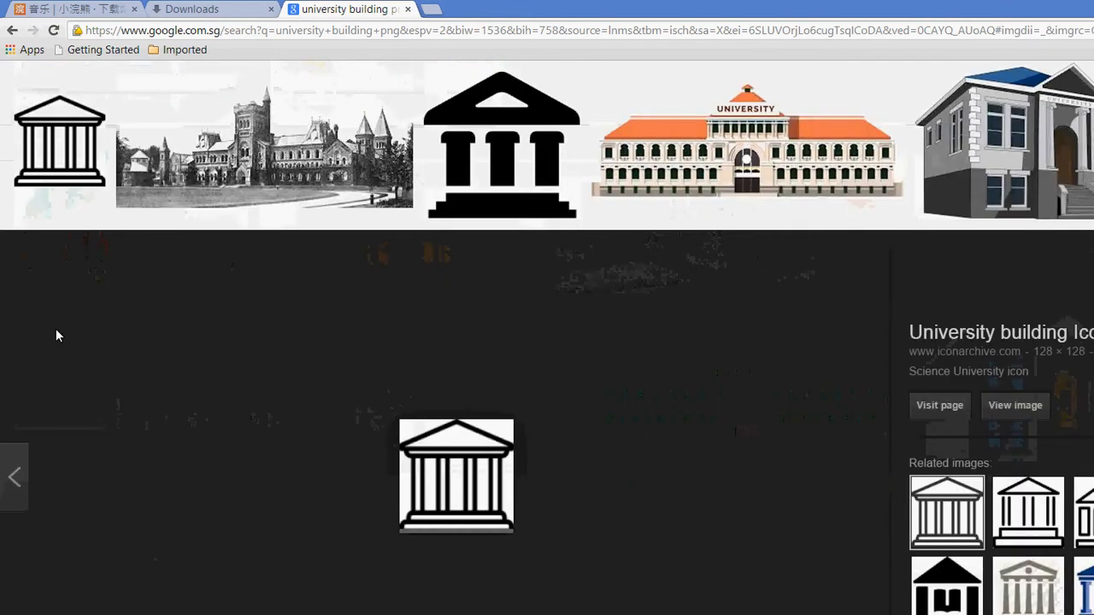
# Save the icon image to the Desktop as Science-University-icon.png
pyautogui.rightClick(455, 422)
pyautogui.click(522, 542)
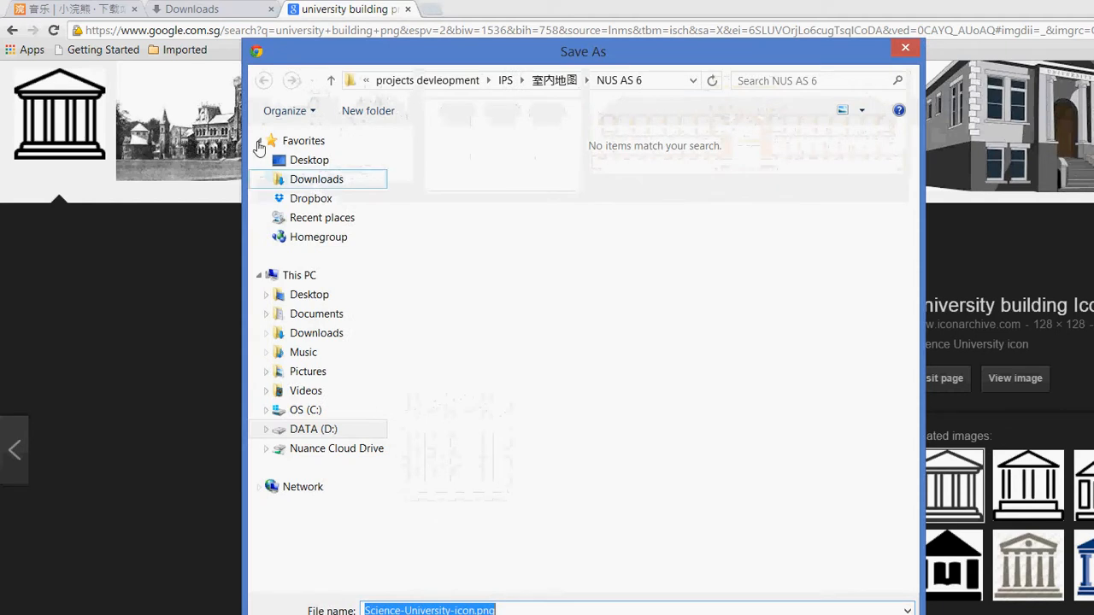
pyautogui.click(308, 160)
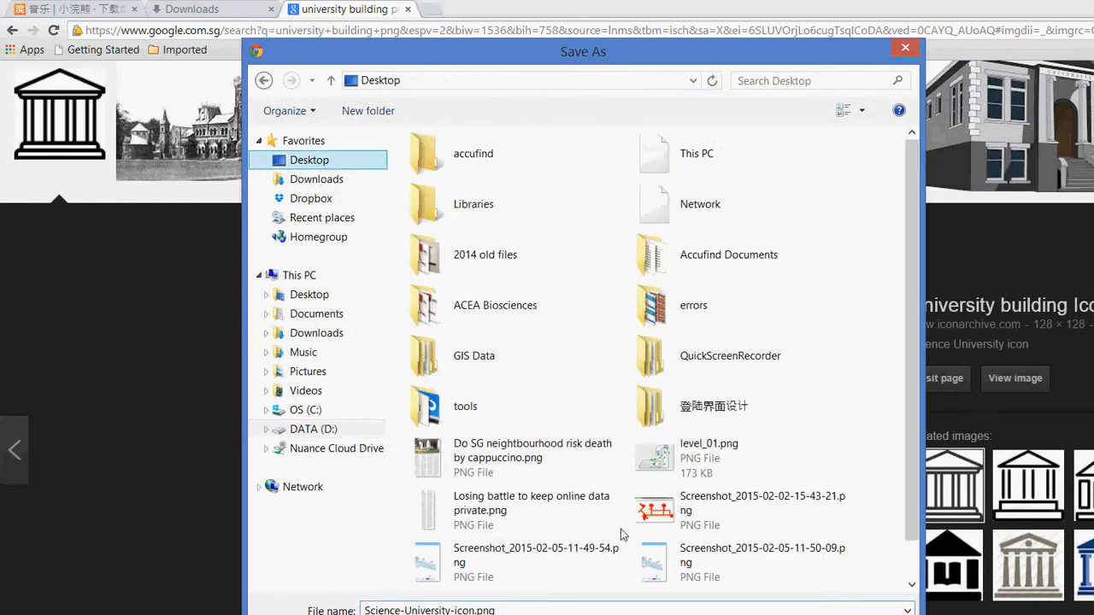
pyautogui.press('Return')
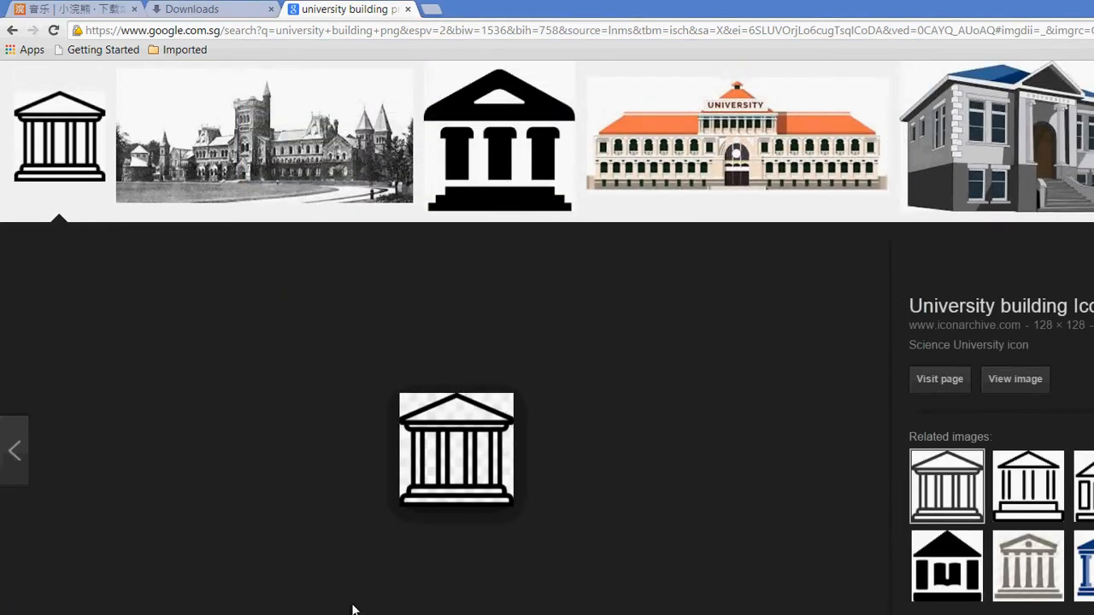
pyautogui.moveTo(292, 605)
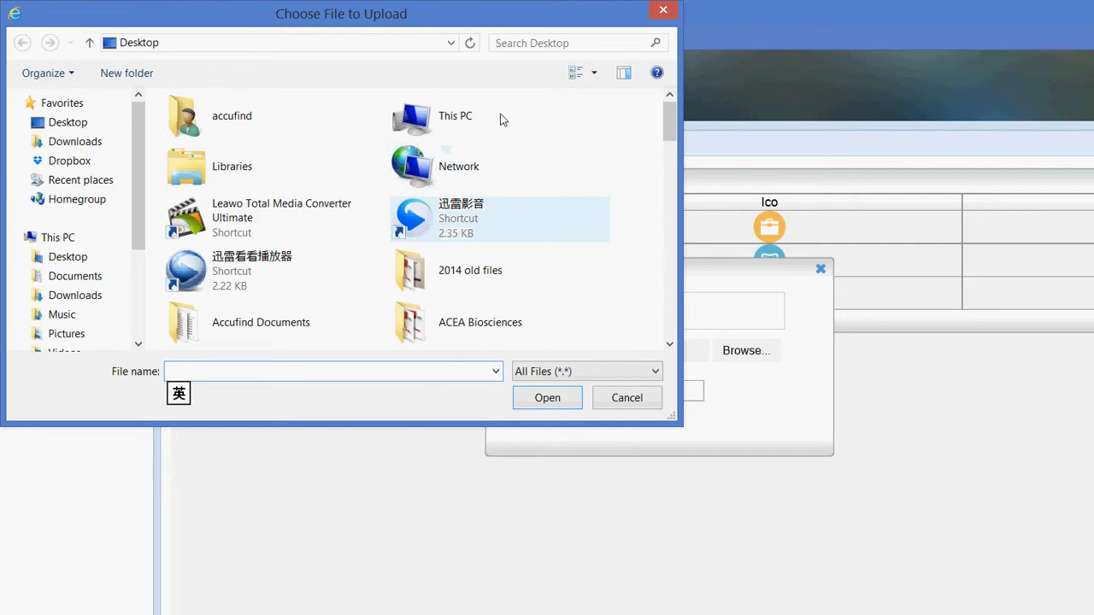
# Attach Science-University-icon.png as the icon and add the University building type
pyautogui.scroll(-15, 536, 102)
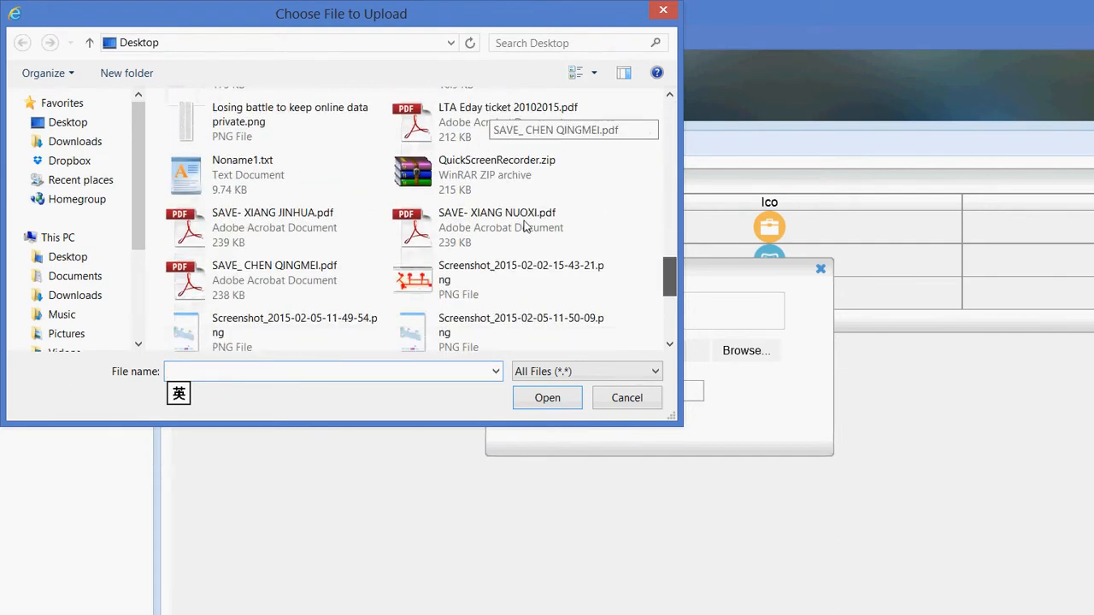
pyautogui.scroll(-5, 525, 235)
pyautogui.click(445, 324)
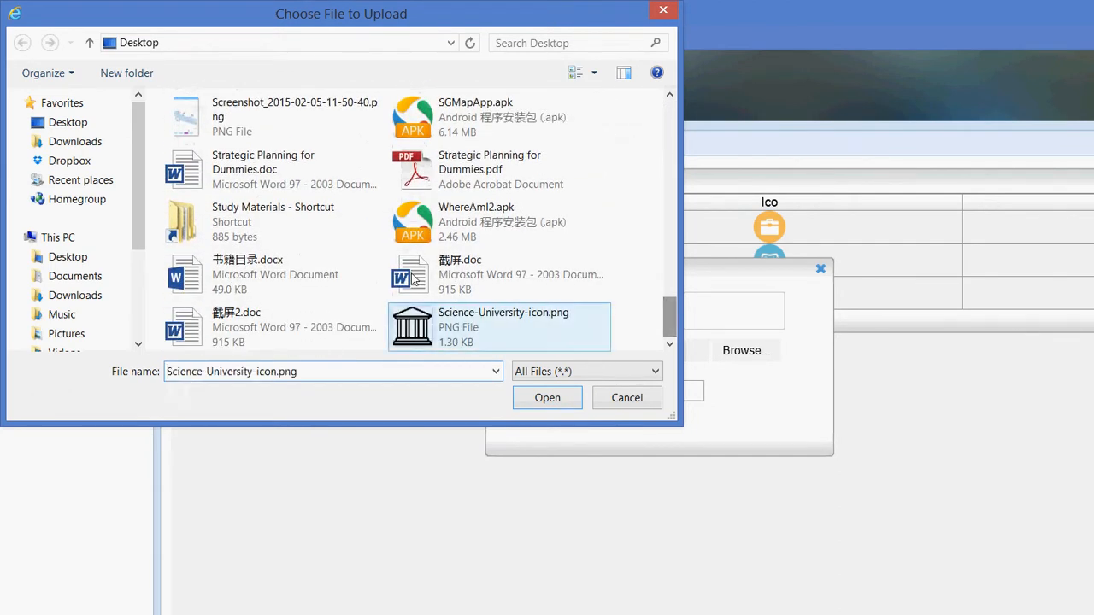
pyautogui.doubleClick(404, 325)
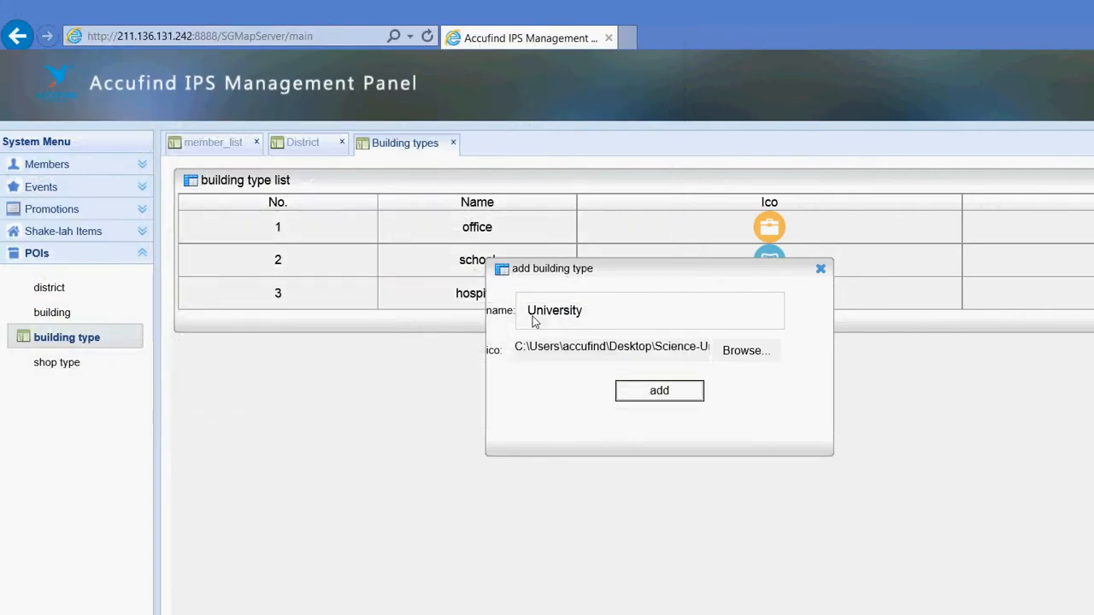
pyautogui.press('Return')
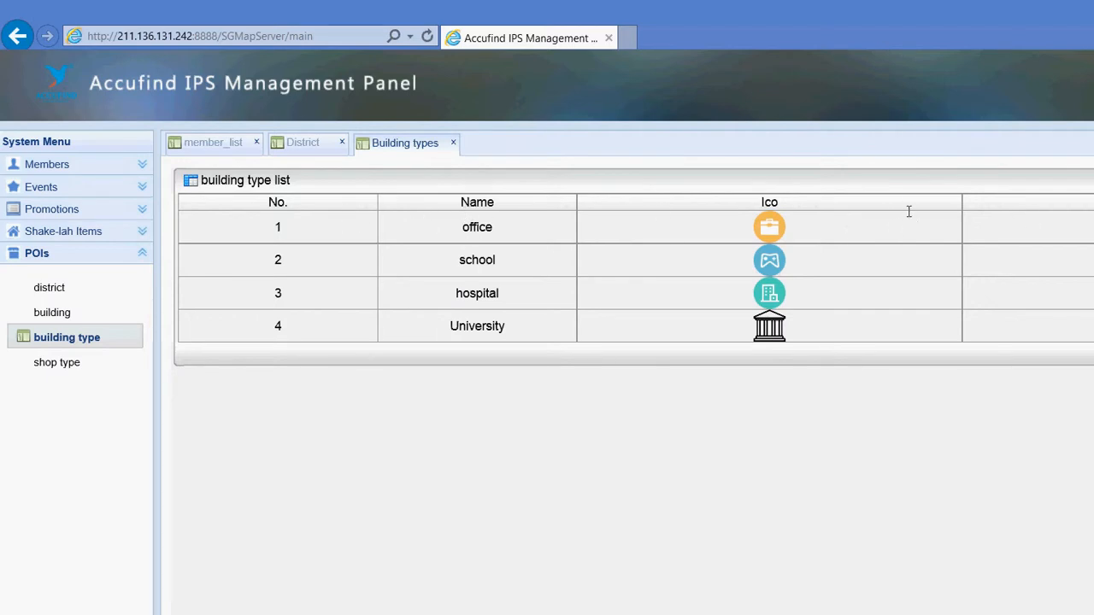
# Delete the school building type, then delete the Hairdressing shop type
pyautogui.press('Return')
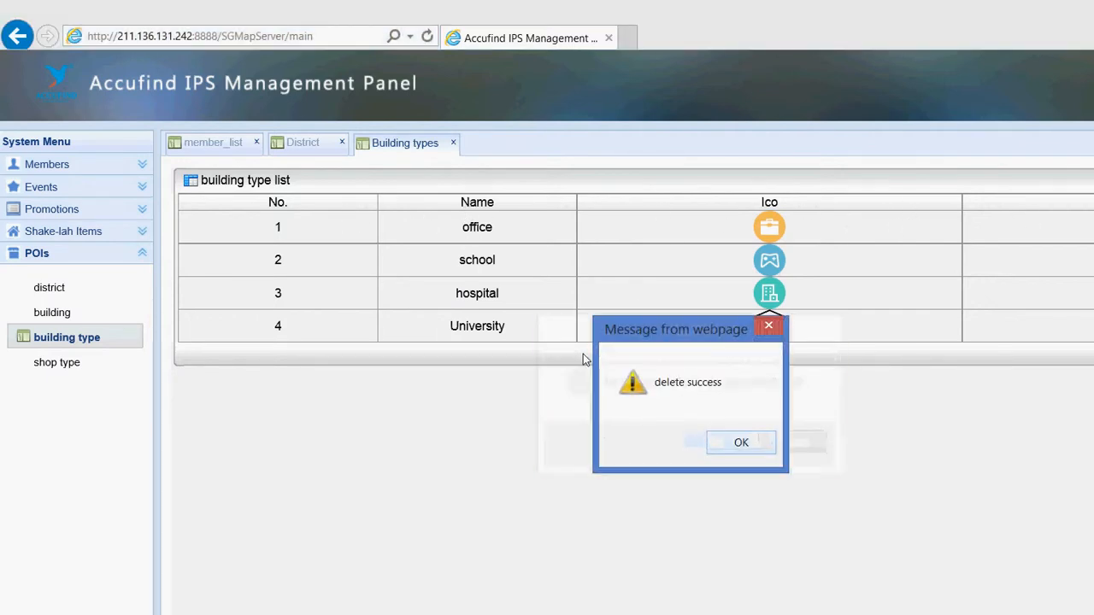
pyautogui.press('Return')
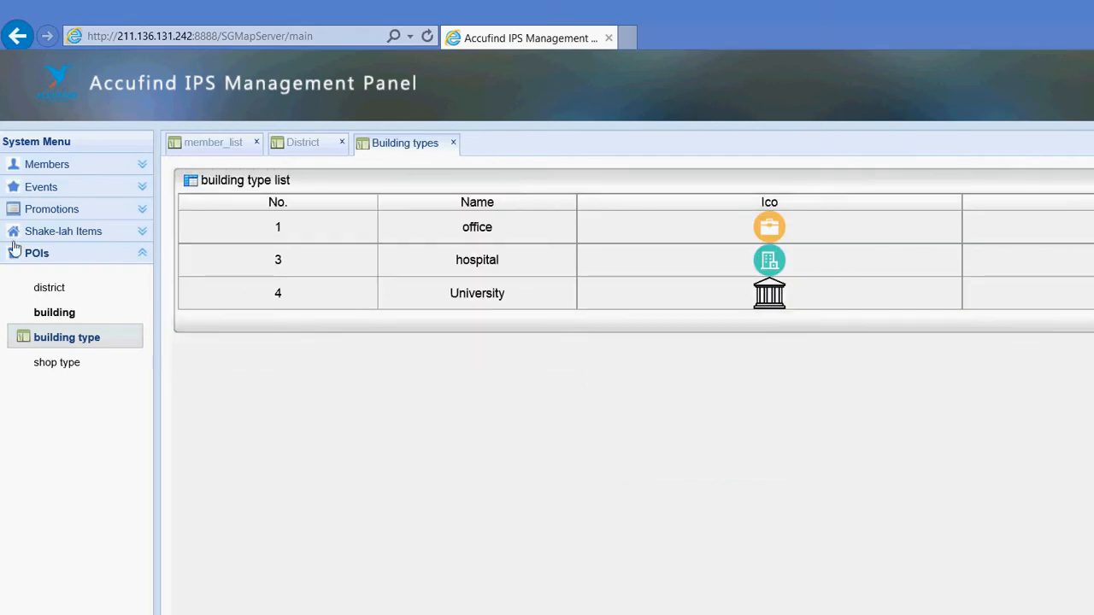
pyautogui.click(57, 362)
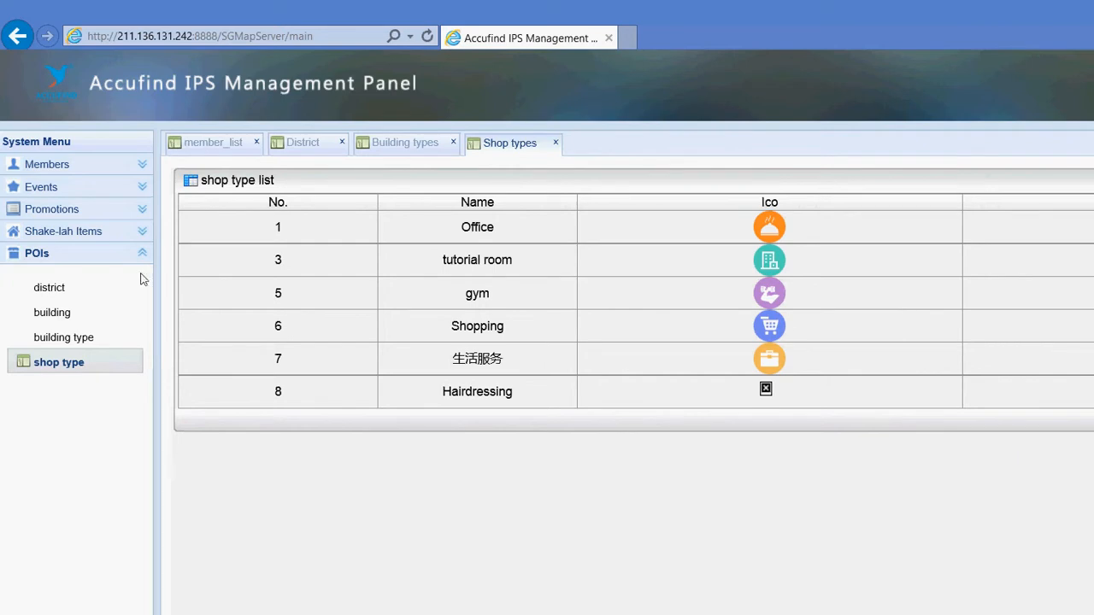
pyautogui.click(905, 316)
pyautogui.click(559, 359)
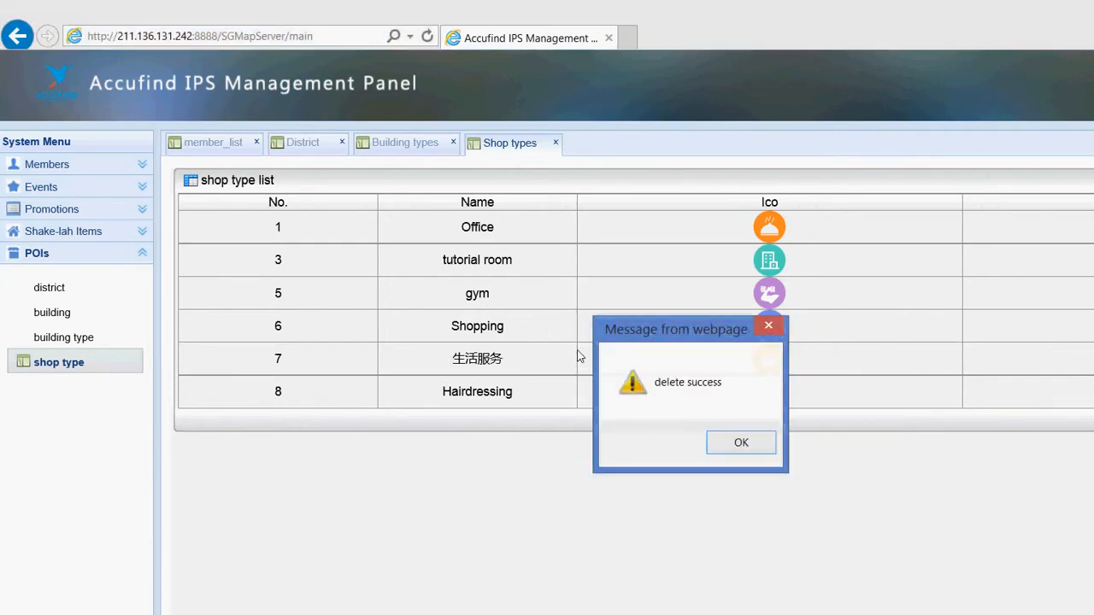
pyautogui.click(589, 355)
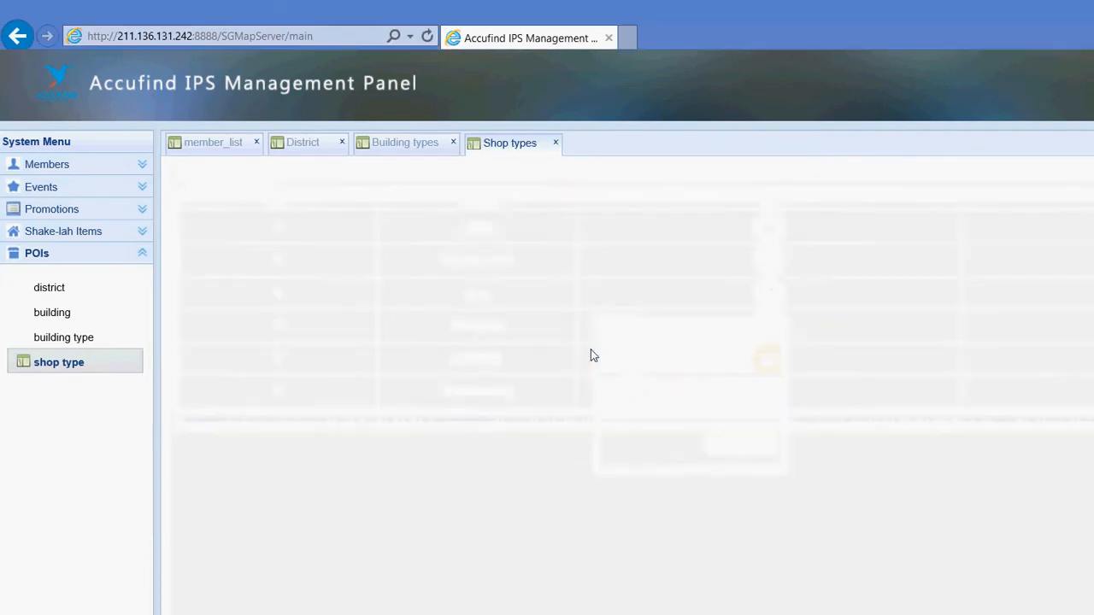
# Add shop type test01 with the Science-University-icon.png icon, then show the building map over Singapore
pyautogui.click(1061, 146)
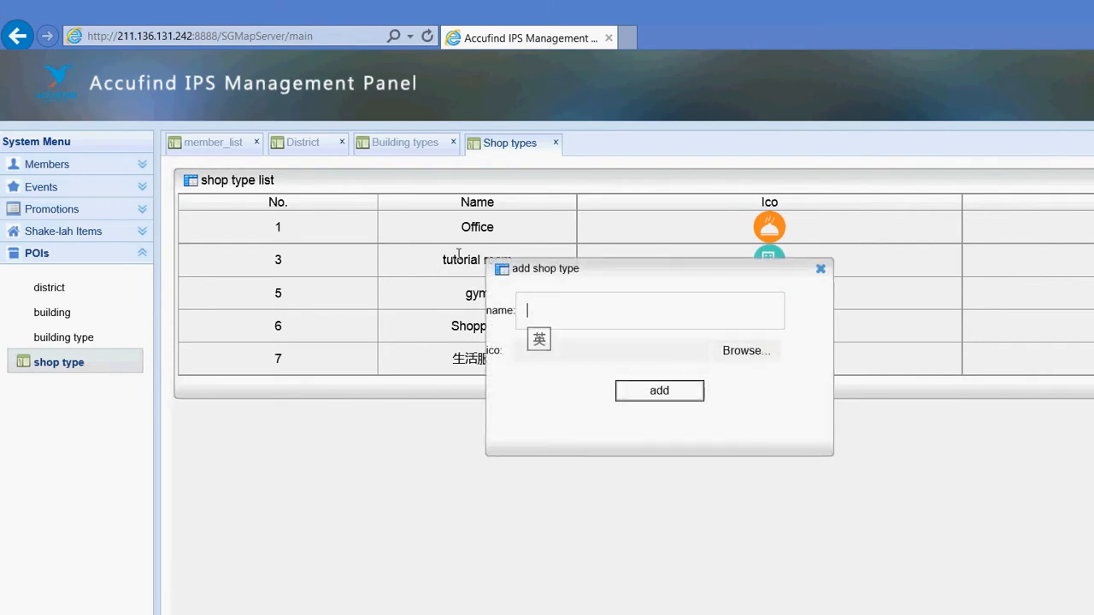
pyautogui.write('test01')
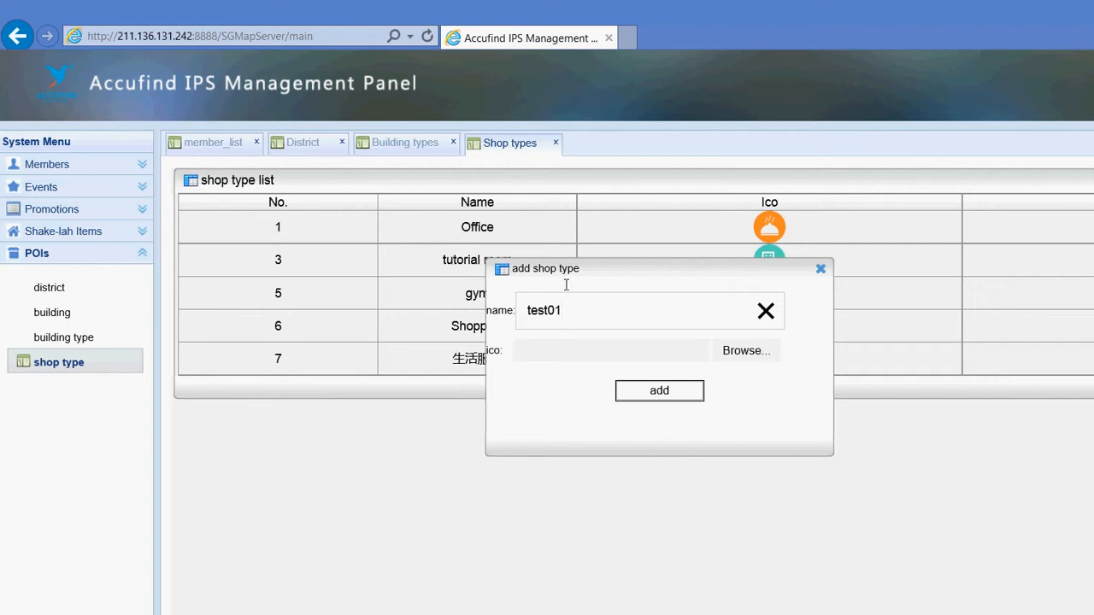
pyautogui.click(740, 354)
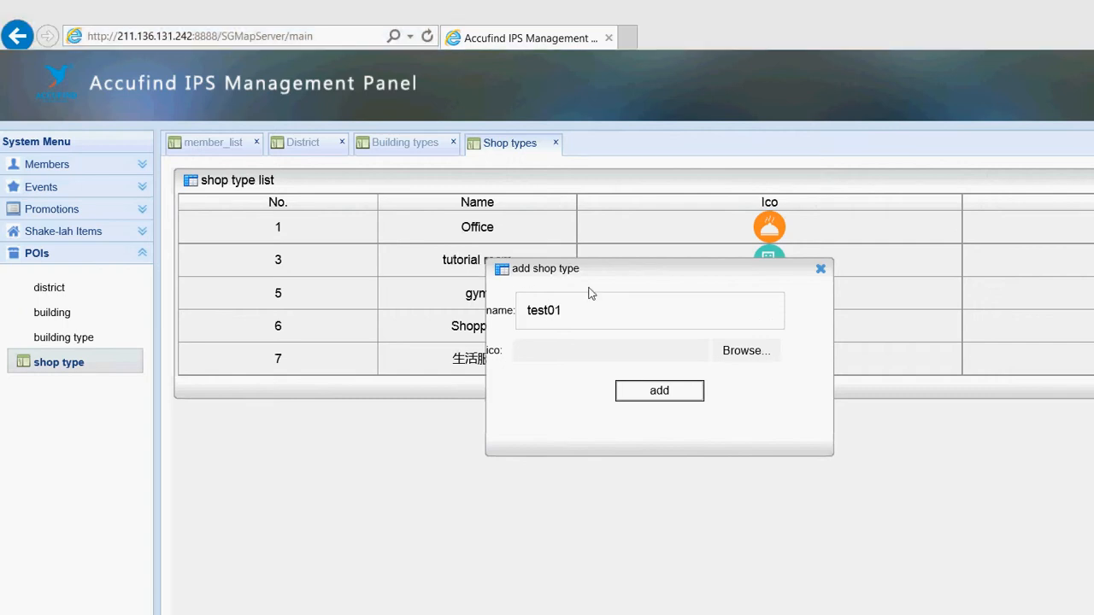
pyautogui.moveTo(670, 116); pyautogui.dragTo(670, 169)
pyautogui.scroll(-10, 538, 139)
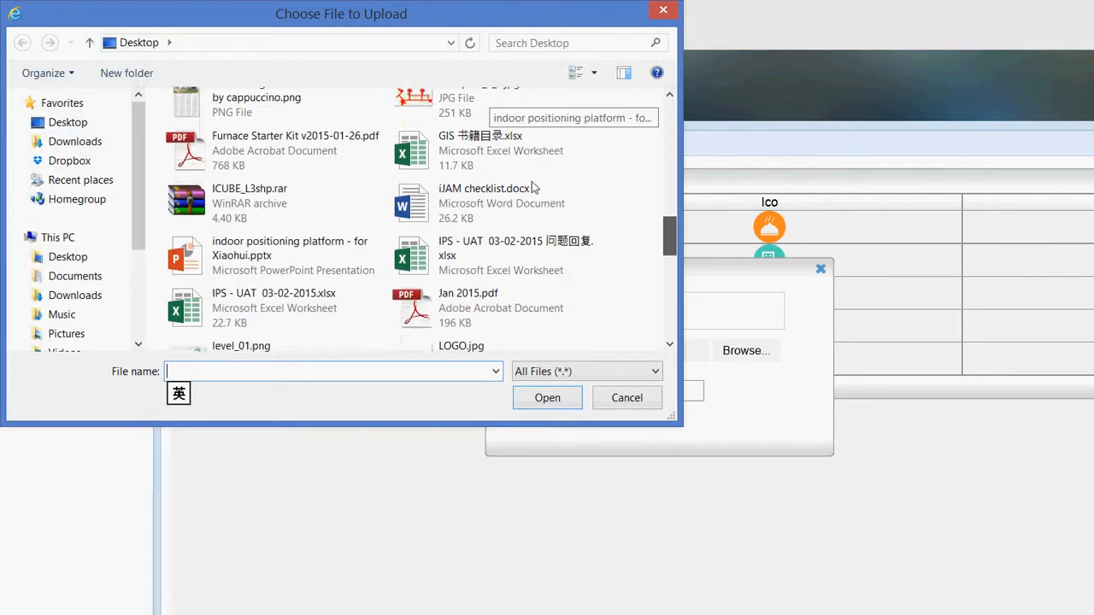
pyautogui.click(414, 114)
pyautogui.doubleClick(413, 114)
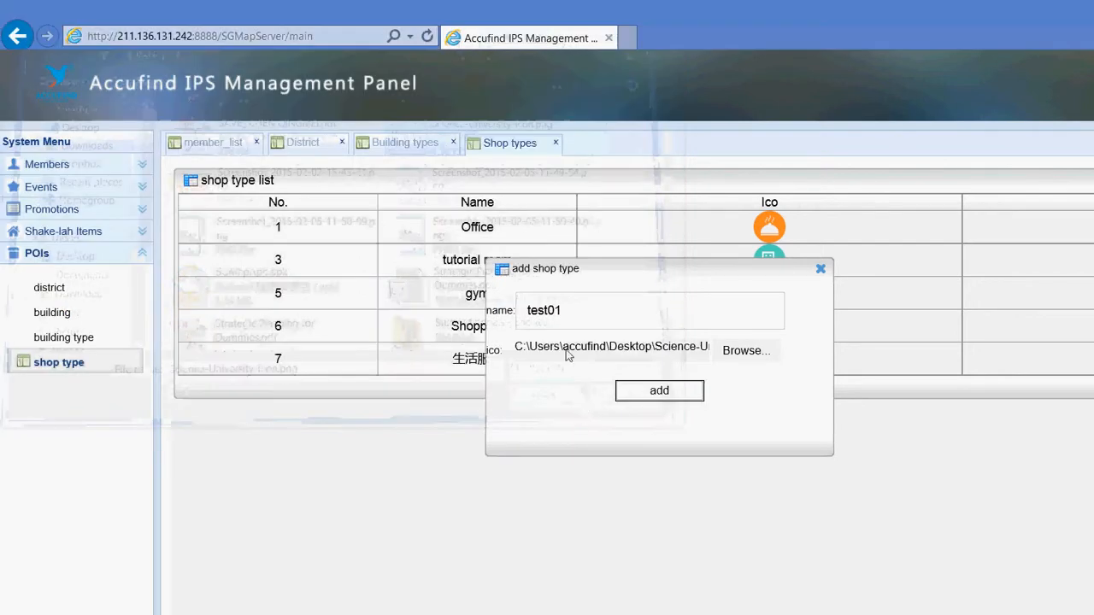
pyautogui.click(659, 391)
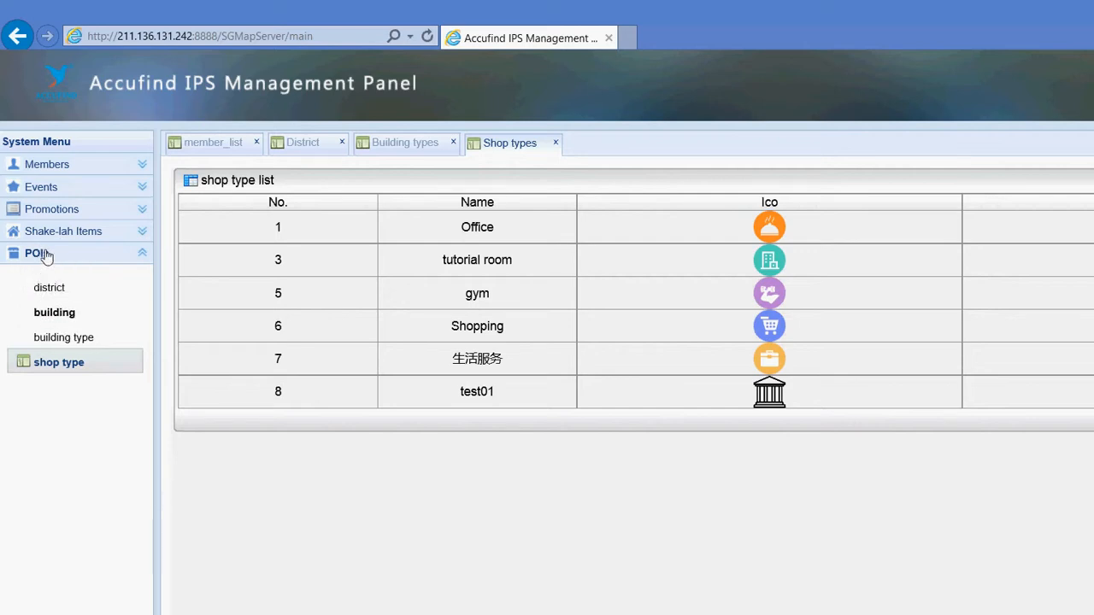
pyautogui.click(54, 312)
pyautogui.moveTo(647, 289); pyautogui.dragTo(449, 259)
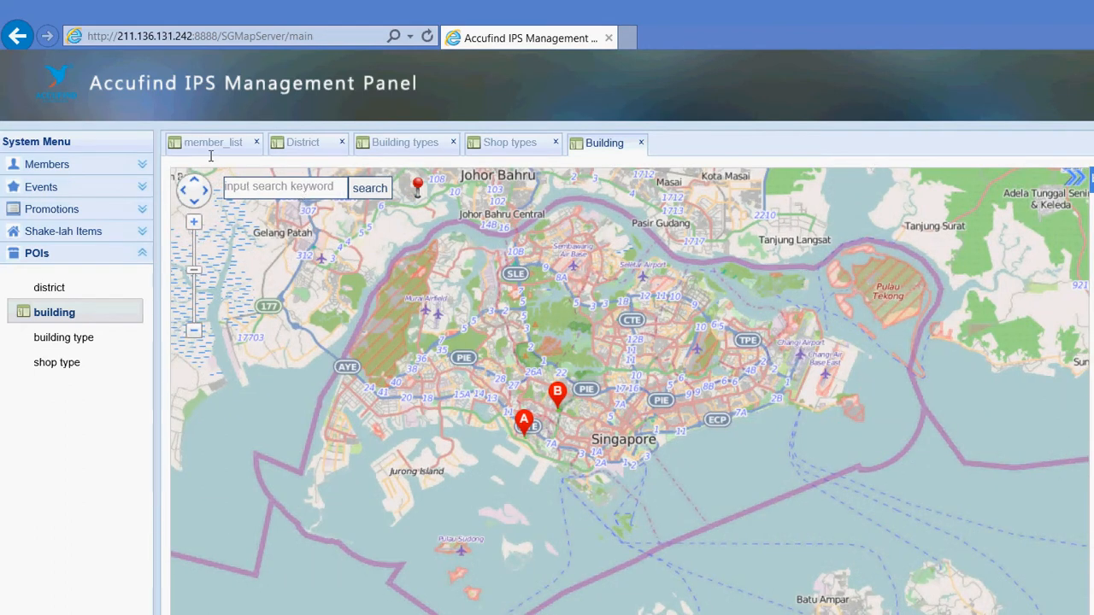
# Clear the map search box and search for 'plaza singapura'
pyautogui.click(262, 188)
pyautogui.doubleClick(270, 186)
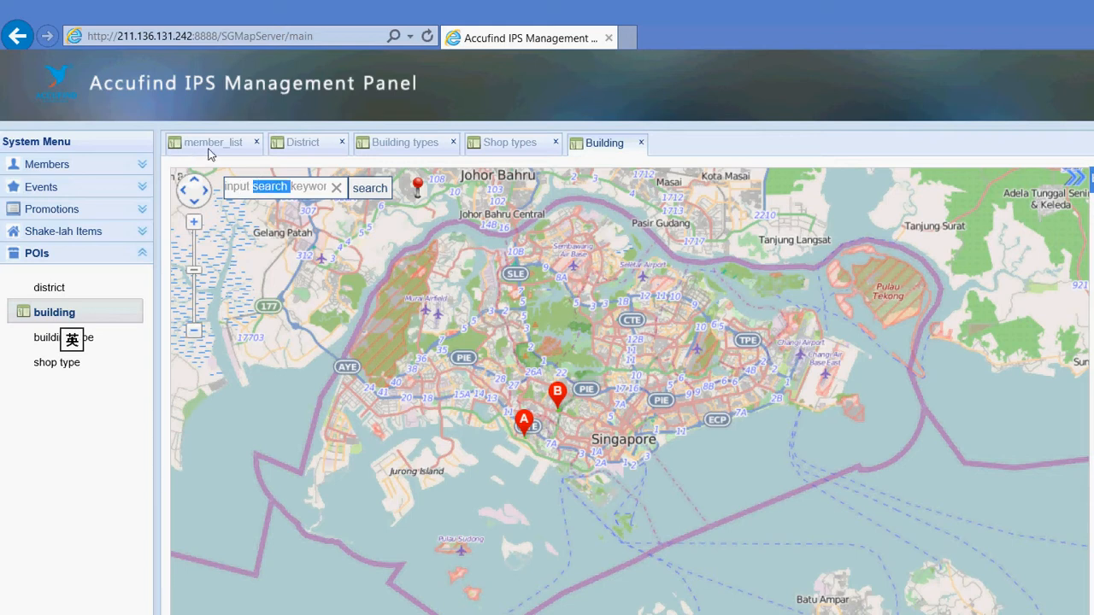
pyautogui.hotkey('ctrl', 'a')
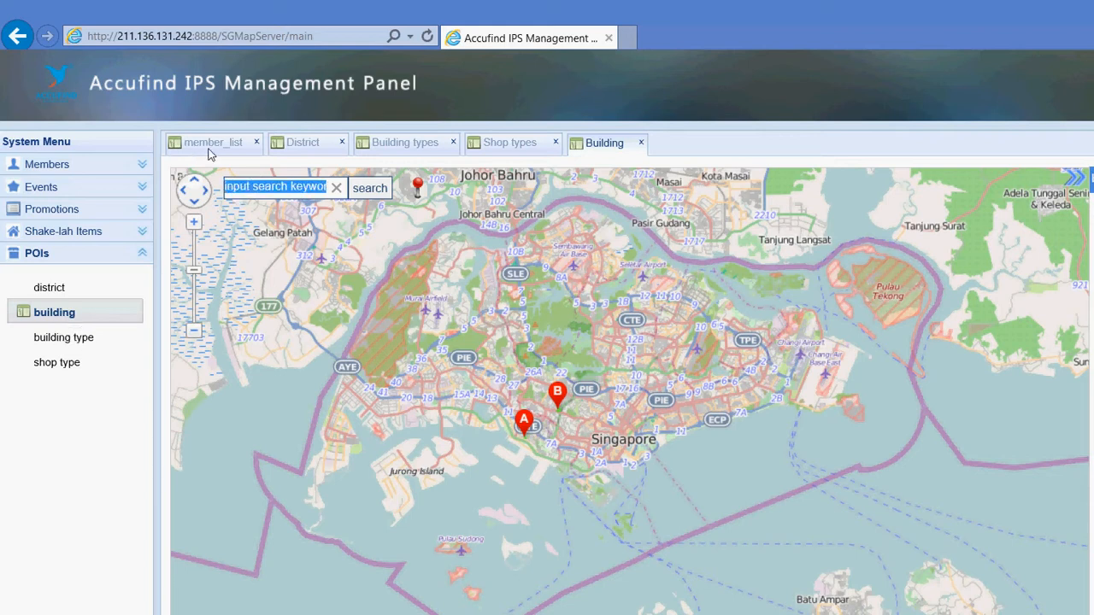
pyautogui.press('BackSpace')
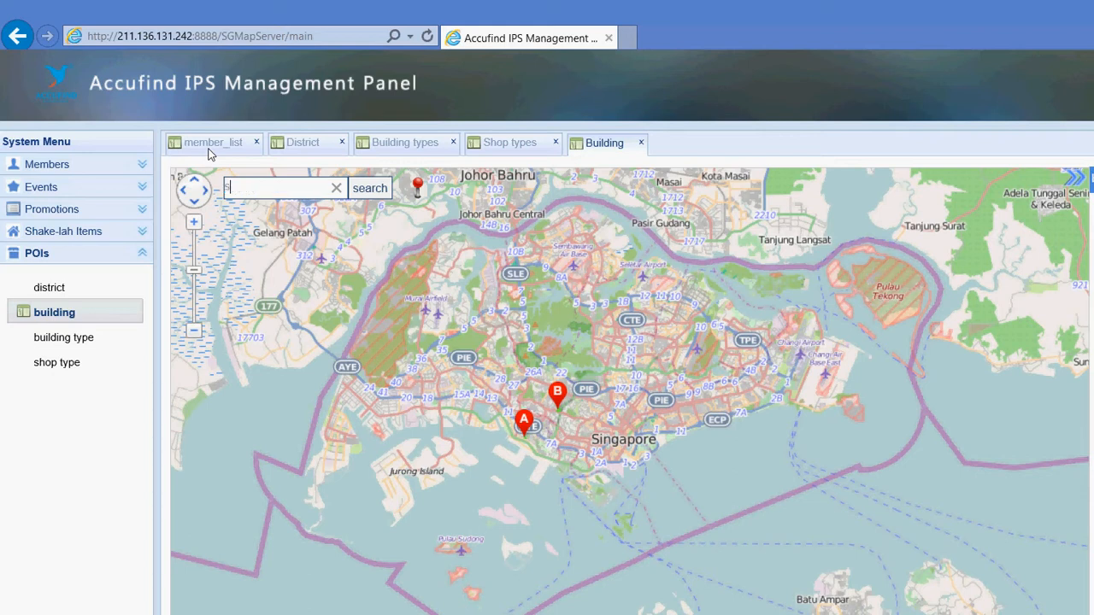
pyautogui.write('s')
pyautogui.press('BackSpace')
pyautogui.write('plaza singapura')
pyautogui.press('Tab')
pyautogui.press('Return')
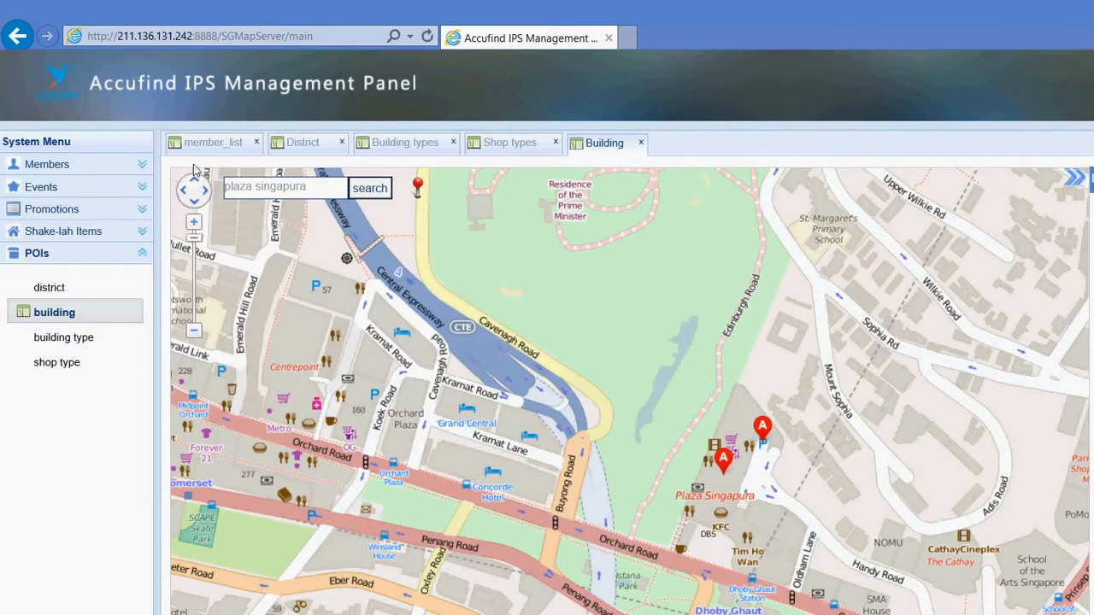
# Re-run the search, clear the search text and pan the map to the new marker
pyautogui.click(269, 187)
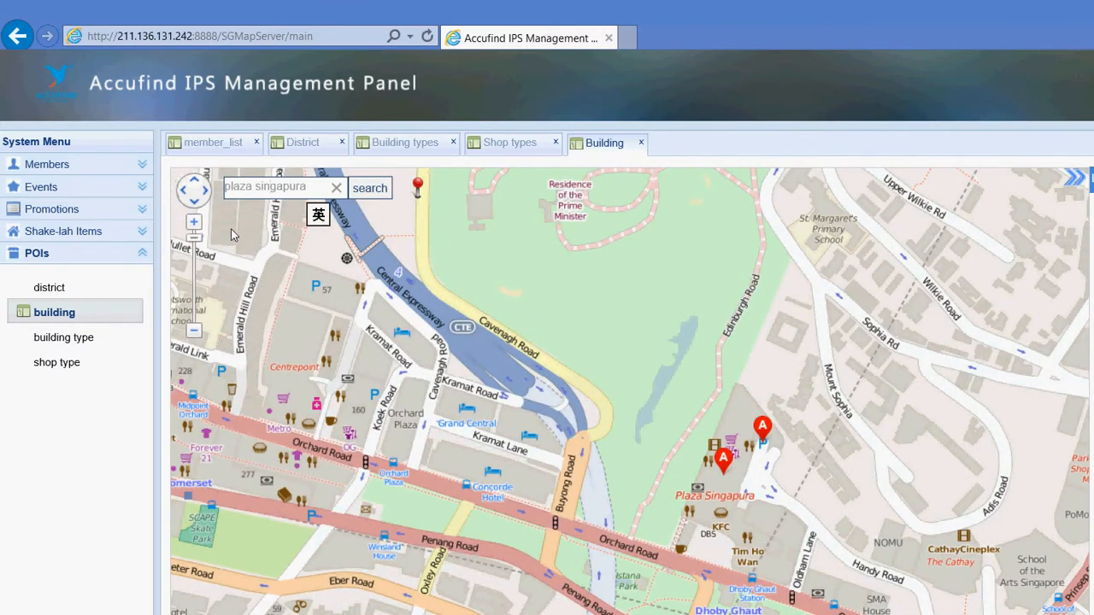
pyautogui.press('Return')
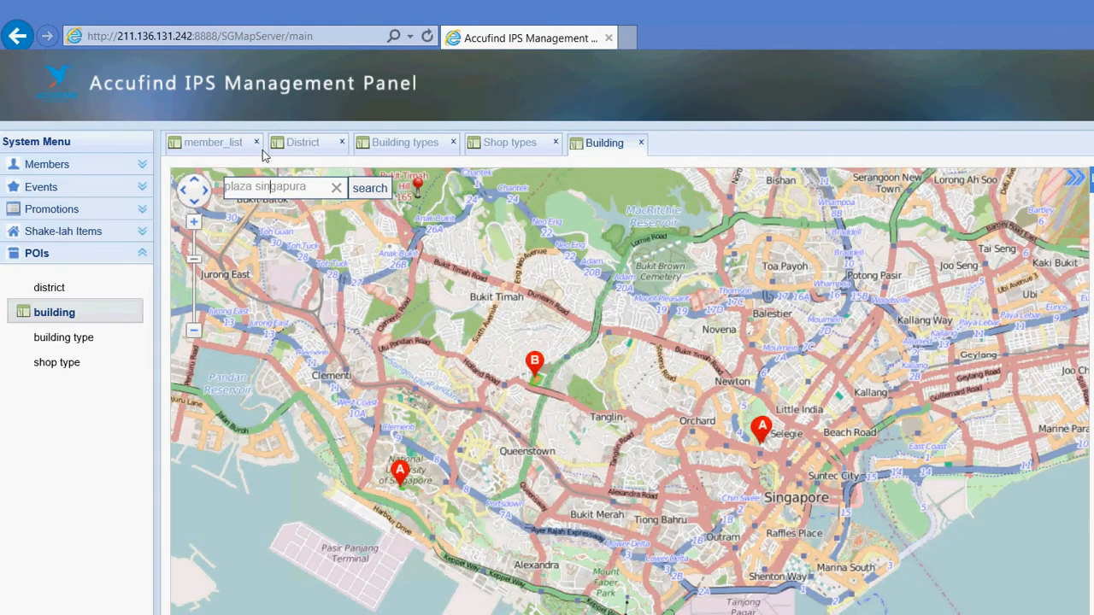
pyautogui.press('Escape')
pyautogui.moveTo(488, 383); pyautogui.dragTo(565, 412)
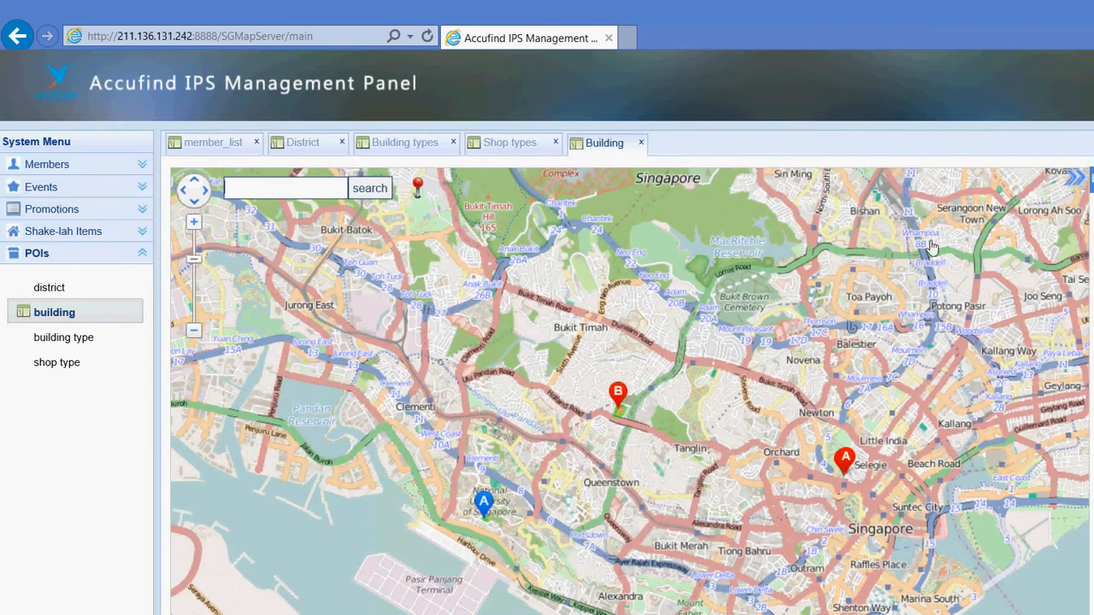
pyautogui.click(1011, 170)
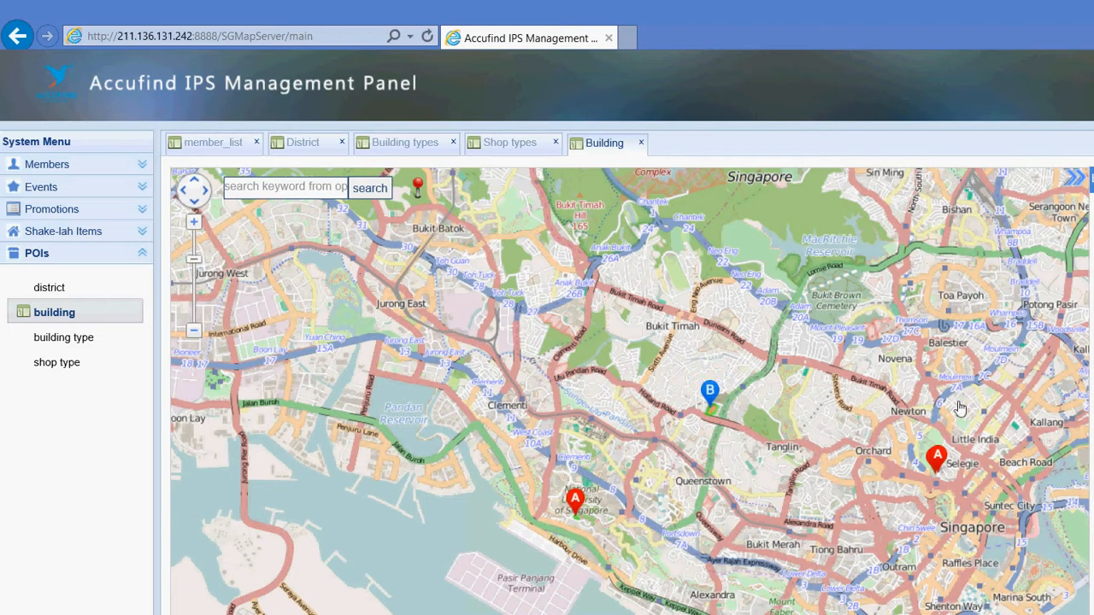
# Pan and zoom the map from Queenstown to the NUS Kent Ridge campus around COM1
pyautogui.moveTo(583, 383); pyautogui.dragTo(557, 329)
pyautogui.scroll(2, 557, 329)
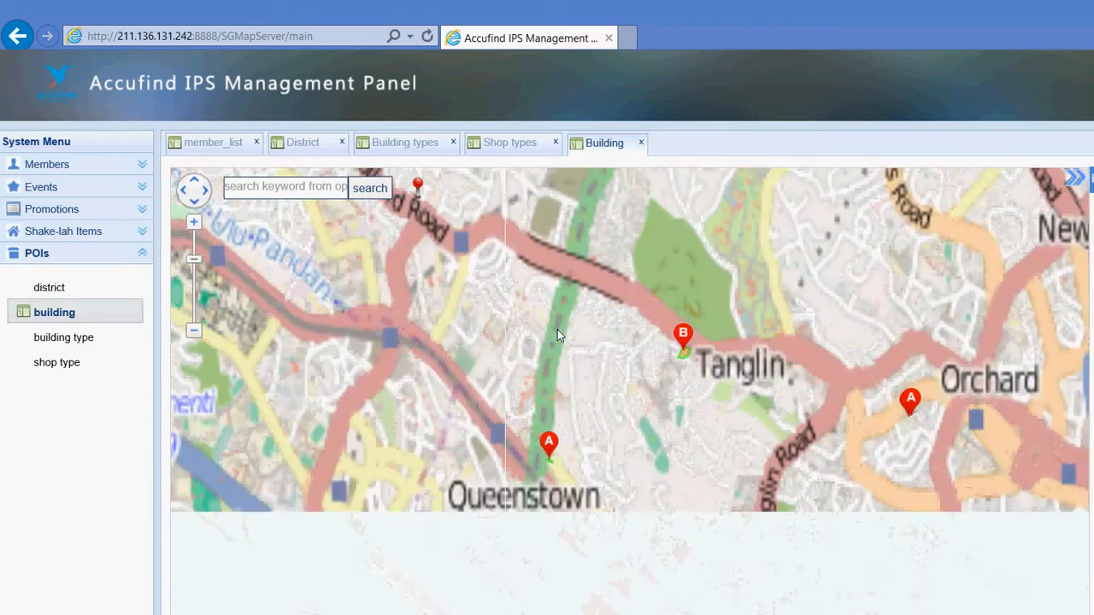
pyautogui.scroll(1, 557, 329)
pyautogui.moveTo(423, 289); pyautogui.dragTo(519, 315)
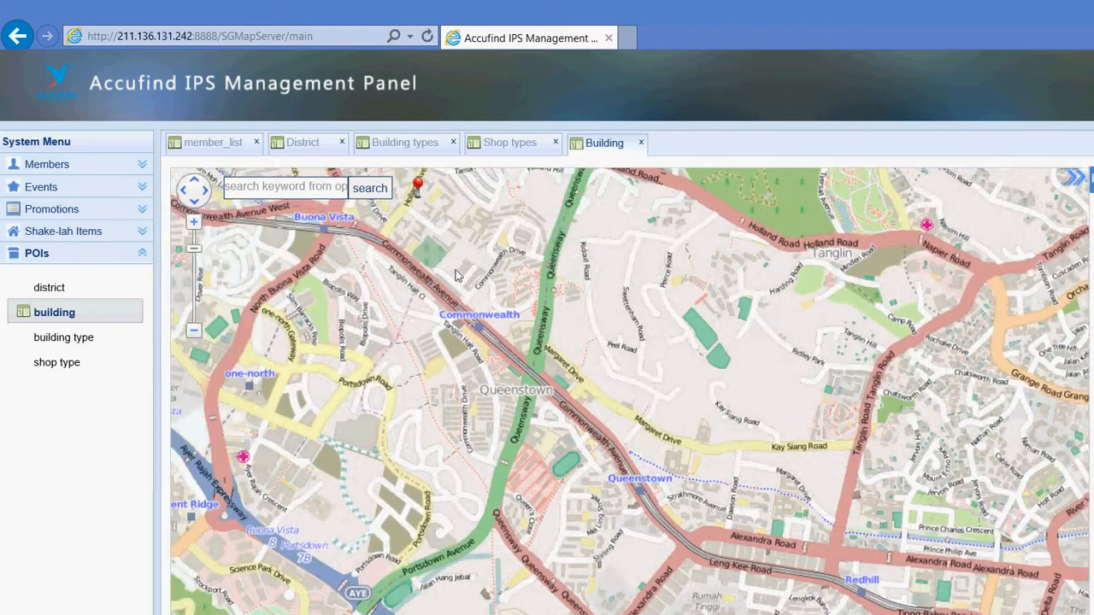
pyautogui.moveTo(455, 275)
pyautogui.mouseDown()
pyautogui.moveTo(670, 239)
pyautogui.moveTo(680, 226)
pyautogui.mouseUp()
pyautogui.moveTo(323, 392)
pyautogui.mouseDown()
pyautogui.moveTo(503, 445)
pyautogui.moveTo(452, 381)
pyautogui.mouseUp()
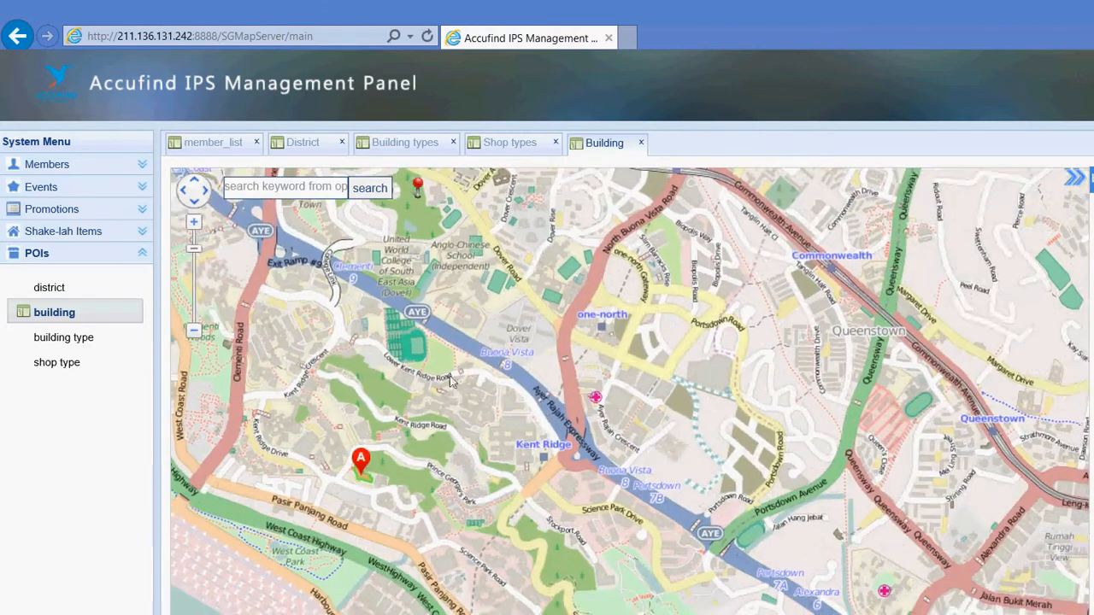
pyautogui.moveTo(382, 420); pyautogui.dragTo(503, 297)
pyautogui.scroll(1, 502, 301)
pyautogui.moveTo(402, 324); pyautogui.dragTo(559, 322)
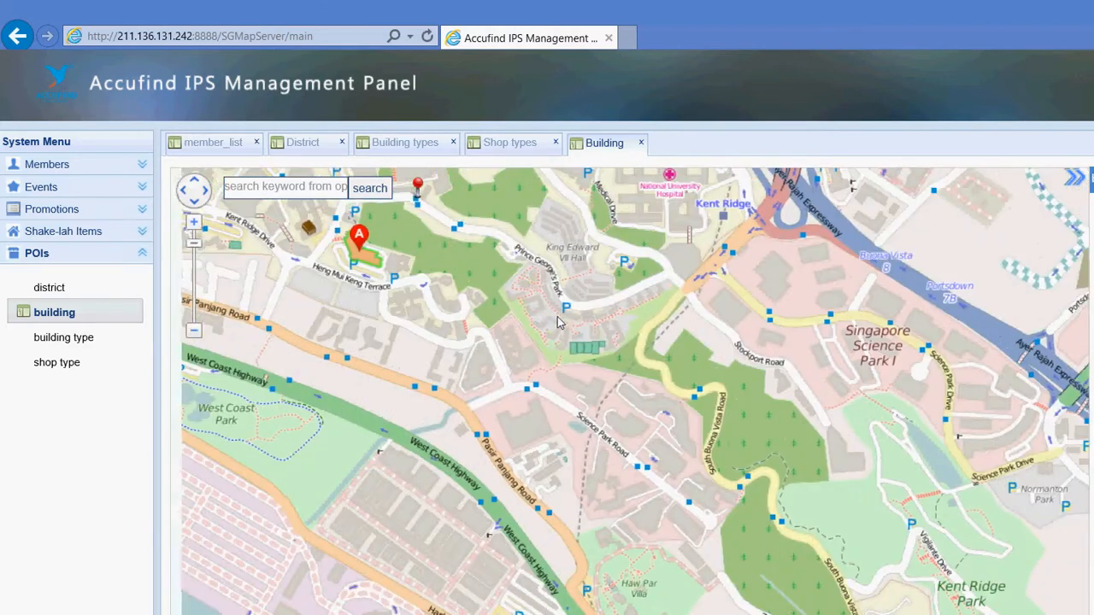
pyautogui.moveTo(492, 304); pyautogui.dragTo(653, 316)
pyautogui.moveTo(547, 240)
pyautogui.mouseDown()
pyautogui.moveTo(595, 370)
pyautogui.moveTo(769, 443)
pyautogui.mouseUp()
pyautogui.scroll(1, 762, 443)
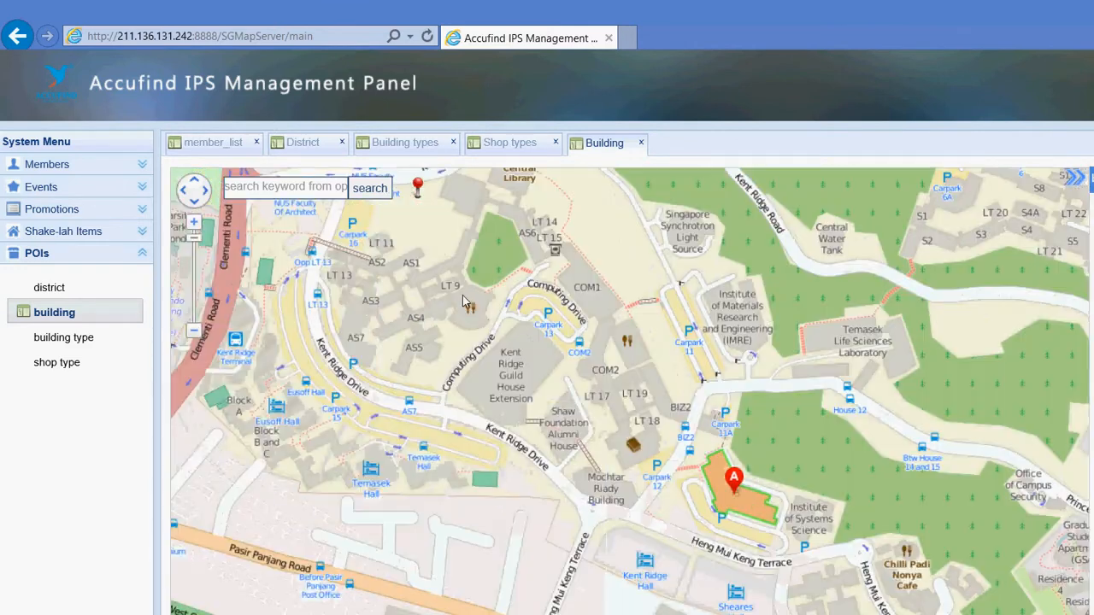
pyautogui.moveTo(413, 300); pyautogui.dragTo(428, 343)
pyautogui.moveTo(473, 312); pyautogui.dragTo(501, 355)
pyautogui.moveTo(525, 317); pyautogui.dragTo(523, 344)
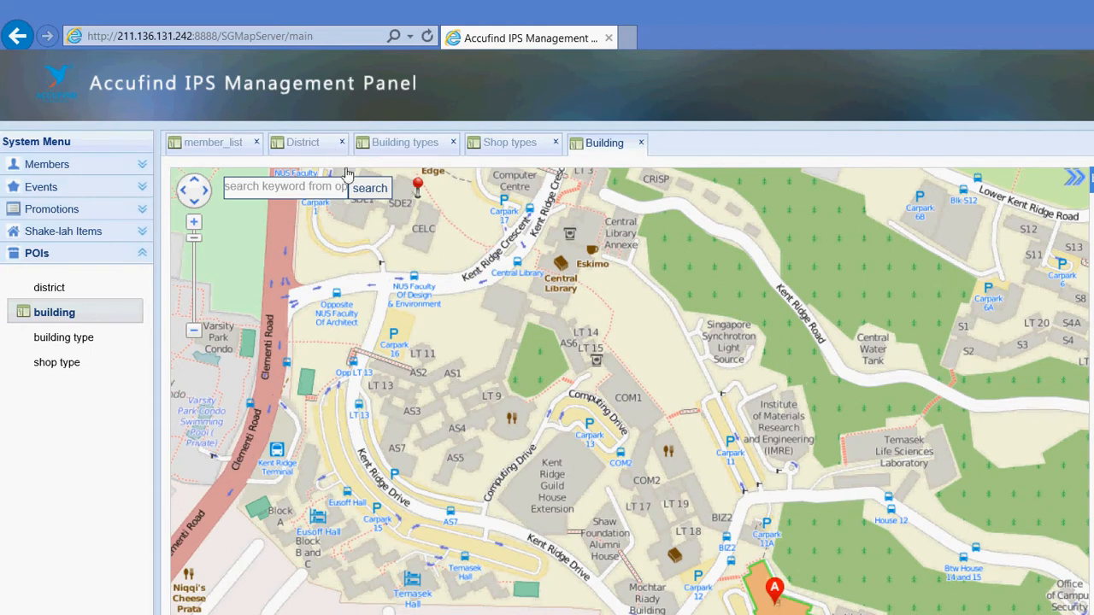
# Pin a building on COM1 with district South, type University, name SOC COM1 and Computing Drive address
pyautogui.click(501, 314)
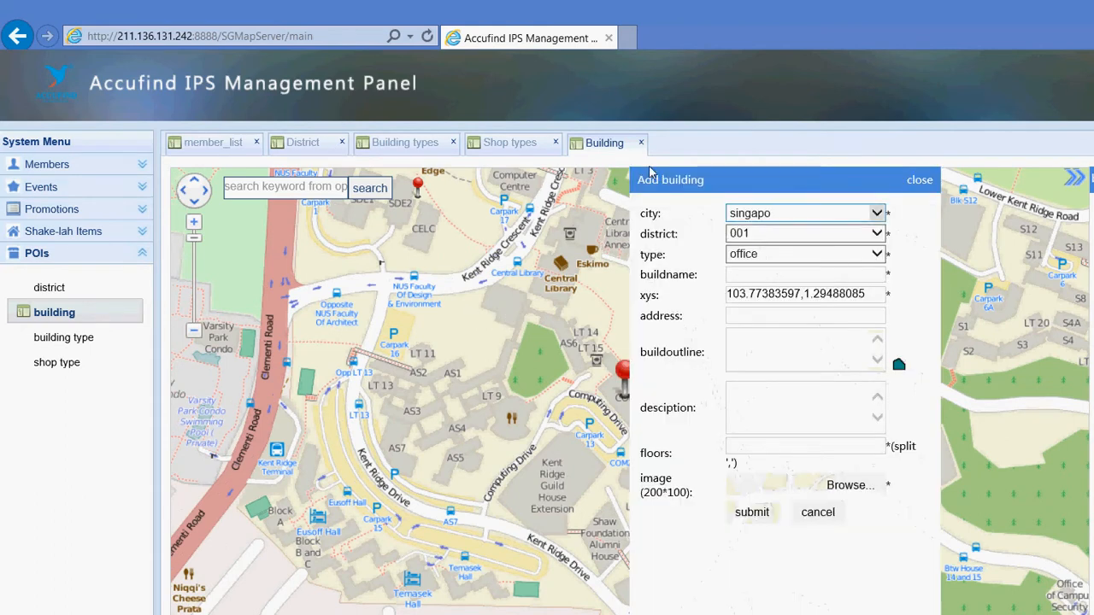
pyautogui.click(793, 234)
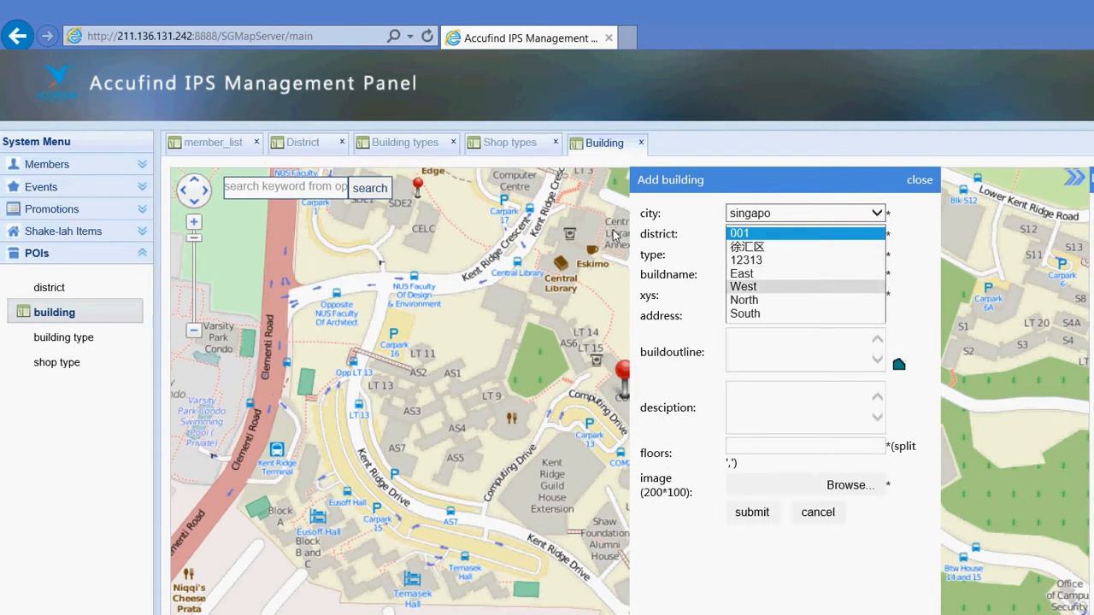
pyautogui.click(759, 300)
pyautogui.click(804, 254)
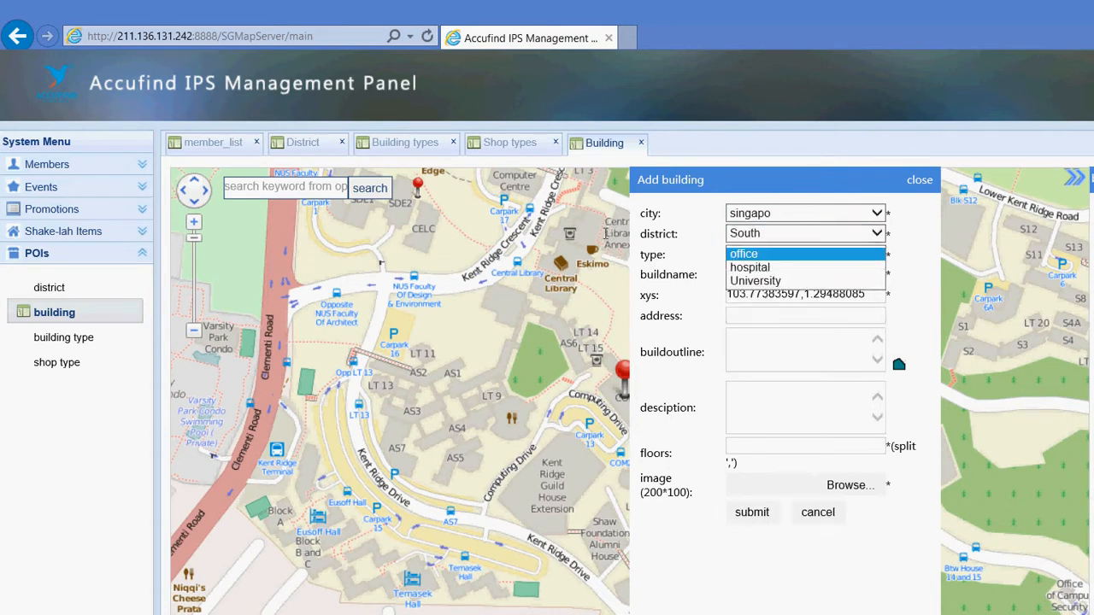
pyautogui.click(769, 281)
pyautogui.click(754, 274)
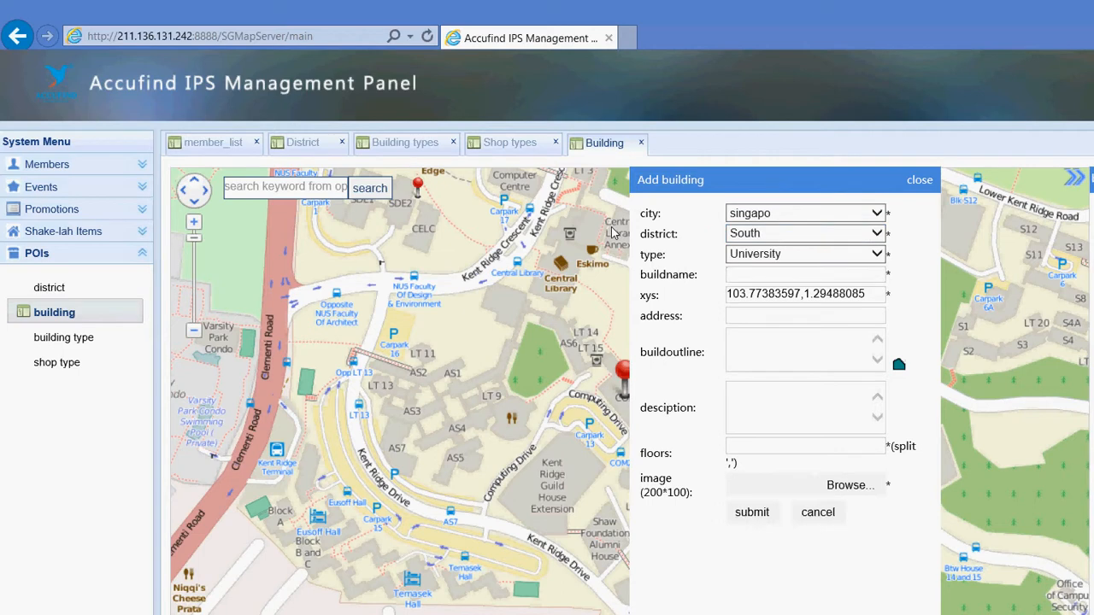
pyautogui.write('SO')
pyautogui.write('COM1')
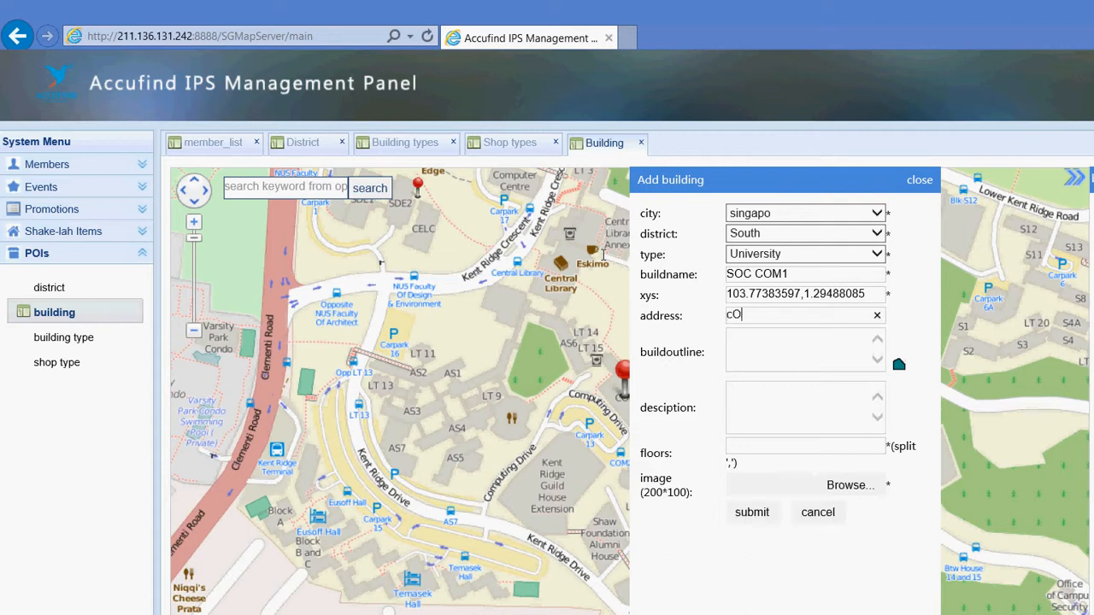
pyautogui.press('BackSpace')
pyautogui.press('BackSpace')
pyautogui.write('omputing Drive')
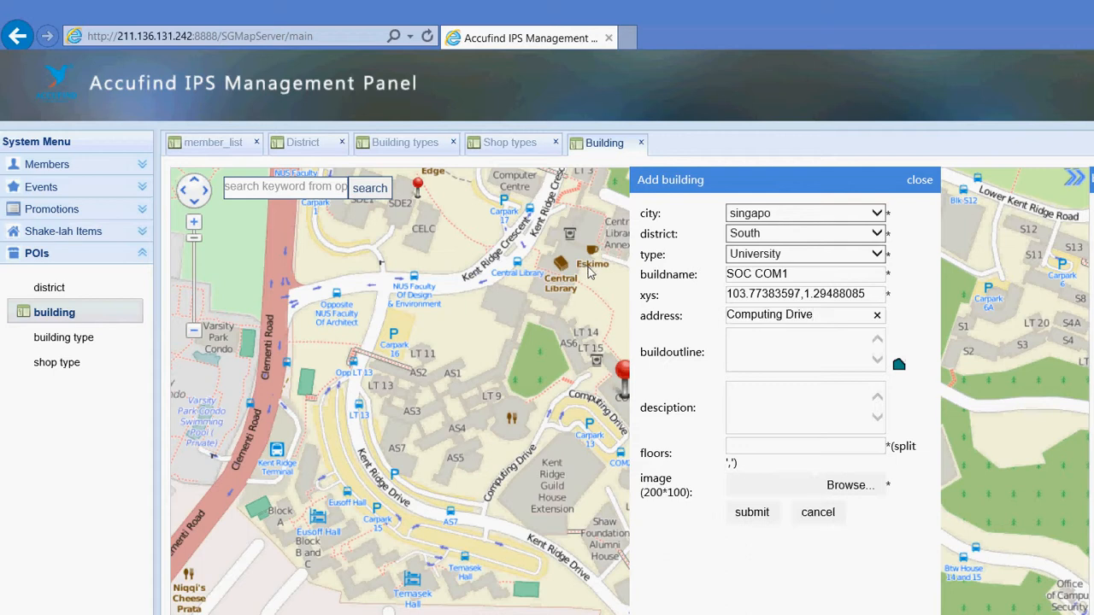
pyautogui.press('Tab')
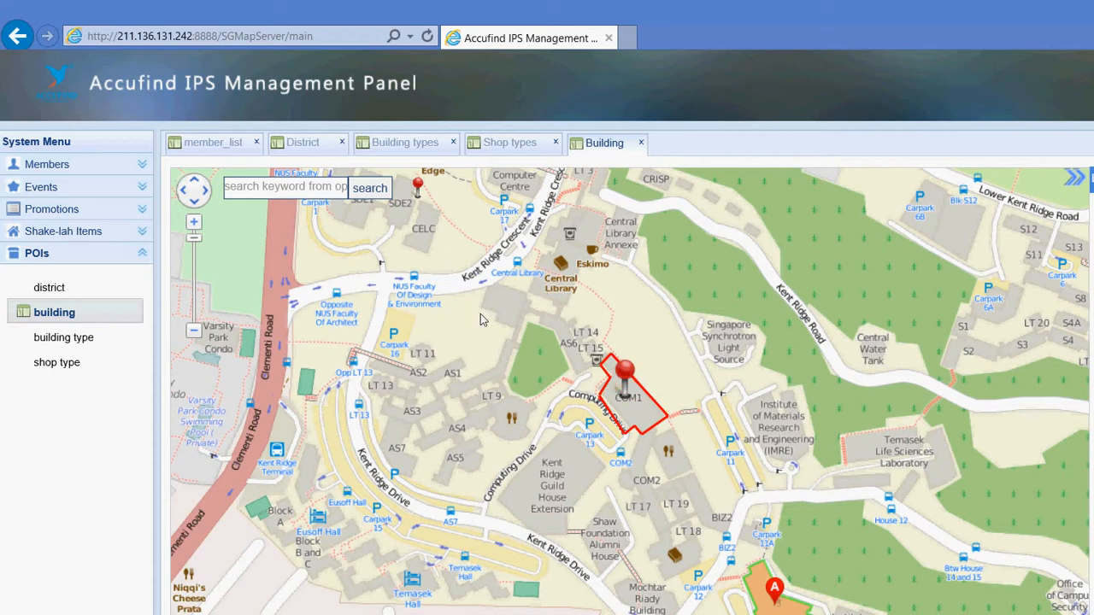
# Draw the COM1 outline, describe it as 'COM1 building for SOC' and attach Science-University-icon.png
pyautogui.rightClick(482, 319)
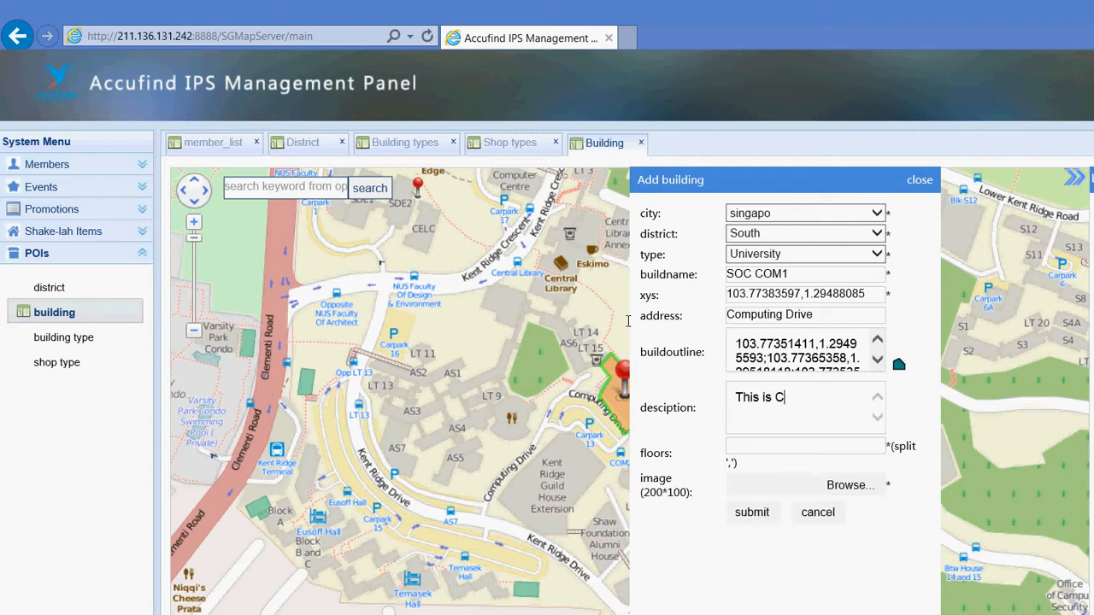
pyautogui.write('OM1 building for S')
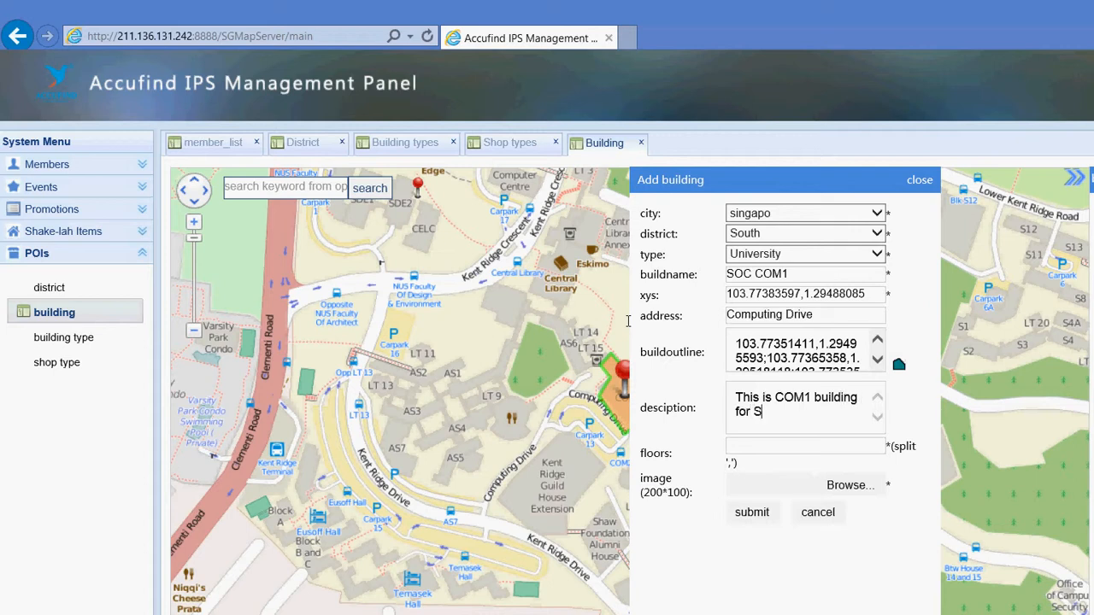
pyautogui.write('OC')
pyautogui.click(851, 485)
pyautogui.scroll(-15, 529, 128)
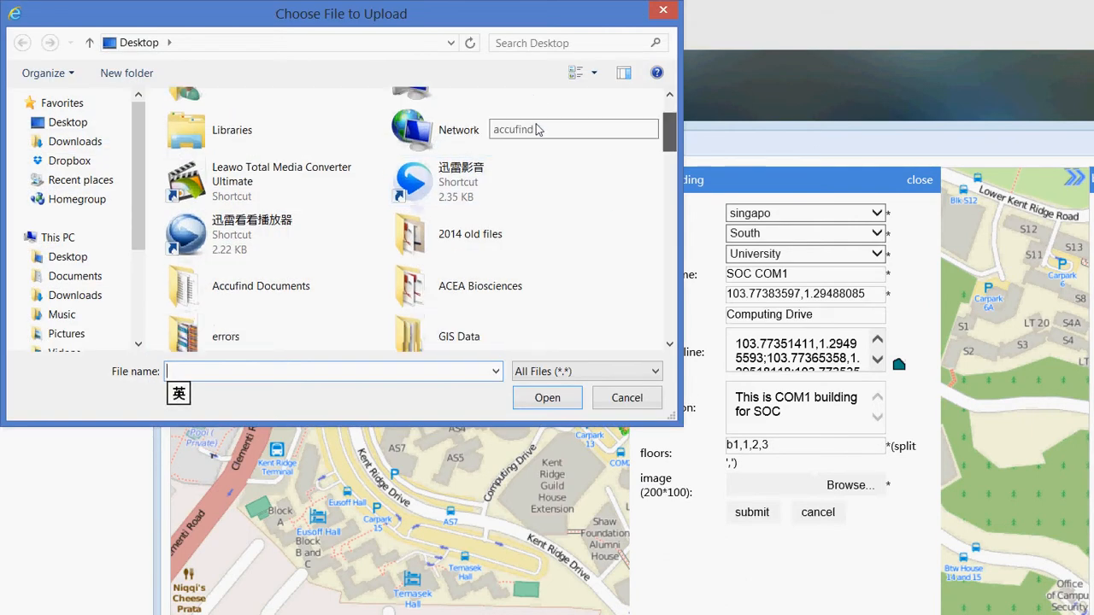
pyautogui.scroll(5, 521, 248)
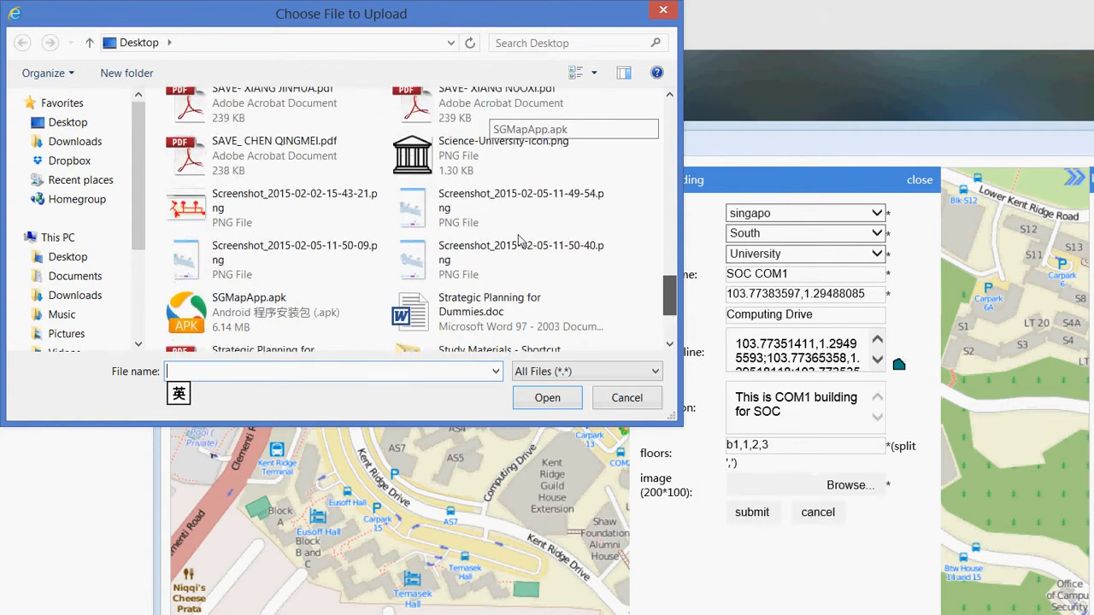
pyautogui.doubleClick(504, 291)
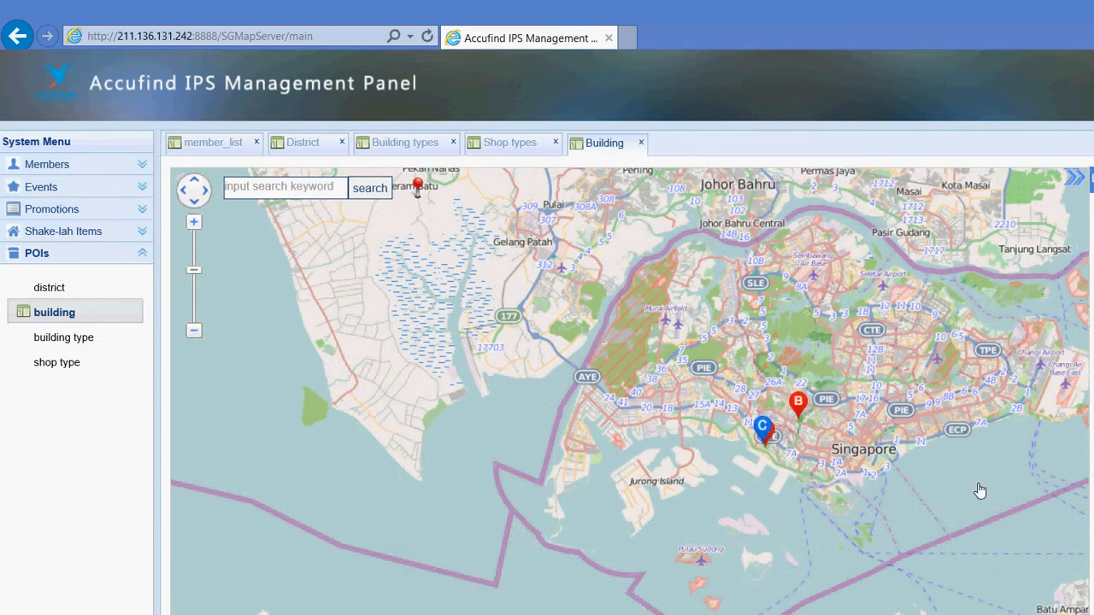
# Exit the indoor plan, zoom to the campus and enter building C's indoor view showing No floor
pyautogui.scroll(3, 598, 357)
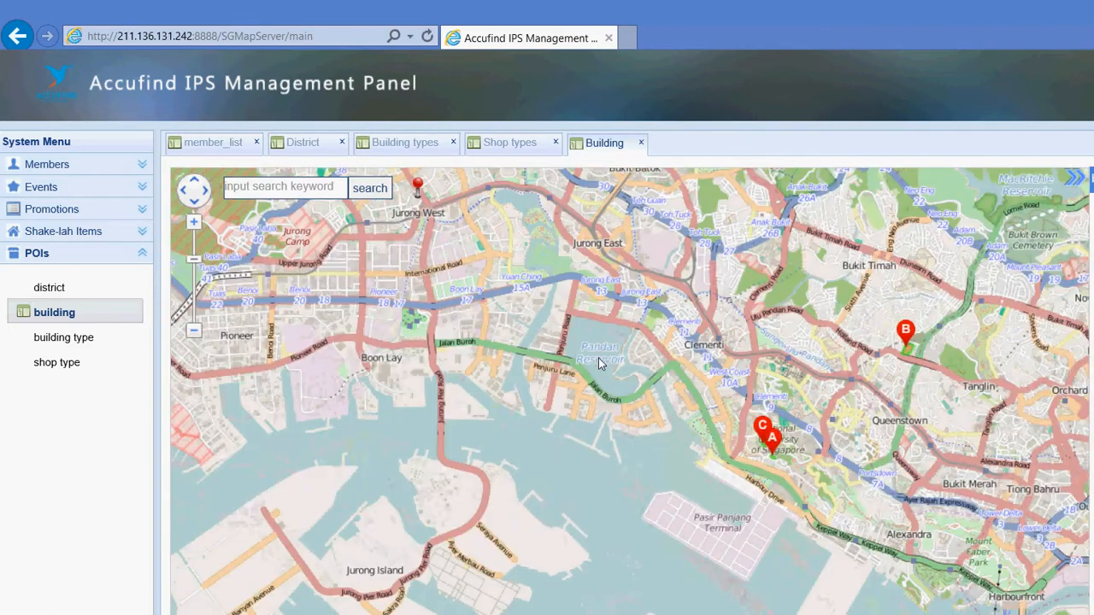
pyautogui.scroll(-4, 598, 364)
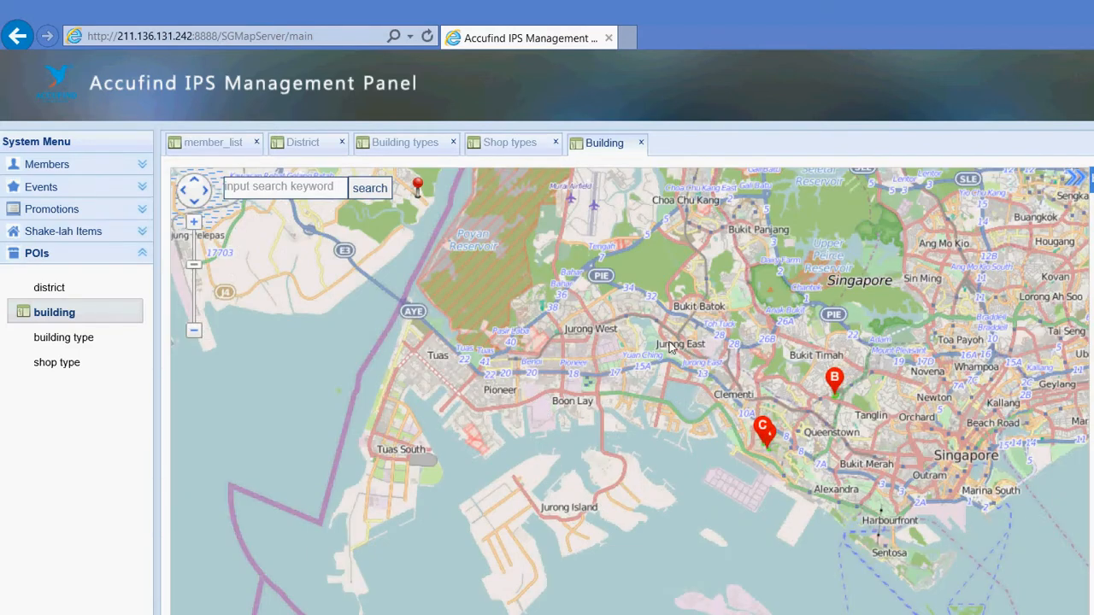
pyautogui.scroll(4, 684, 340)
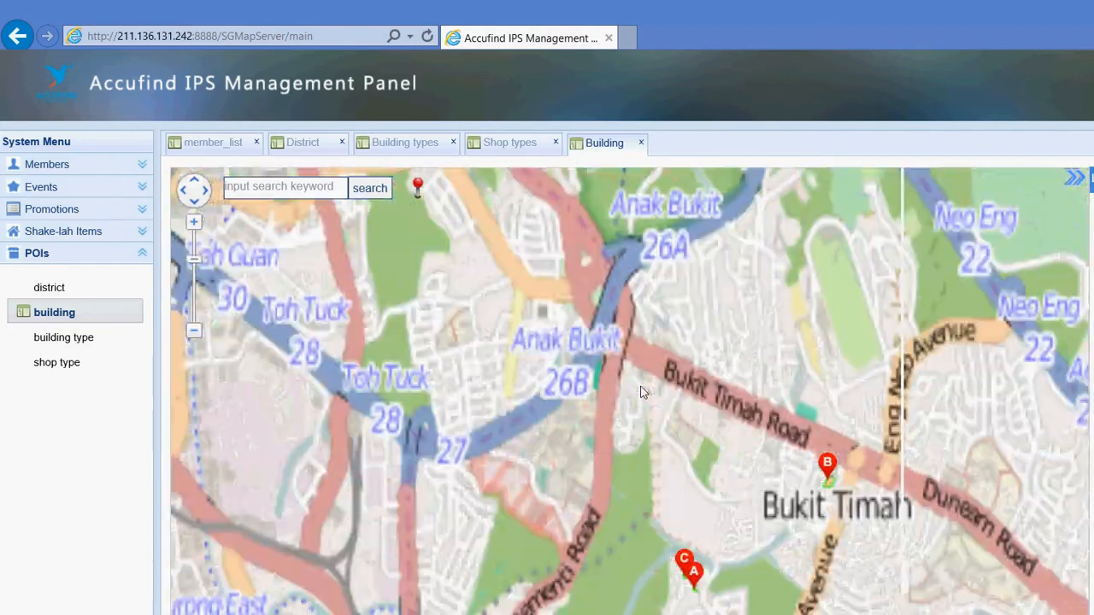
pyautogui.scroll(-2, 642, 393)
pyautogui.scroll(3, 620, 301)
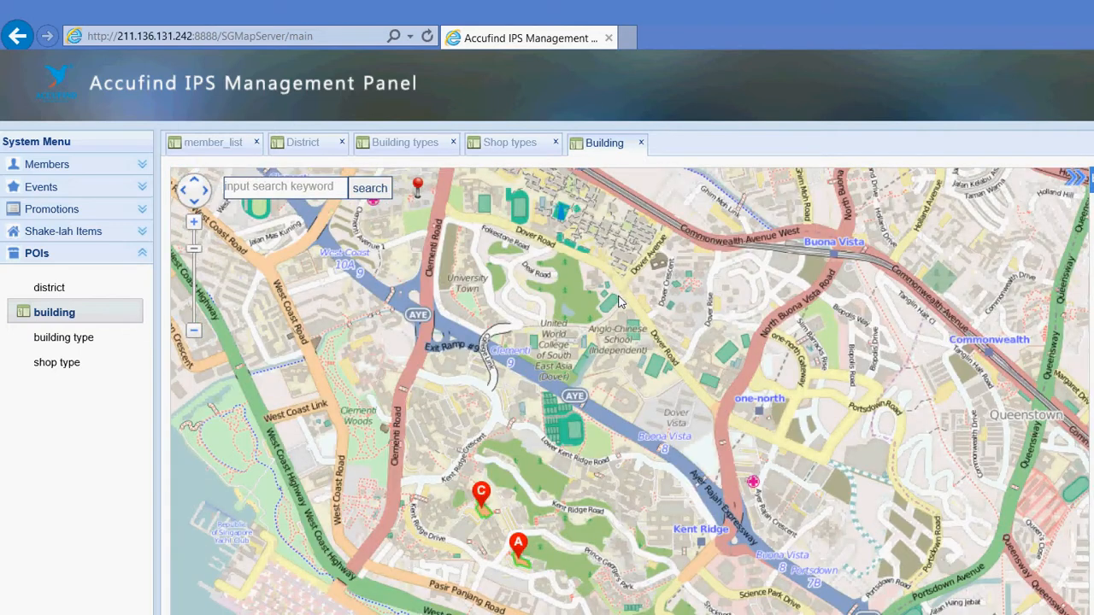
pyautogui.moveTo(591, 395); pyautogui.dragTo(581, 256)
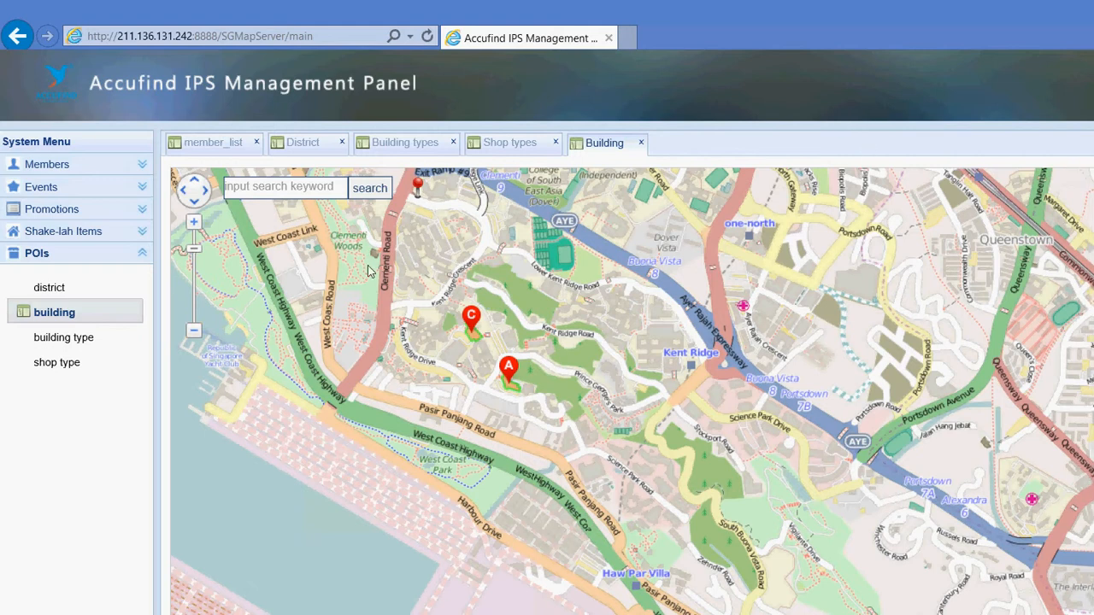
pyautogui.scroll(1, 368, 265)
pyautogui.moveTo(228, 293); pyautogui.dragTo(459, 374)
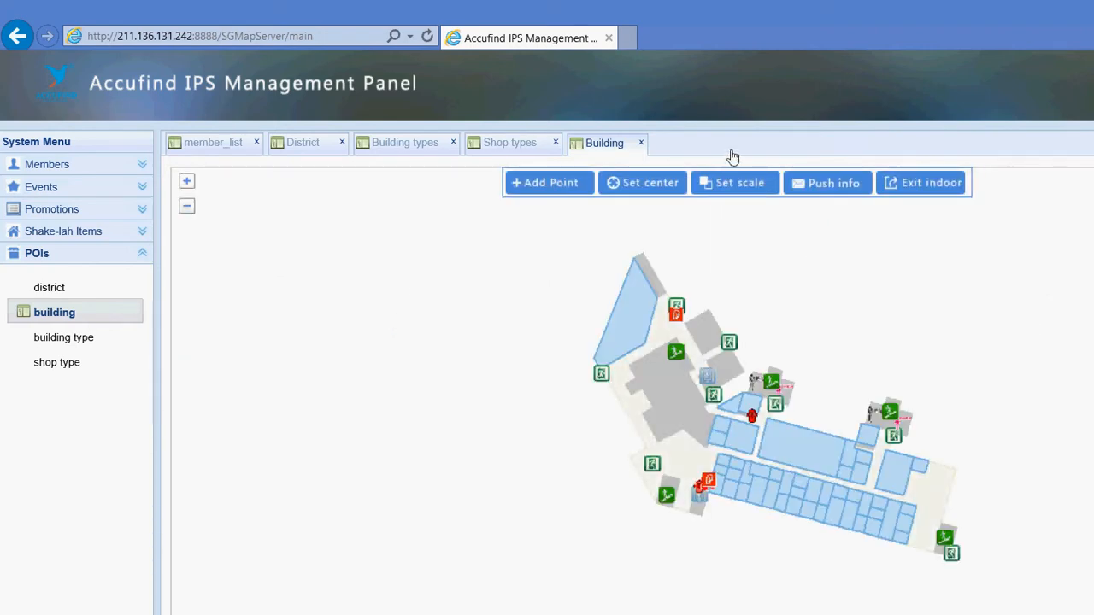
pyautogui.click(921, 183)
pyautogui.moveTo(427, 330); pyautogui.dragTo(498, 384)
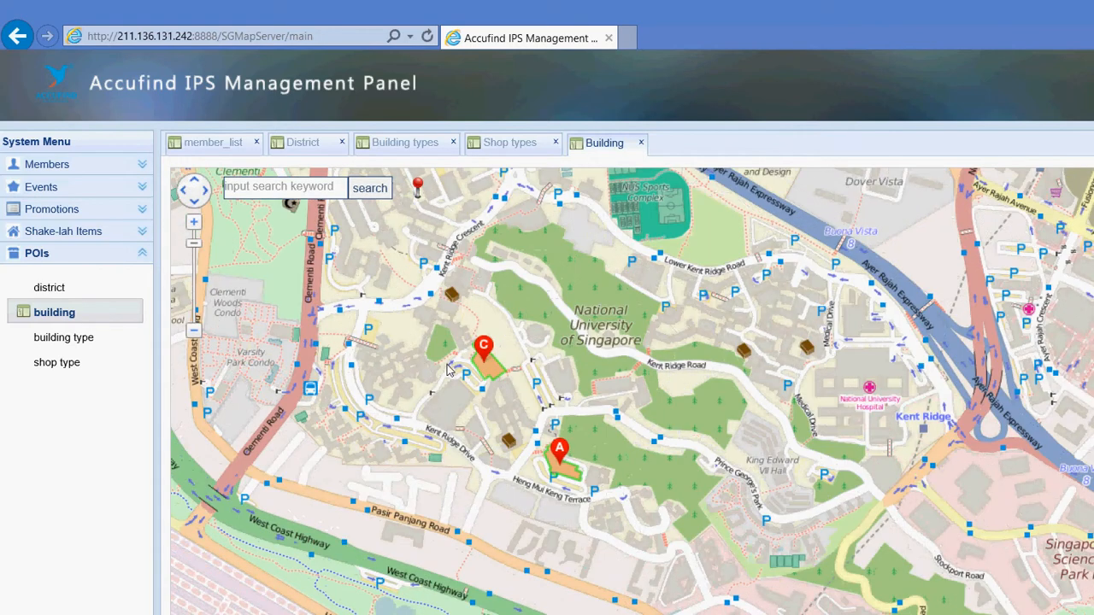
pyautogui.click(383, 281)
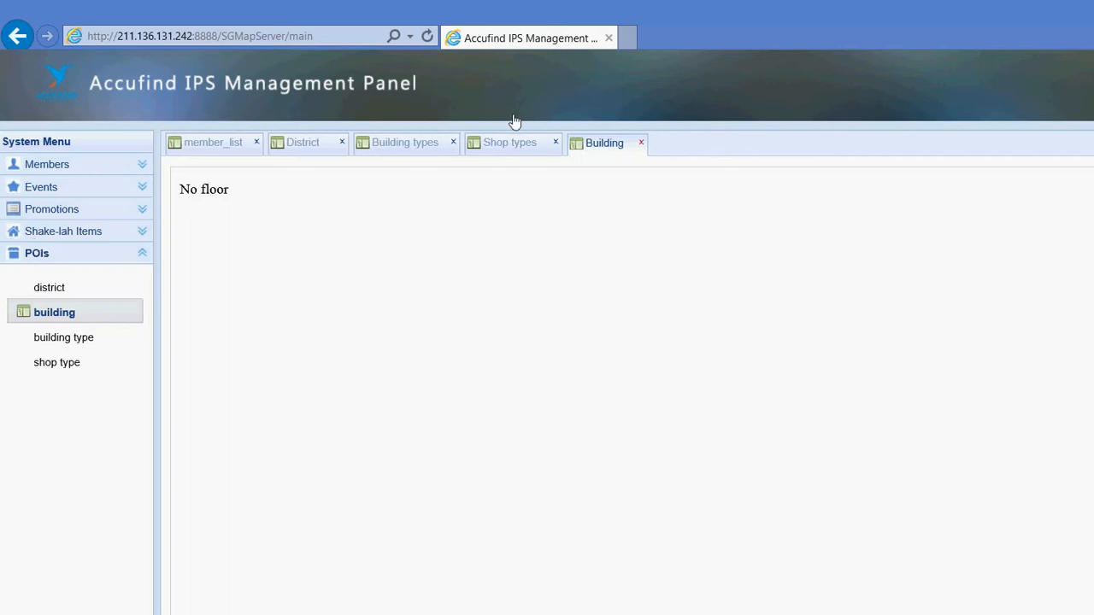
# Close the Building page, reopen the building map, and zoom toward western Singapore
pyautogui.click(641, 142)
pyautogui.click(55, 312)
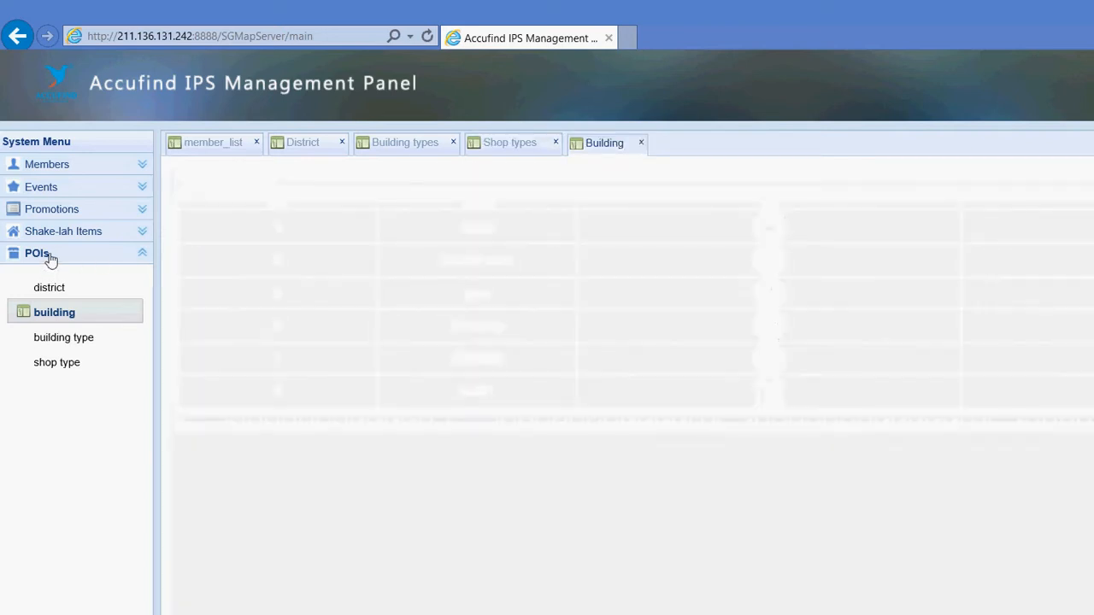
pyautogui.moveTo(711, 372); pyautogui.dragTo(679, 353)
pyautogui.scroll(3, 624, 365)
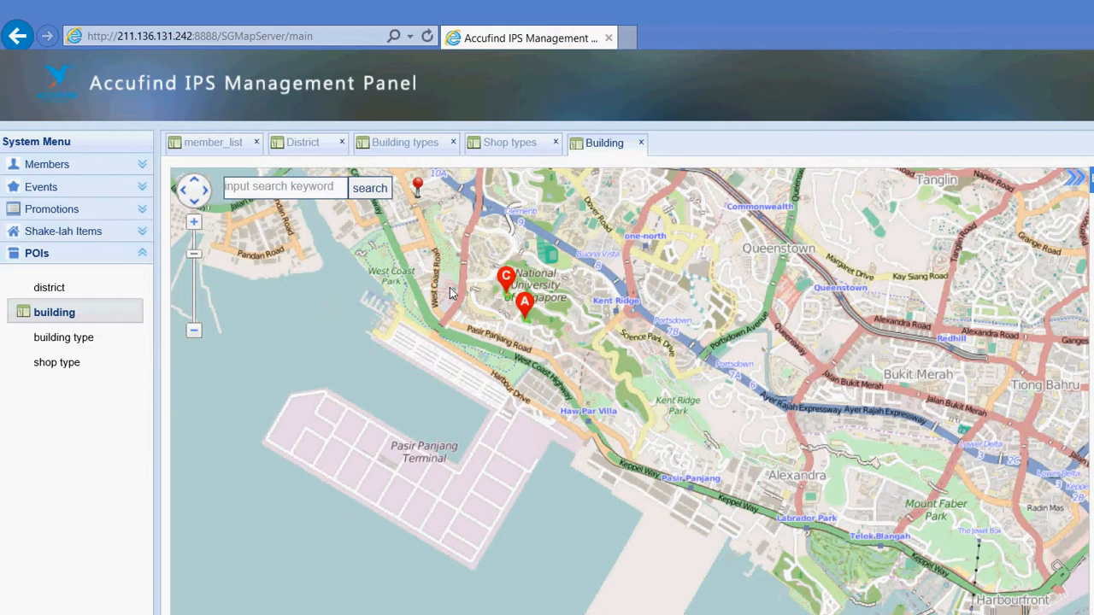
# Centre the campus markers C and A on the map and hide the search results panel
pyautogui.moveTo(450, 293); pyautogui.dragTo(503, 361)
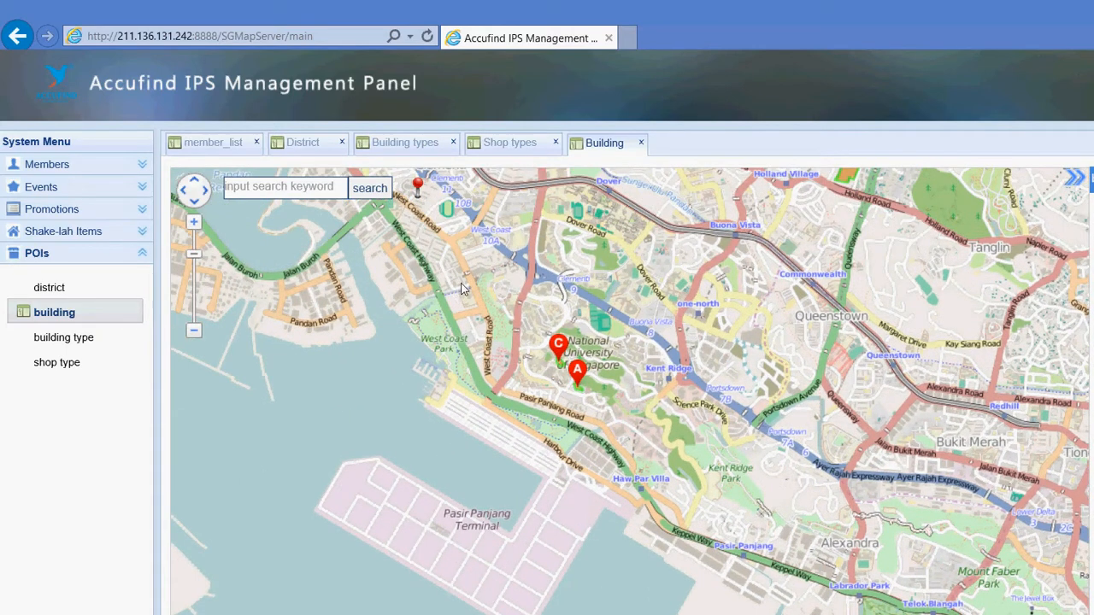
pyautogui.scroll(1, 416, 326)
pyautogui.moveTo(414, 321); pyautogui.dragTo(485, 374)
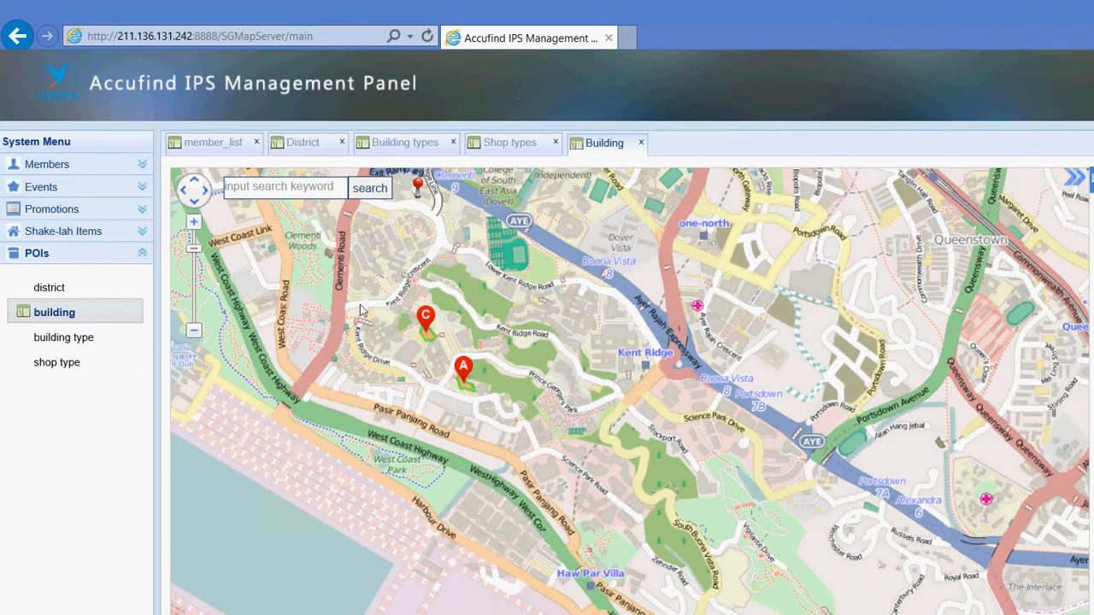
pyautogui.moveTo(327, 259); pyautogui.dragTo(410, 322)
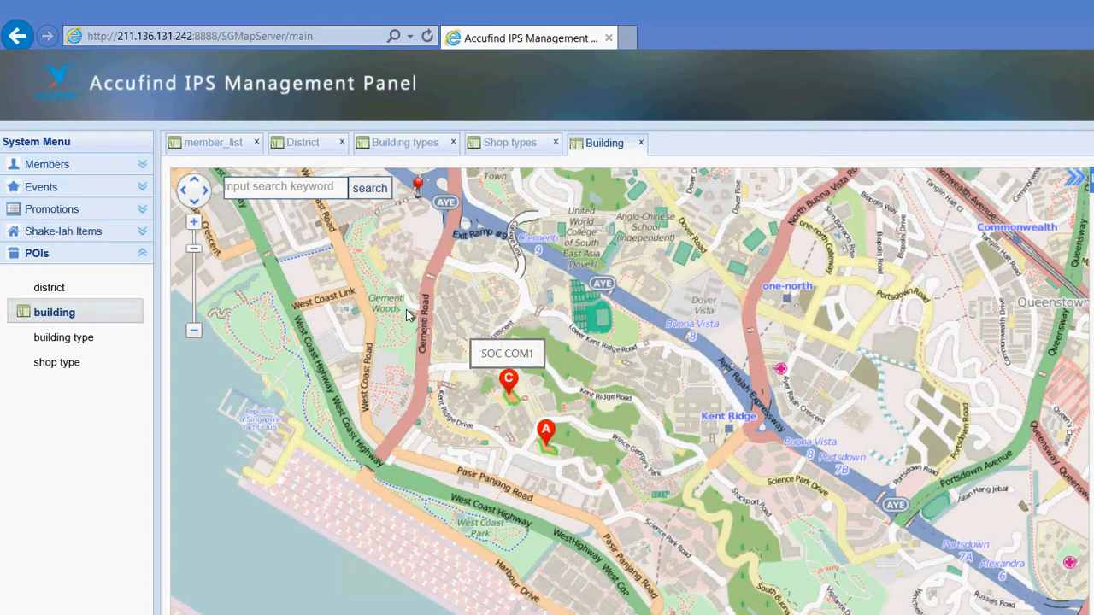
pyautogui.moveTo(560, 351); pyautogui.dragTo(624, 361)
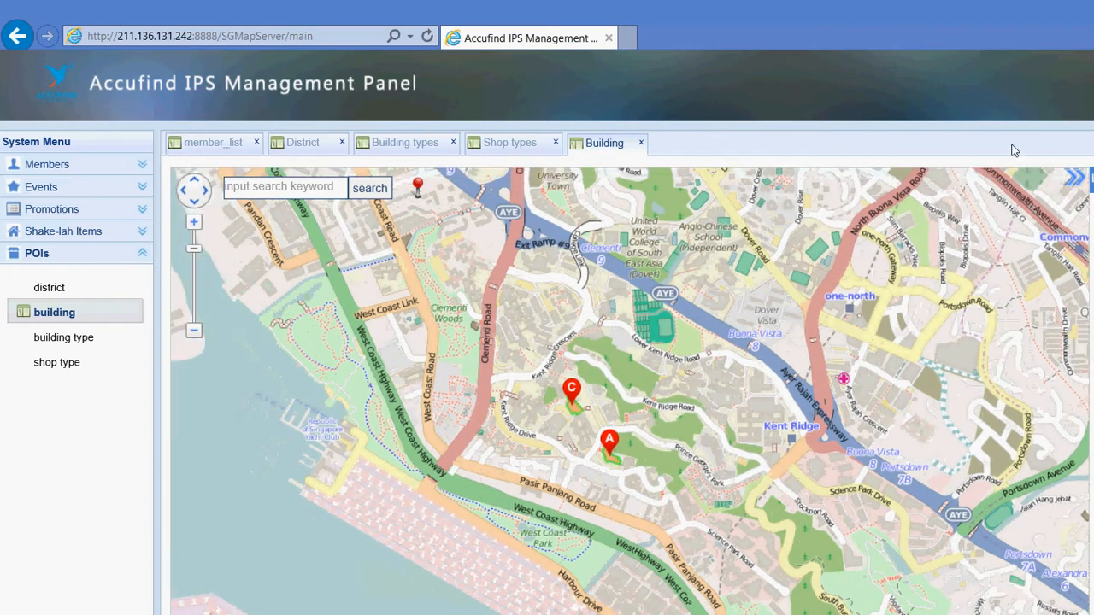
pyautogui.click(1074, 177)
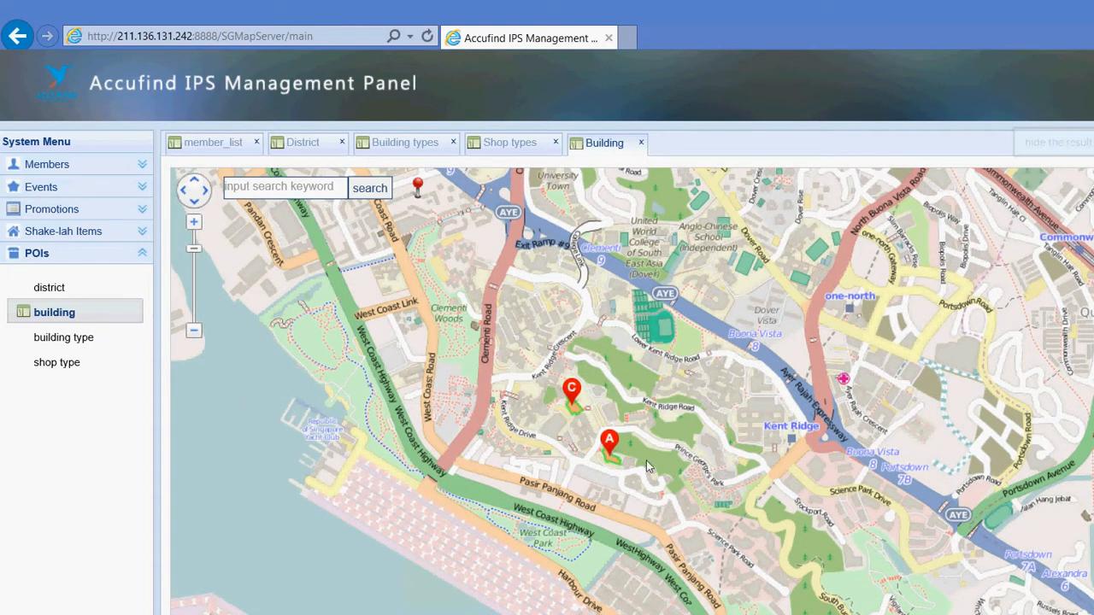
pyautogui.moveTo(543, 363); pyautogui.dragTo(603, 408)
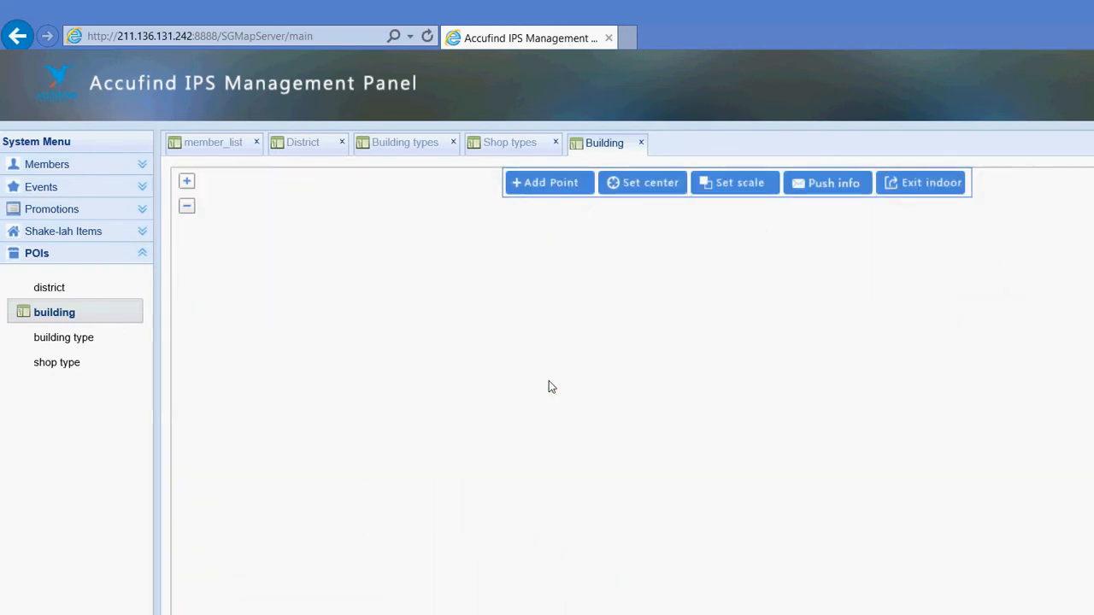
# Reposition the floor plan and cycle through the building's floors
pyautogui.moveTo(858, 348); pyautogui.dragTo(771, 313)
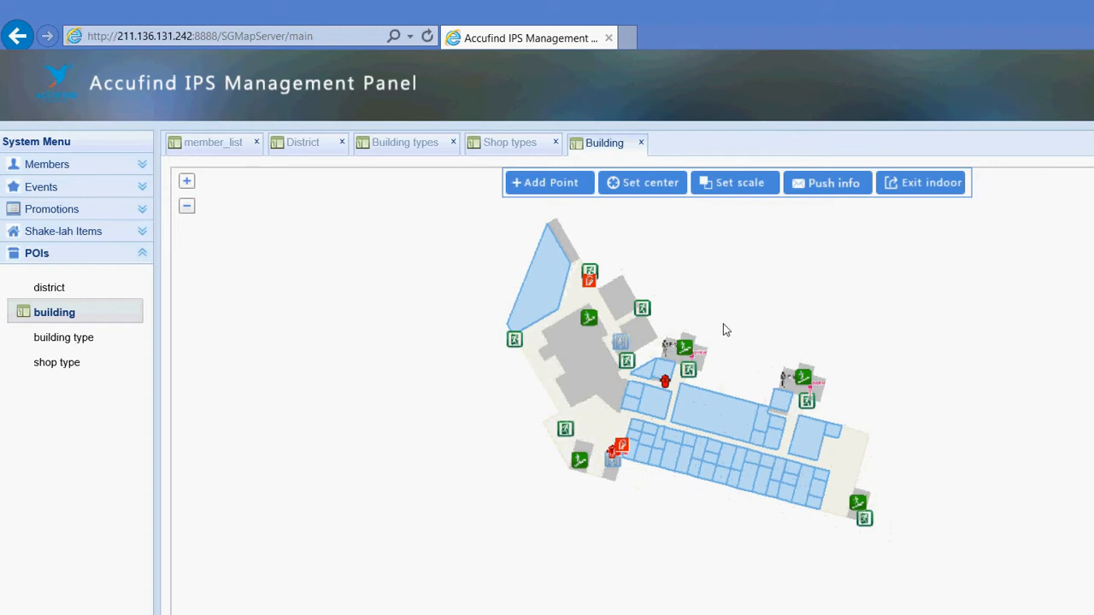
pyautogui.moveTo(560, 511); pyautogui.dragTo(603, 538)
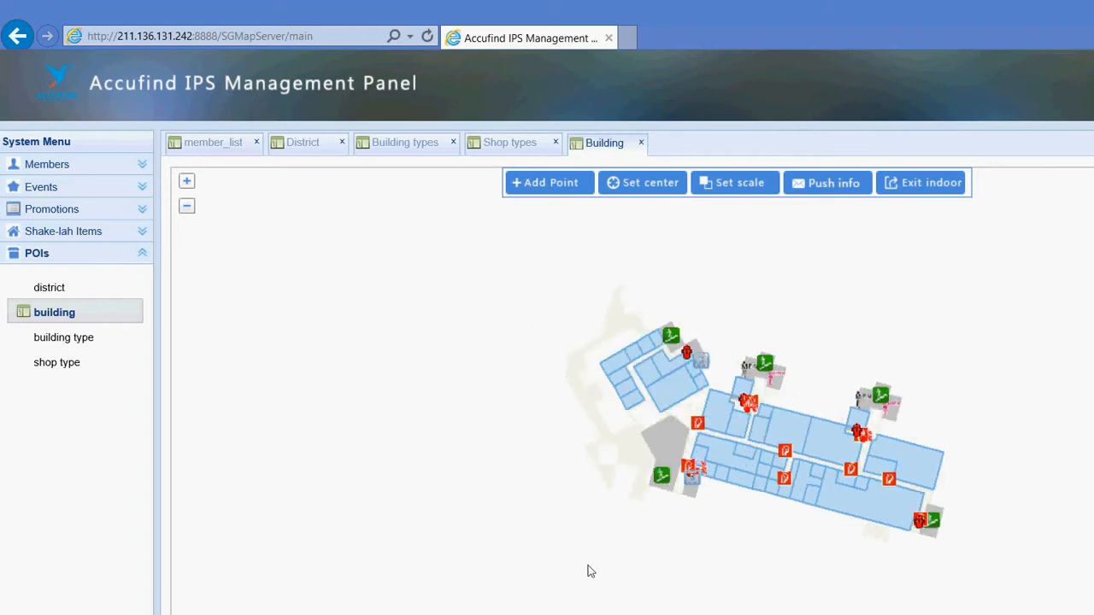
pyautogui.click(625, 569)
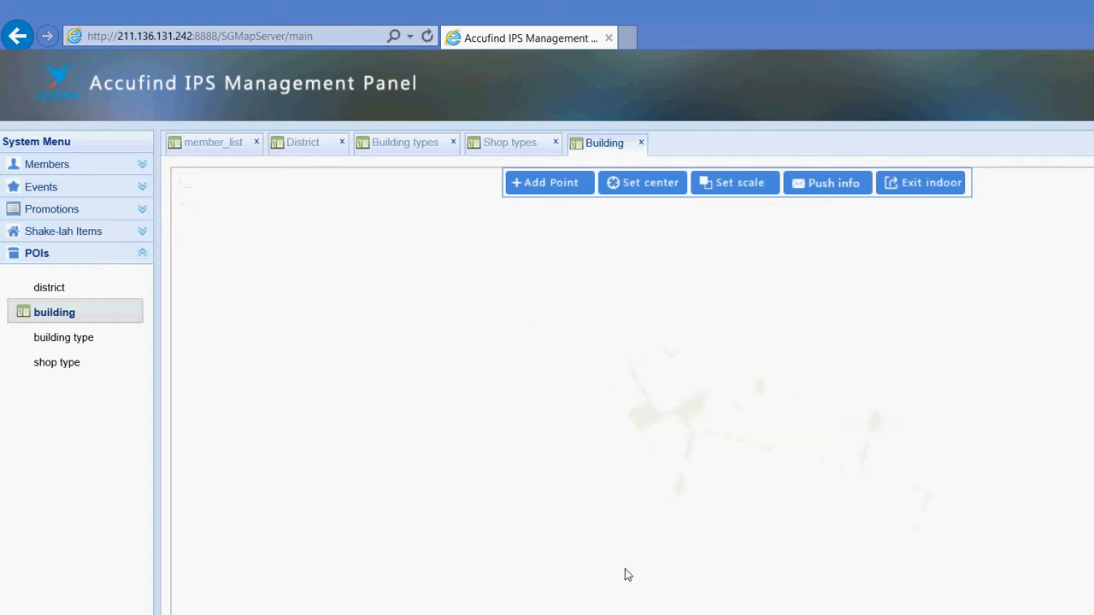
pyautogui.click(645, 569)
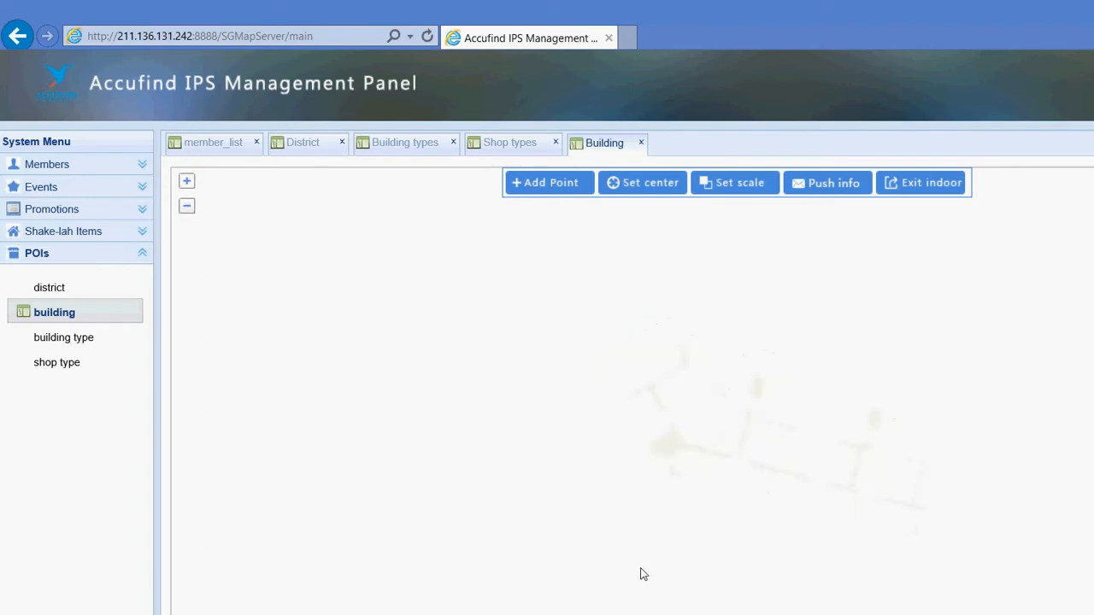
pyautogui.click(643, 574)
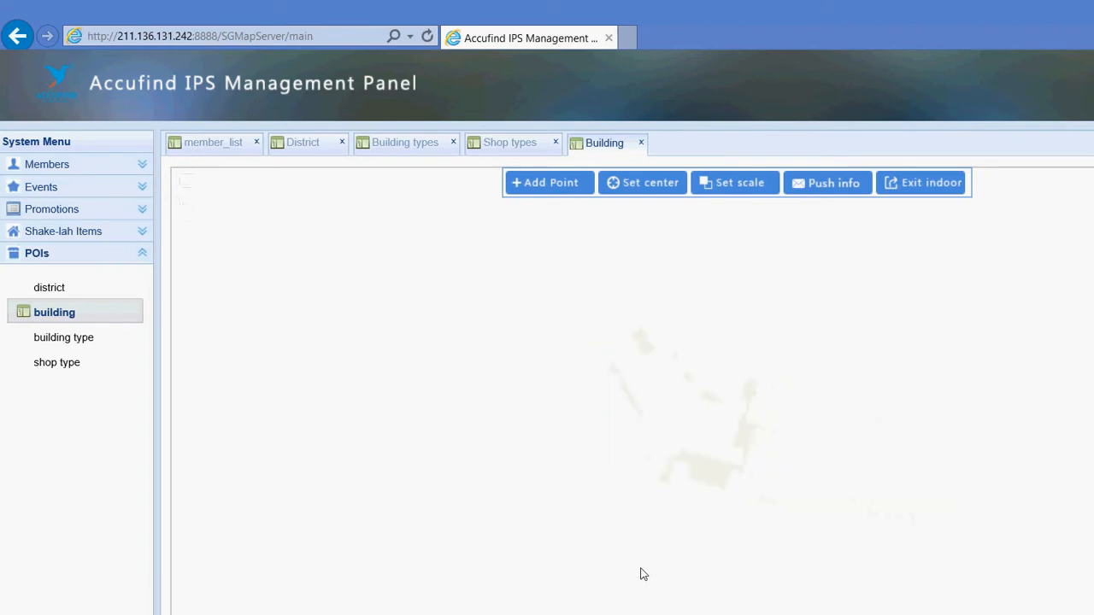
pyautogui.click(571, 573)
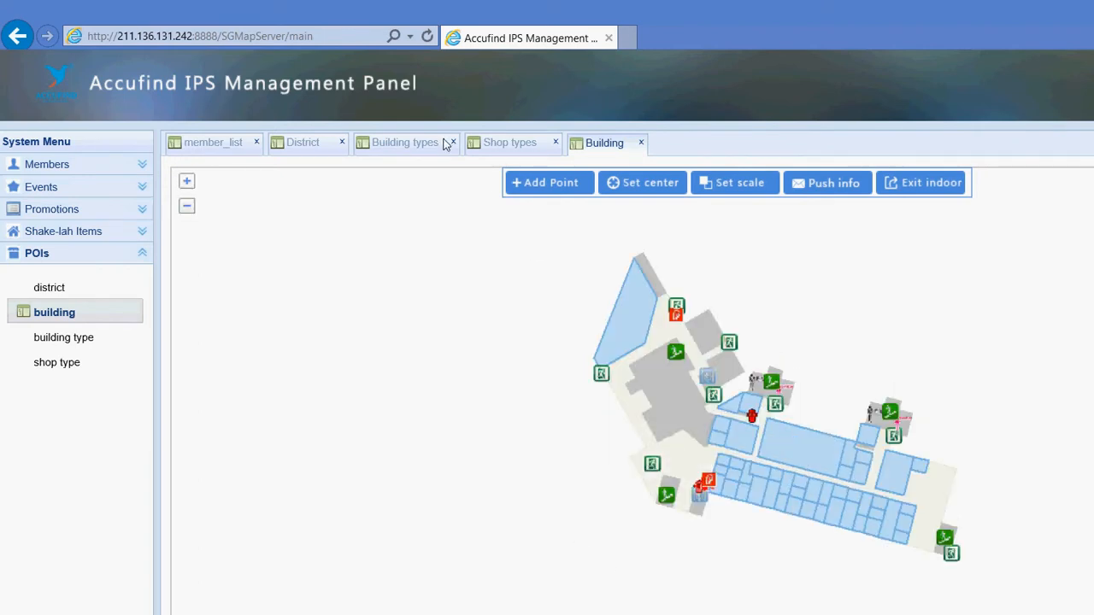
# Cancel the stray new point on the floor and shift the plan up and left
pyautogui.click(539, 270)
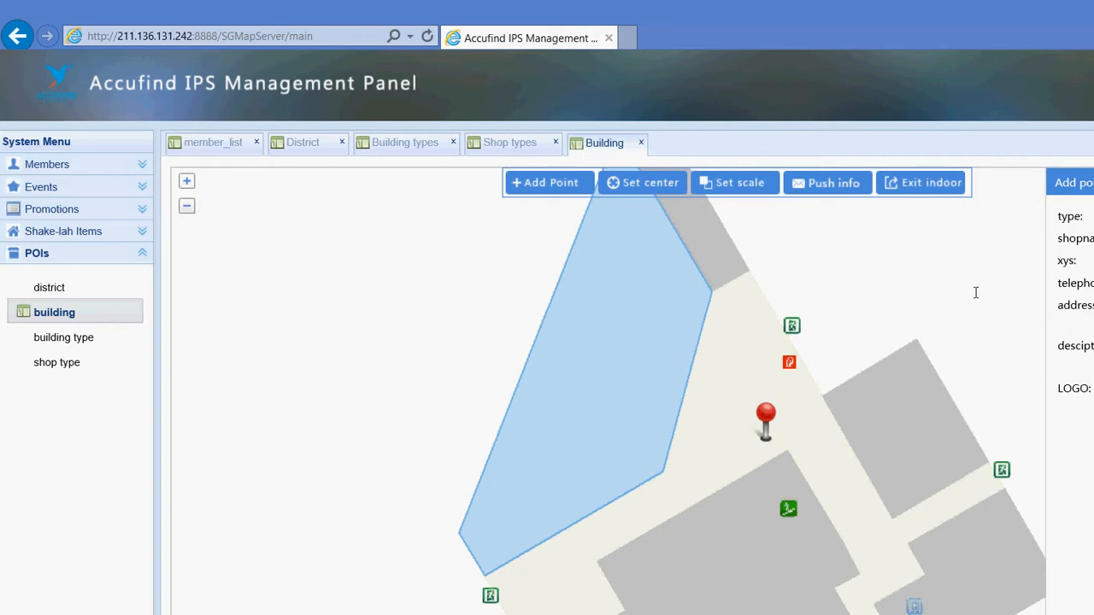
pyautogui.click(955, 334)
pyautogui.scroll(-1, 820, 356)
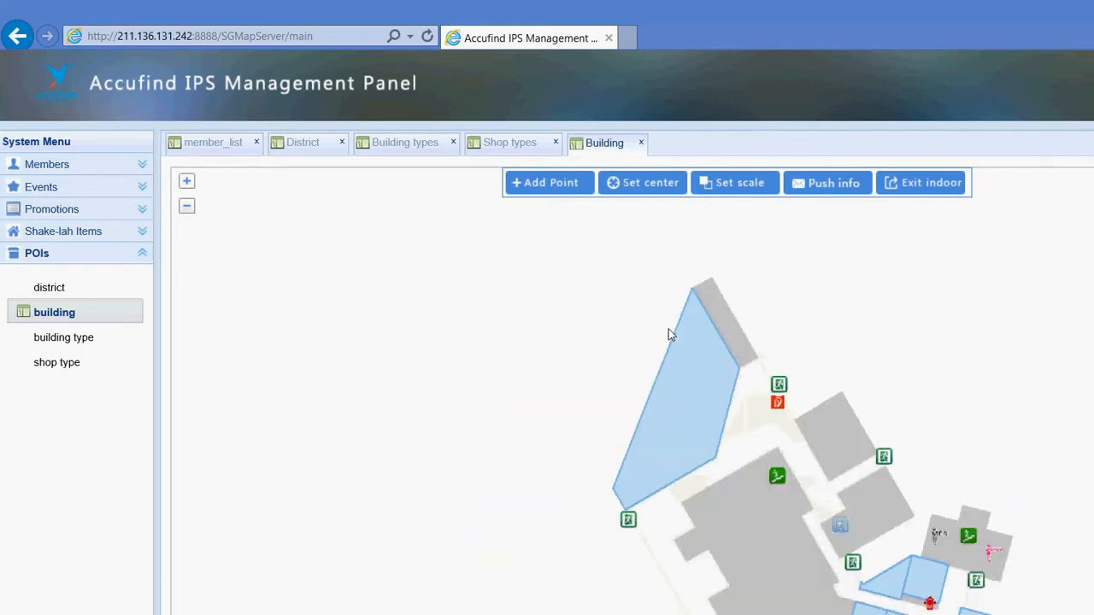
pyautogui.moveTo(714, 309); pyautogui.dragTo(564, 216)
# Open a shop room's edit form, then cancel it without changes
pyautogui.rightClick(686, 444)
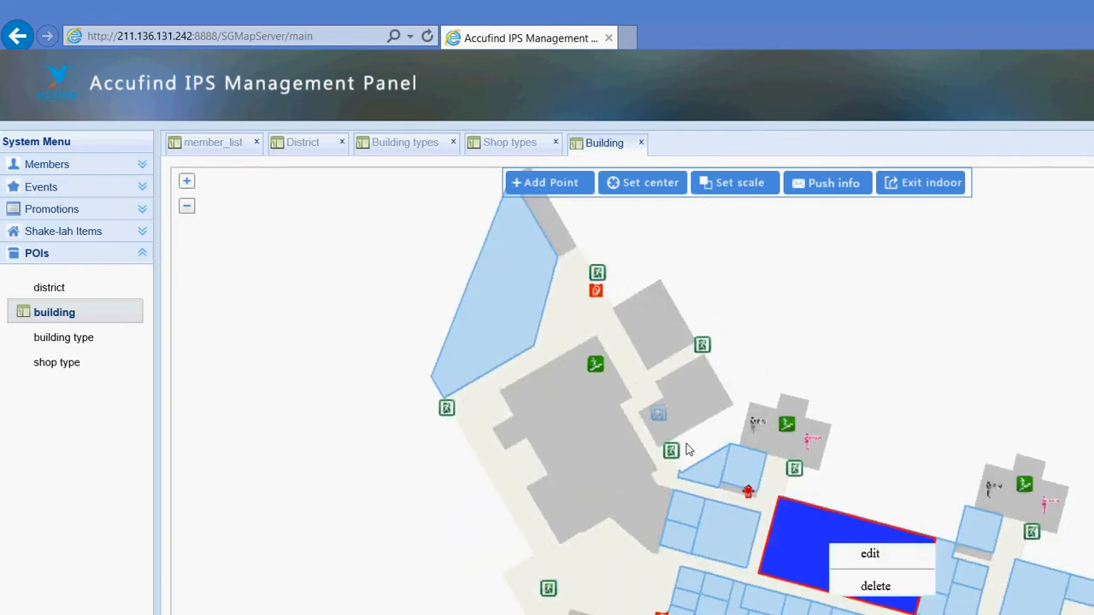
pyautogui.click(686, 444)
pyautogui.click(304, 215)
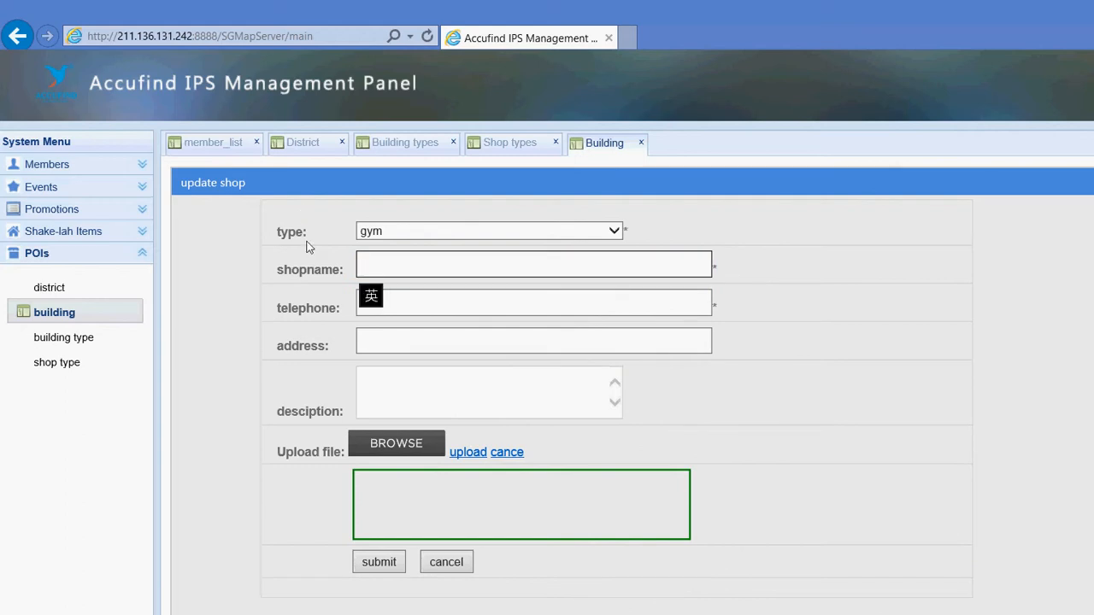
pyautogui.press('shift')
pyautogui.press('Tab')
pyautogui.press('Tab')
pyautogui.press('Tab')
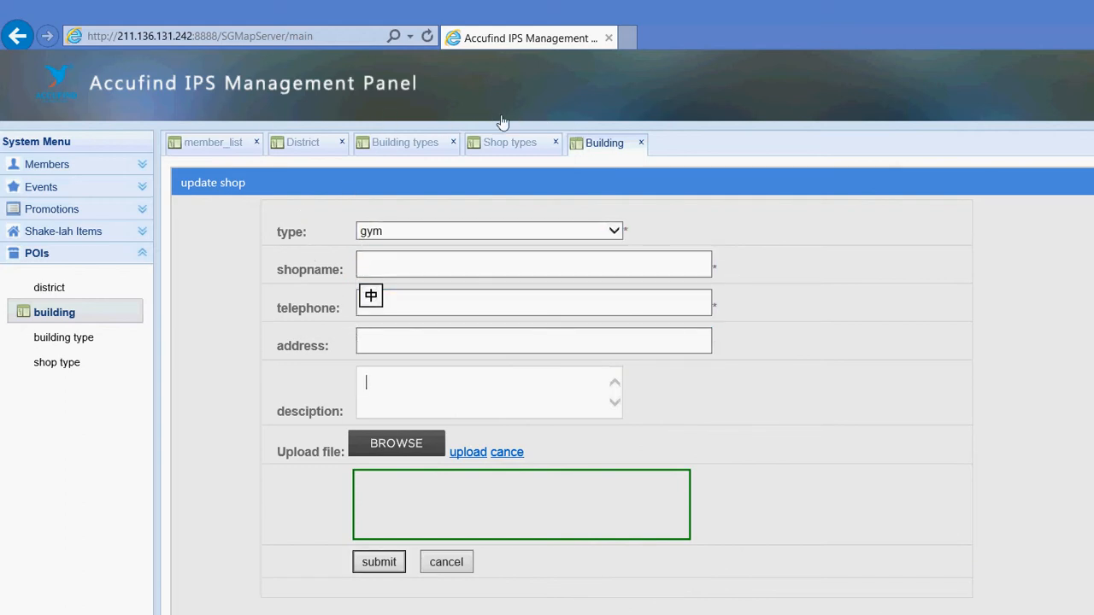
pyautogui.click(1046, 145)
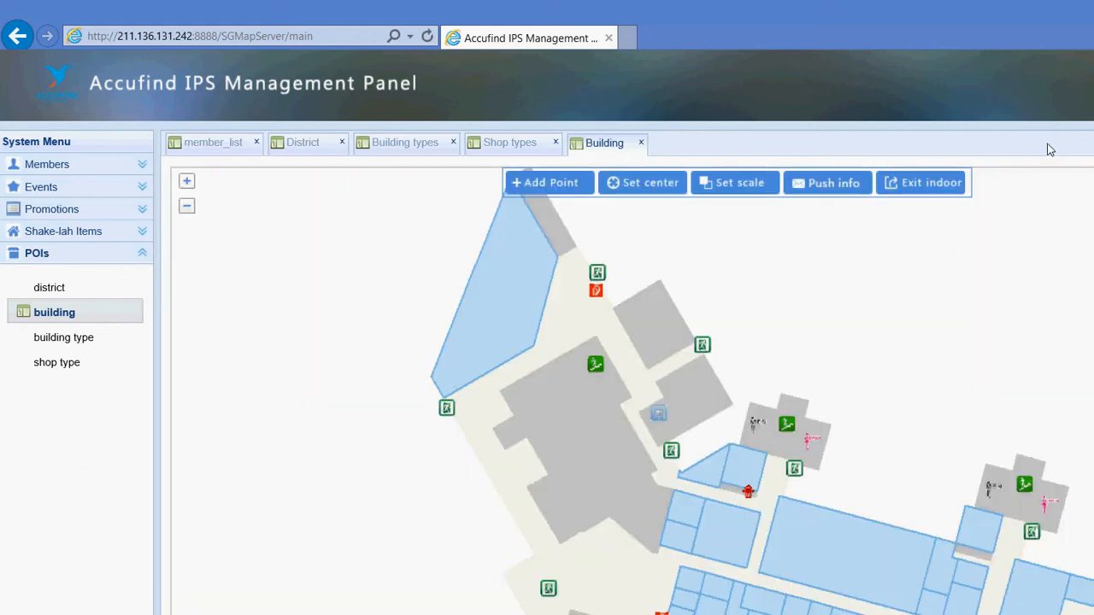
# Pan and zoom the floor plan to bring the Incubation Centre Hub unit into view
pyautogui.moveTo(764, 371); pyautogui.dragTo(667, 265)
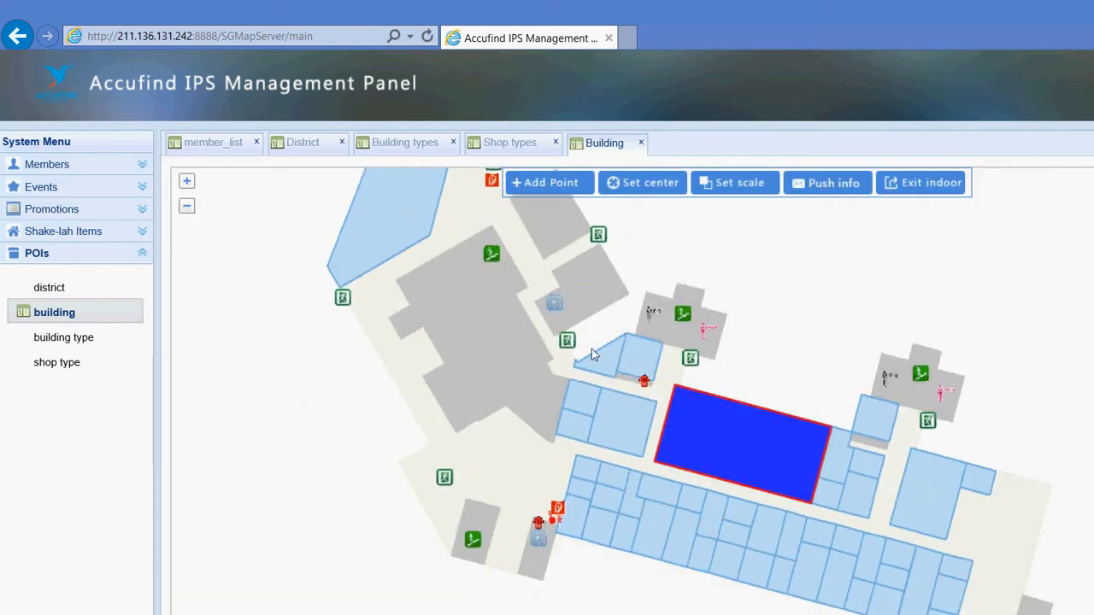
pyautogui.moveTo(882, 412); pyautogui.dragTo(819, 378)
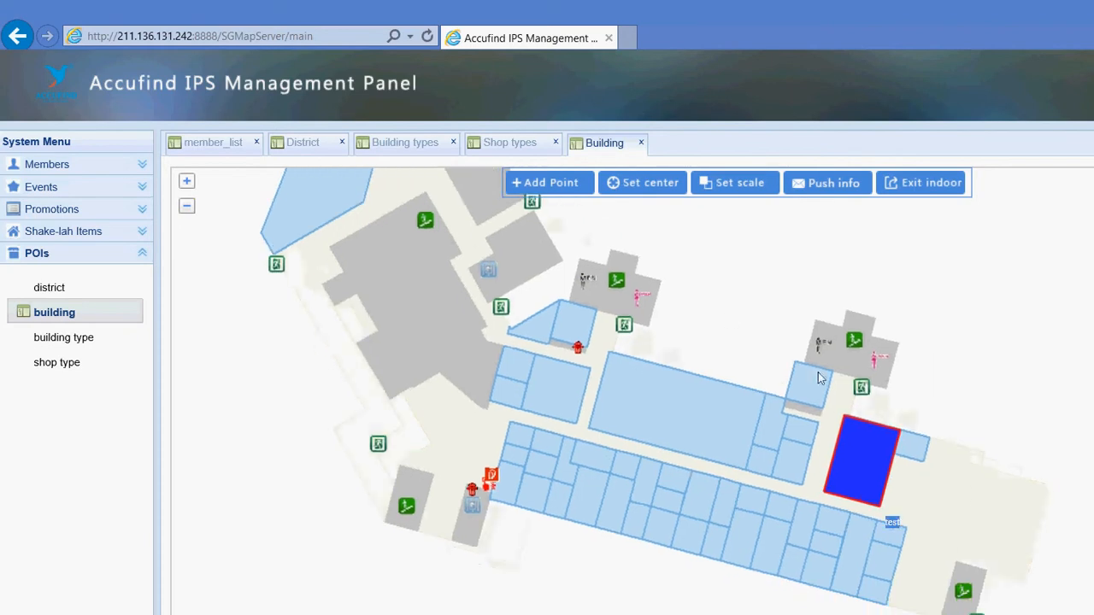
pyautogui.scroll(-1, 608, 566)
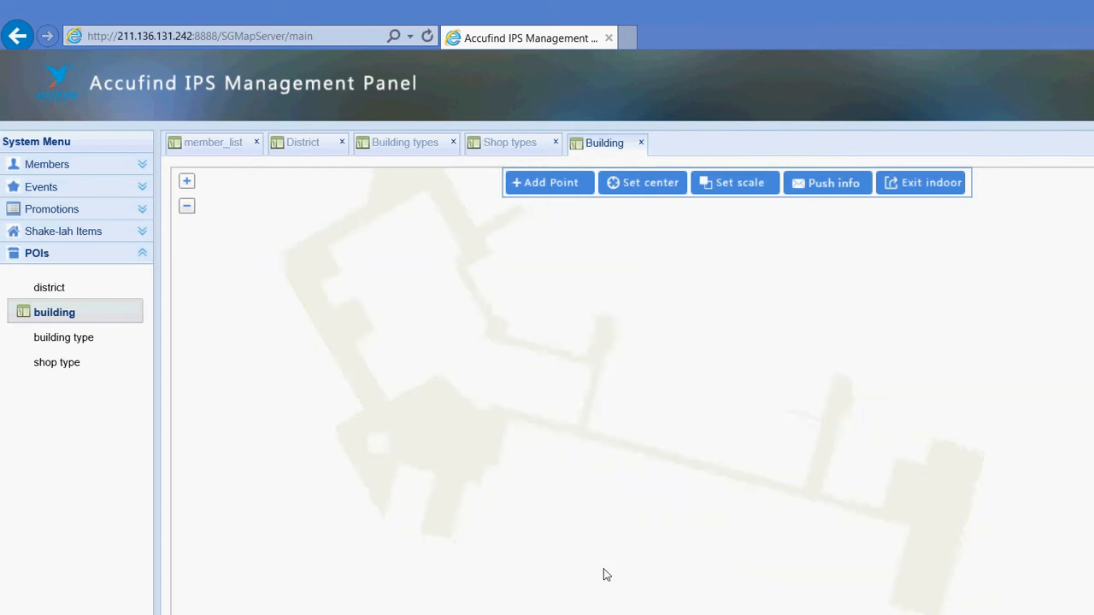
pyautogui.moveTo(784, 381); pyautogui.dragTo(687, 346)
pyautogui.scroll(1, 691, 353)
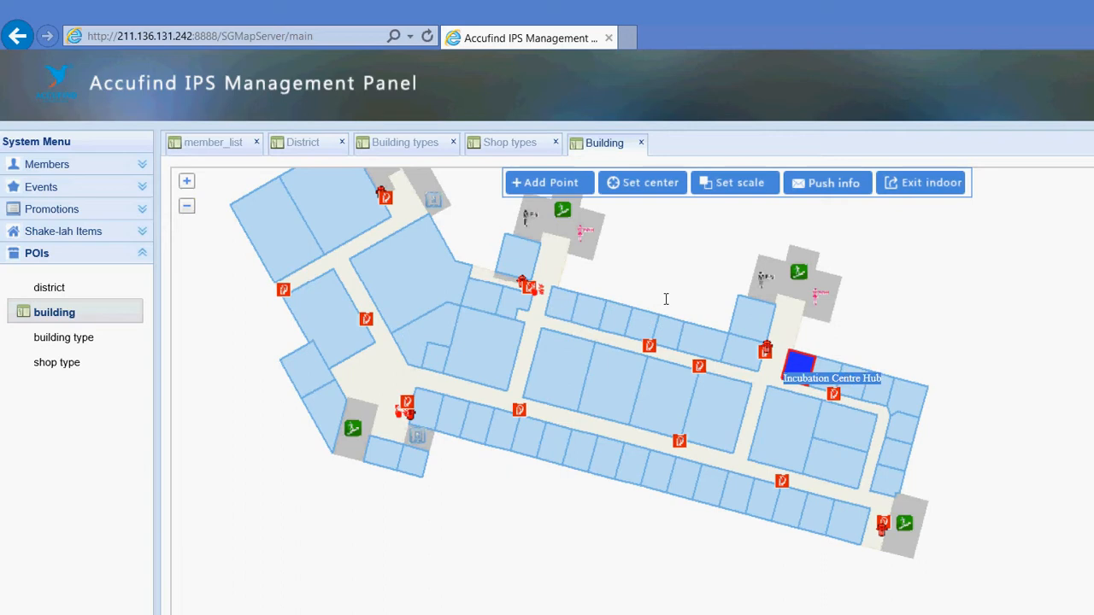
# Open the Incubation Centre Hub's details and set its room type to Office
pyautogui.rightClick(670, 312)
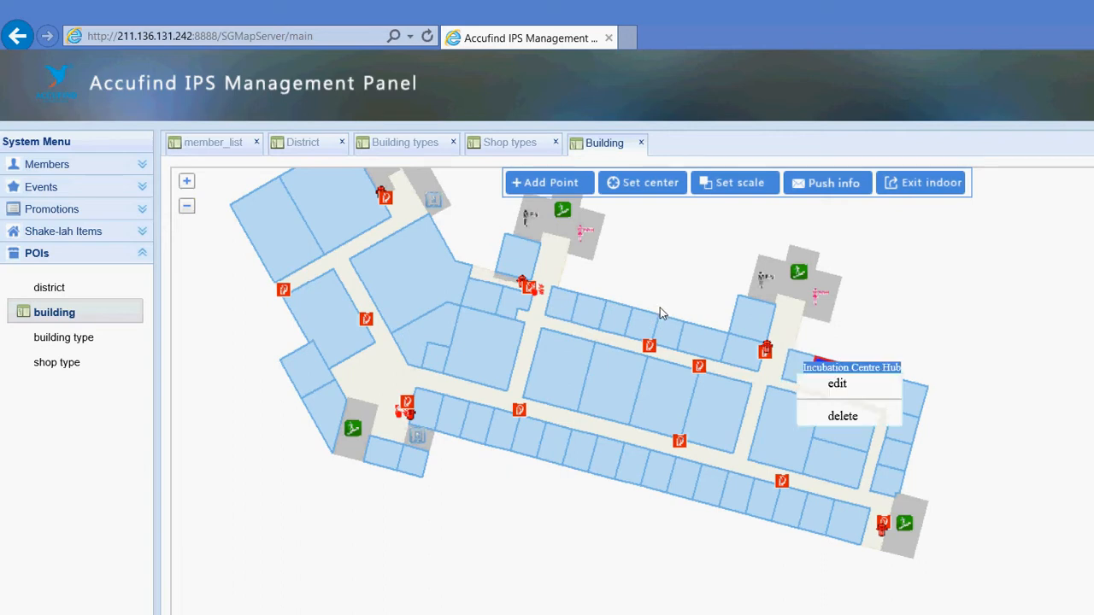
pyautogui.click(671, 313)
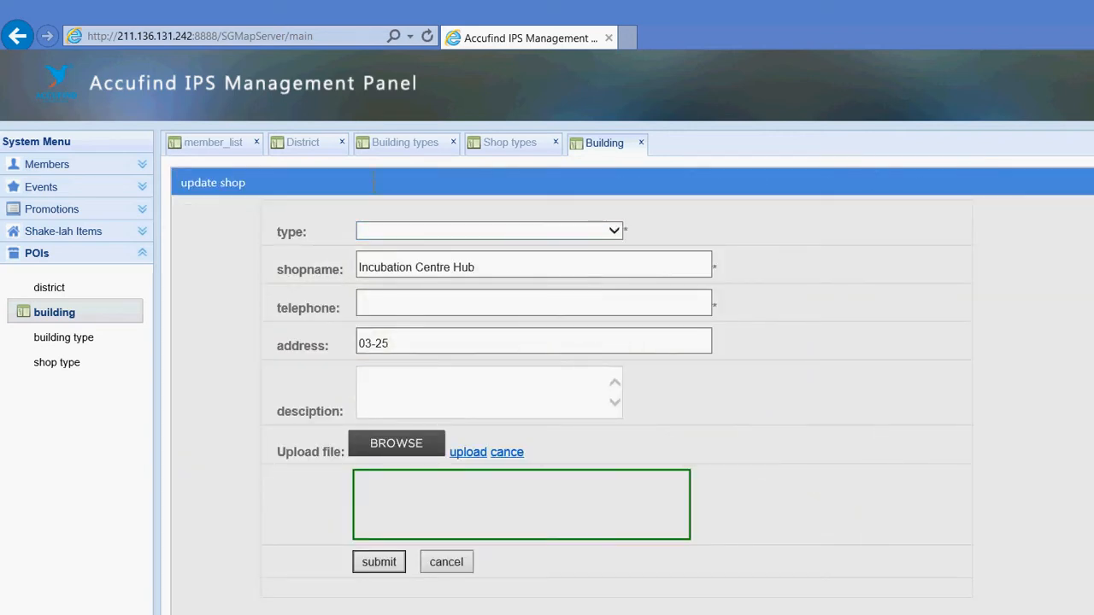
pyautogui.click(387, 229)
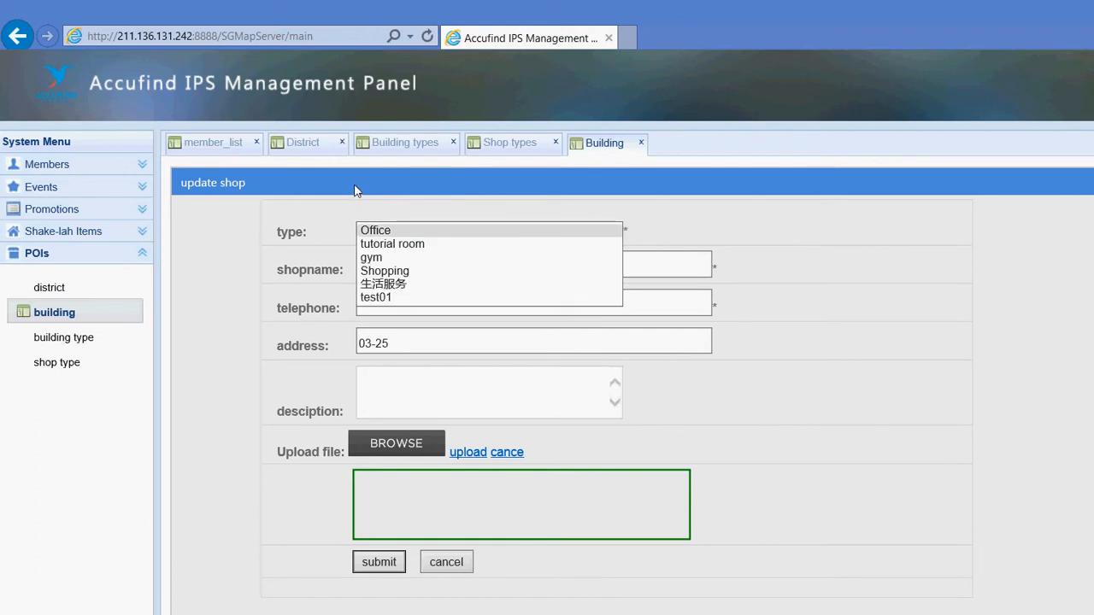
pyautogui.click(443, 230)
# Rename it Accufind Technologies Pte Ltd, enter a telephone number, and describe it 'The main office of Accufind'
pyautogui.click(407, 302)
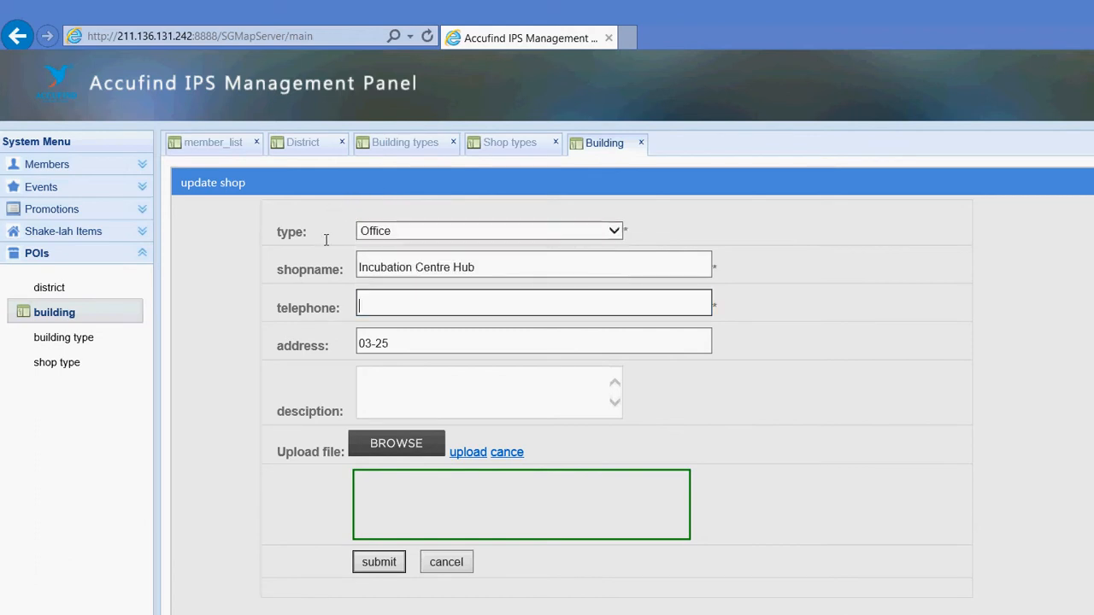
pyautogui.hotkey('shift', 'Tab')
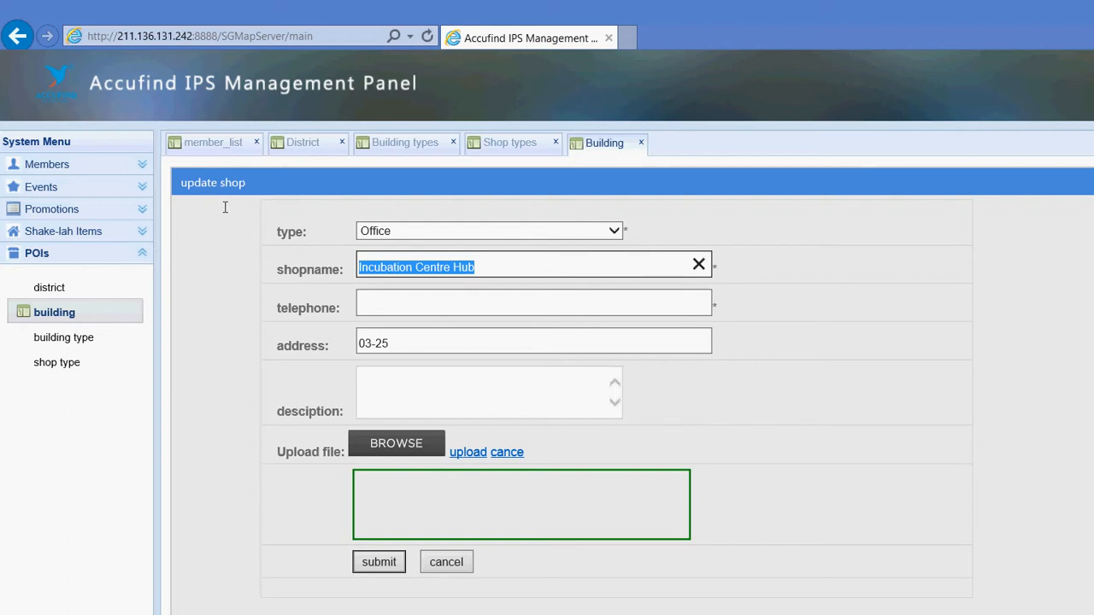
pyautogui.write('Acc')
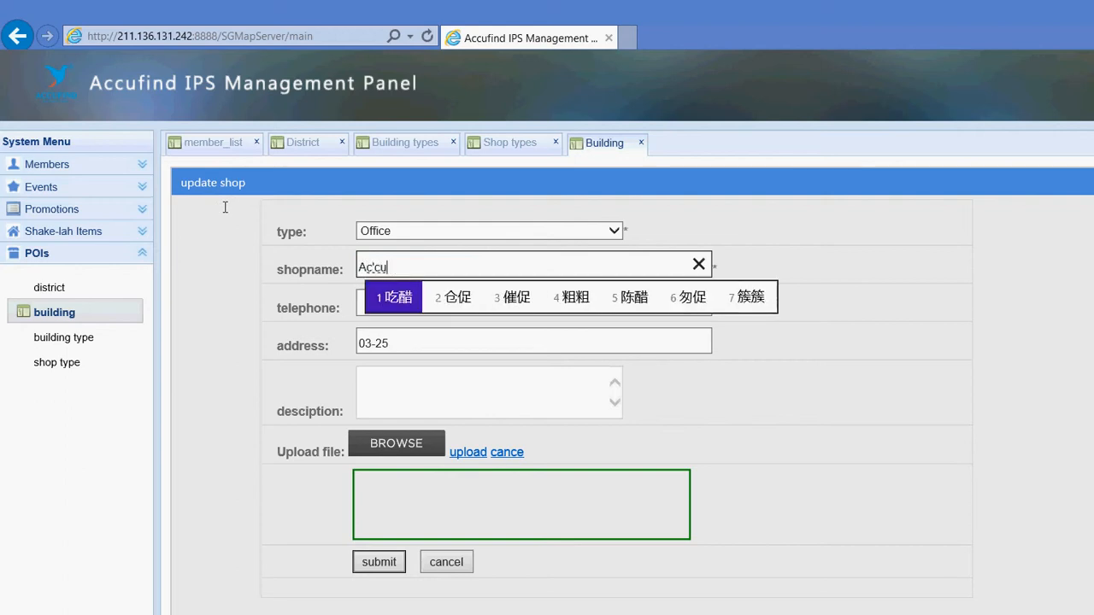
pyautogui.press('BackSpace')
pyautogui.press('BackSpace')
pyautogui.press('BackSpace')
pyautogui.write('A')
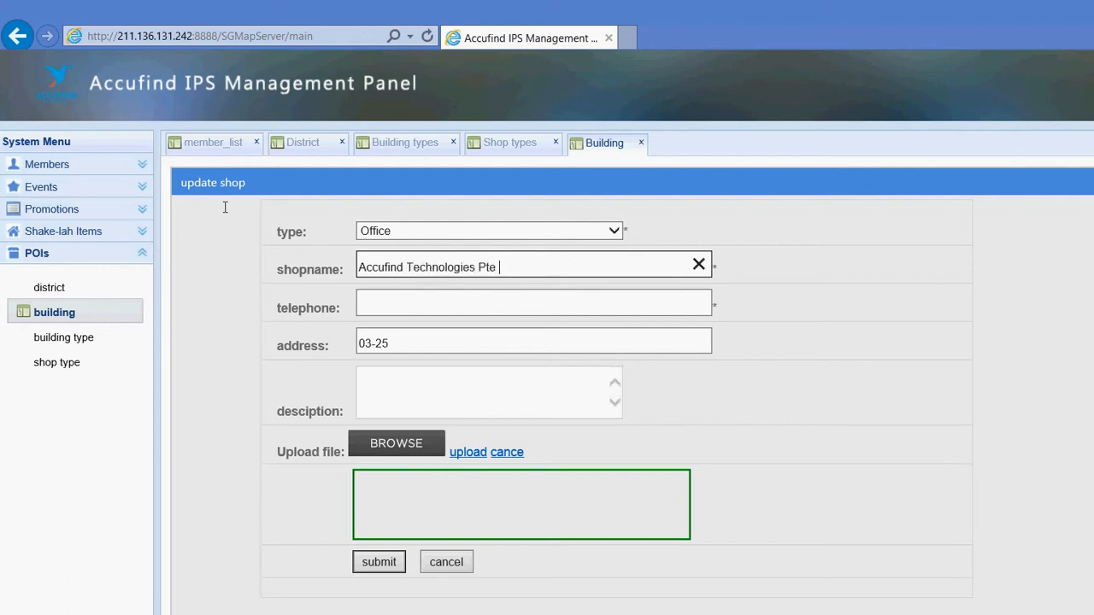
pyautogui.press('Tab')
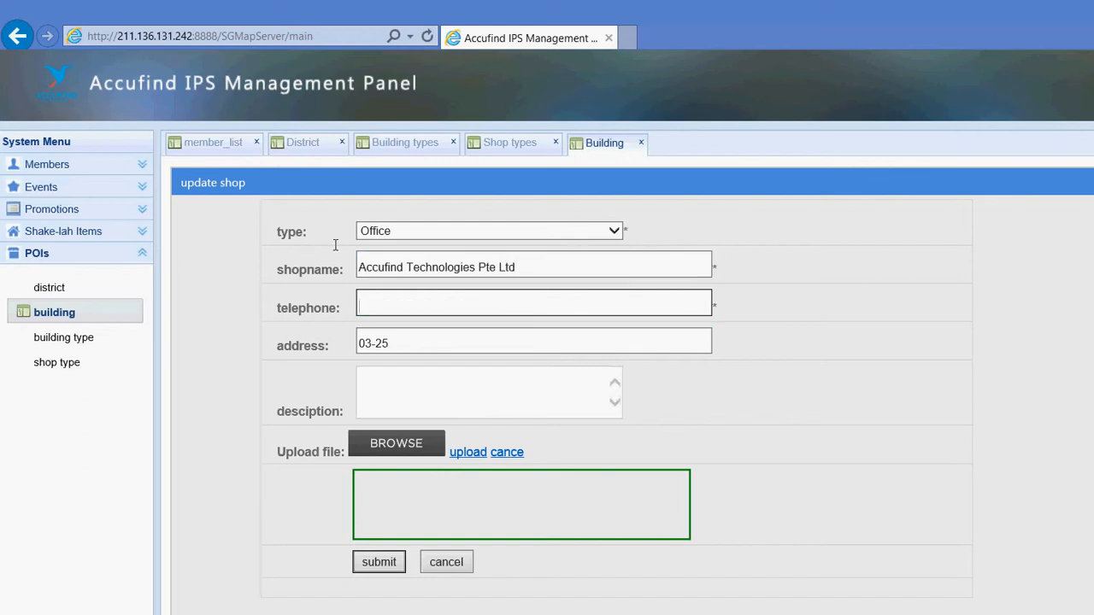
pyautogui.write('6')
pyautogui.press('Tab')
pyautogui.press('Tab')
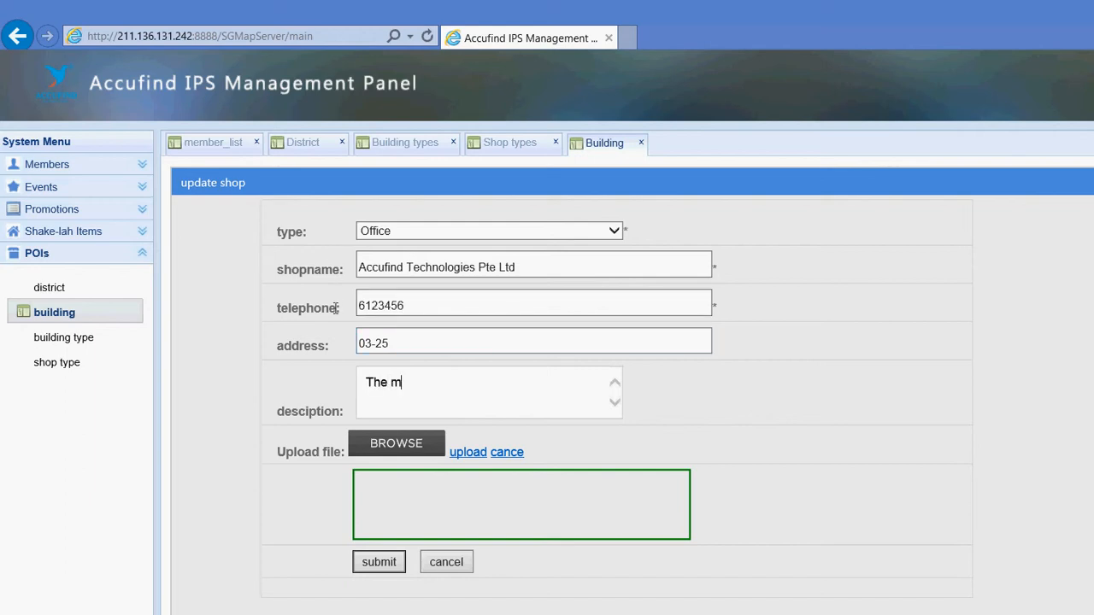
pyautogui.write('The main office of Accufind')
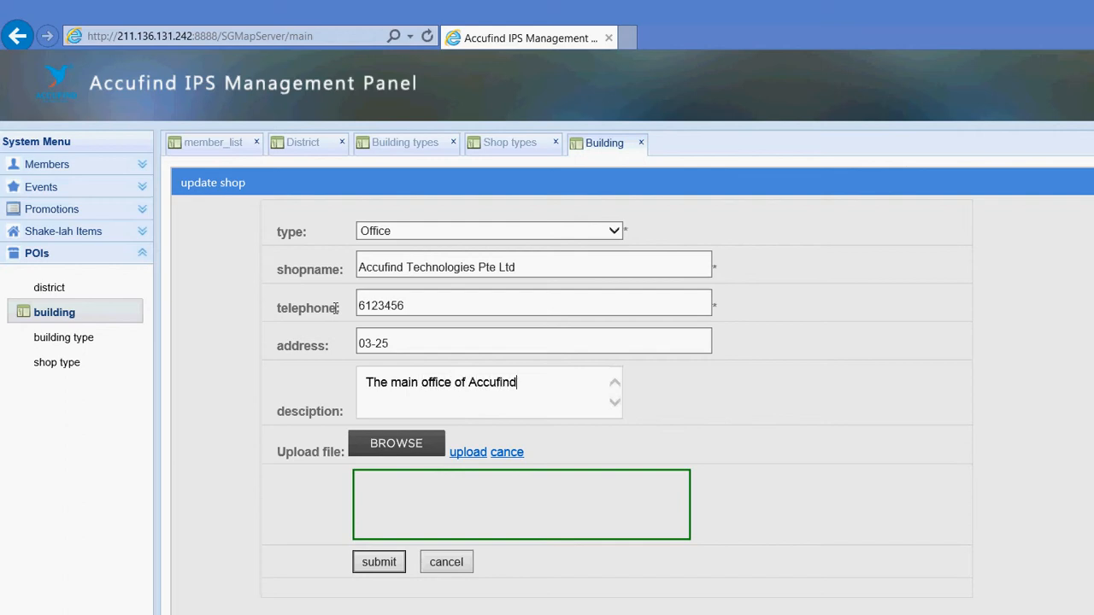
# Attach LOGO.jpg as the office image and save the updated details
pyautogui.click(395, 443)
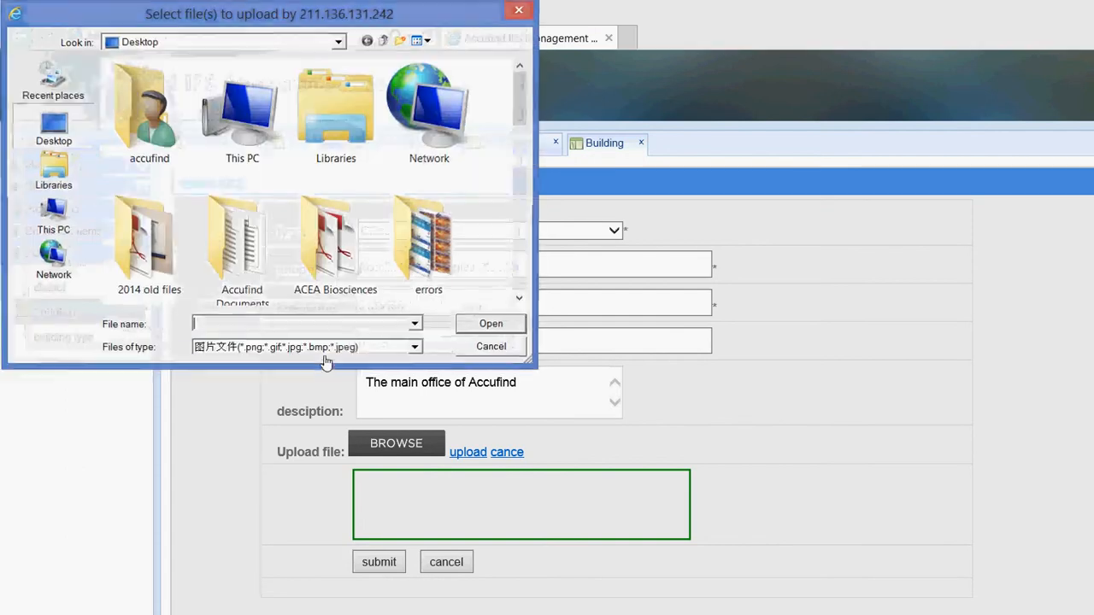
pyautogui.scroll(-5, 417, 136)
pyautogui.scroll(-5, 417, 137)
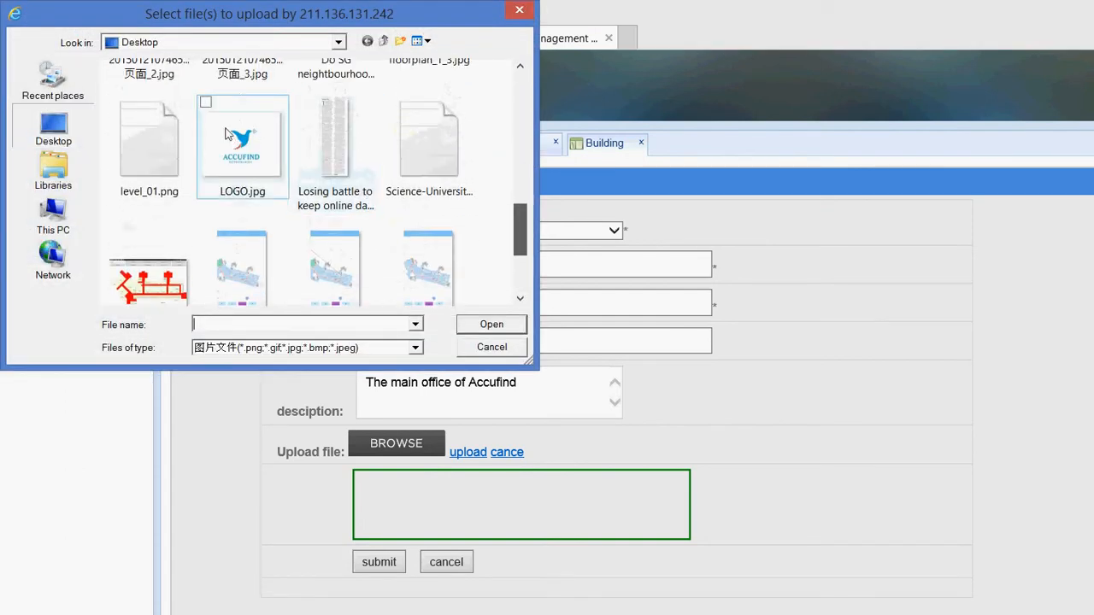
pyautogui.doubleClick(237, 141)
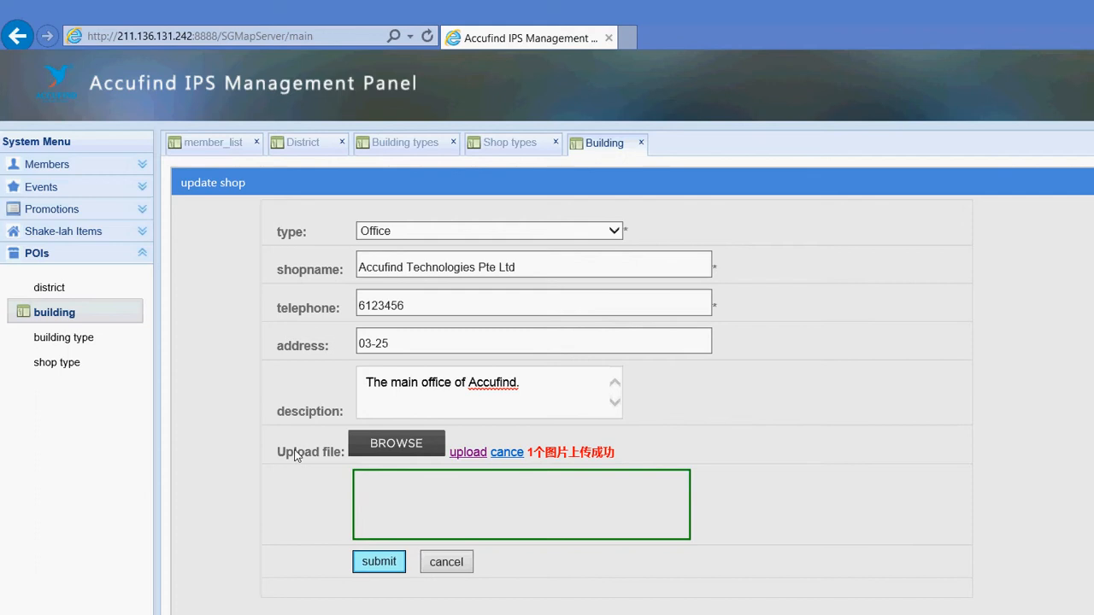
pyautogui.click(370, 561)
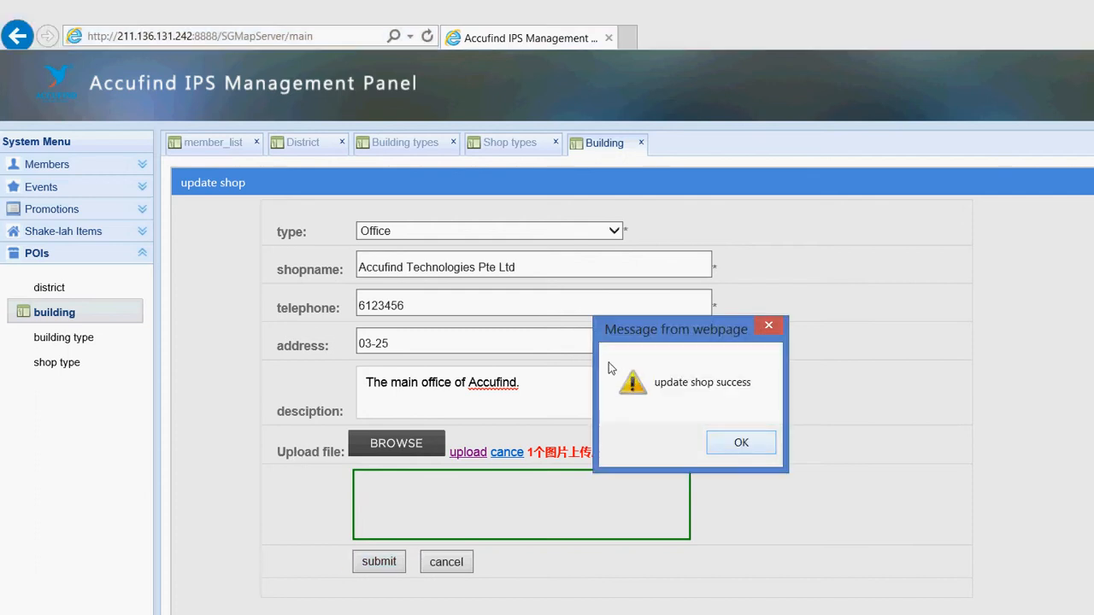
pyautogui.click(740, 442)
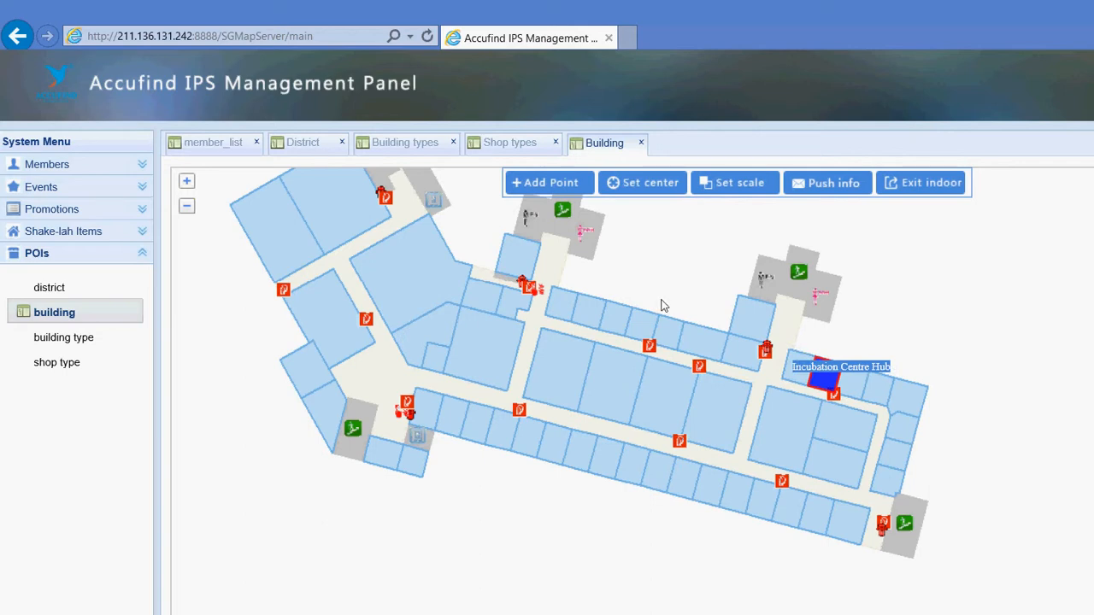
# Reload the panel, reopen the building map, and zoom in toward the building
pyautogui.click(427, 36)
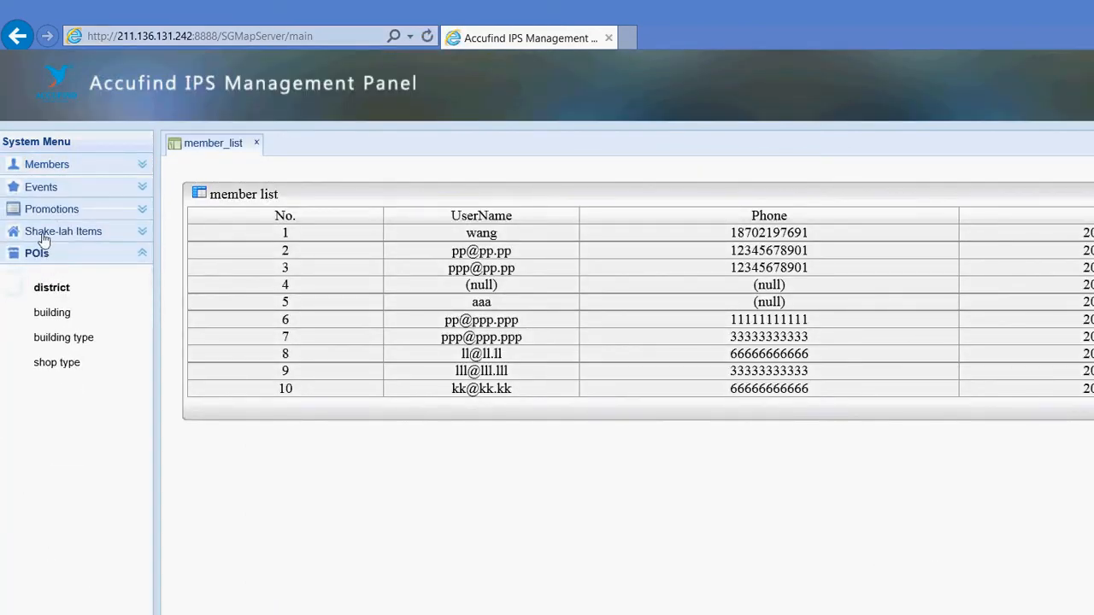
pyautogui.click(52, 312)
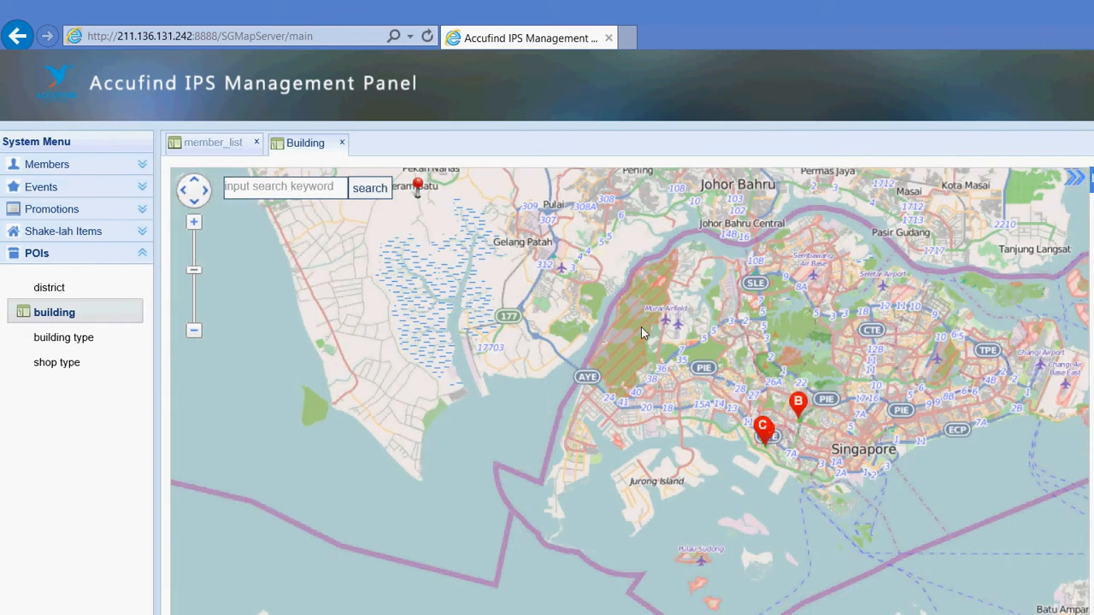
pyautogui.scroll(4, 625, 347)
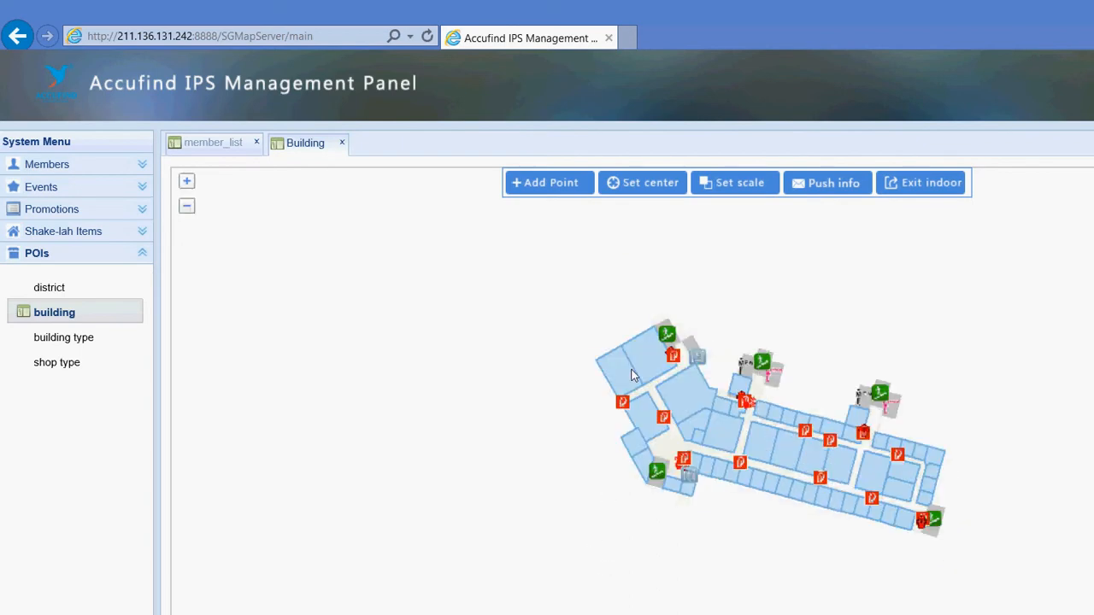
# Pan around the indoor floor plan to look it over, then recentre the indoor map
pyautogui.moveTo(775, 396); pyautogui.dragTo(660, 367)
pyautogui.scroll(1, 652, 370)
pyautogui.moveTo(725, 391); pyautogui.dragTo(621, 317)
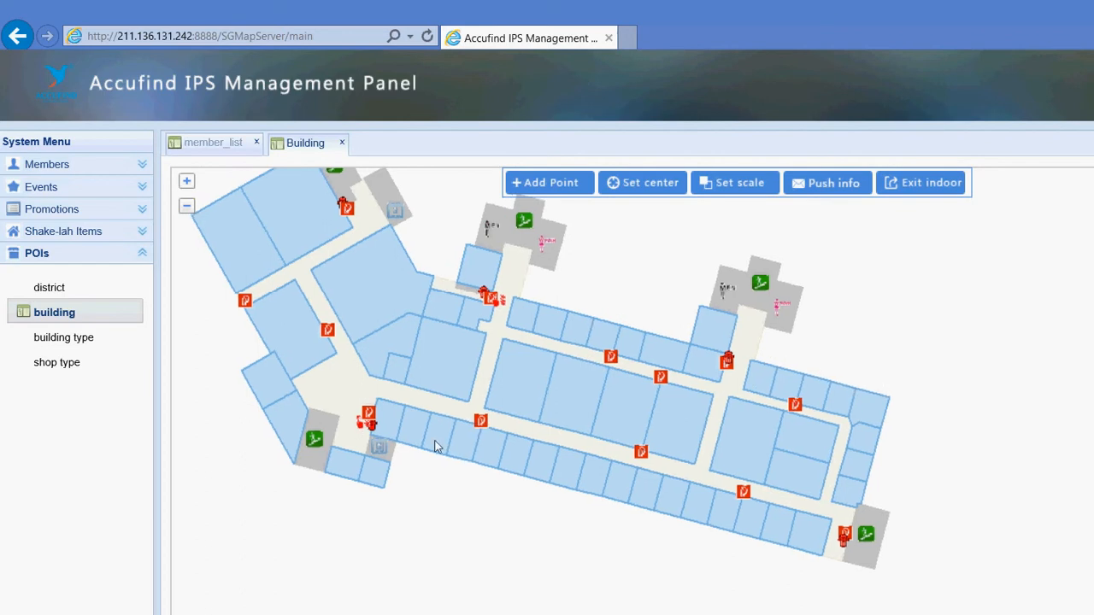
pyautogui.moveTo(326, 411); pyautogui.dragTo(437, 469)
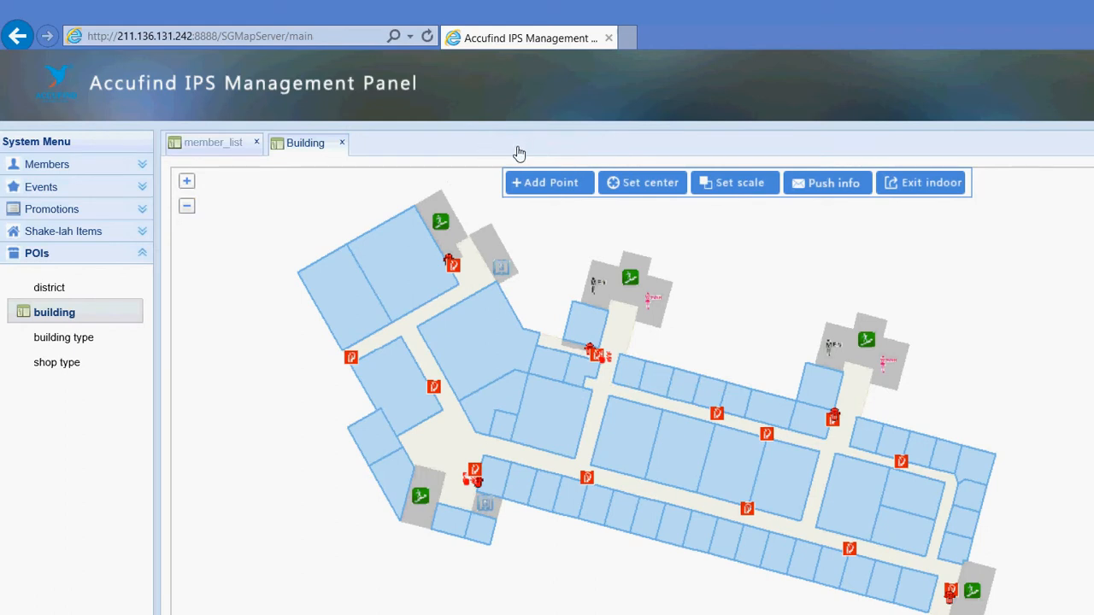
pyautogui.moveTo(576, 266); pyautogui.dragTo(258, 225)
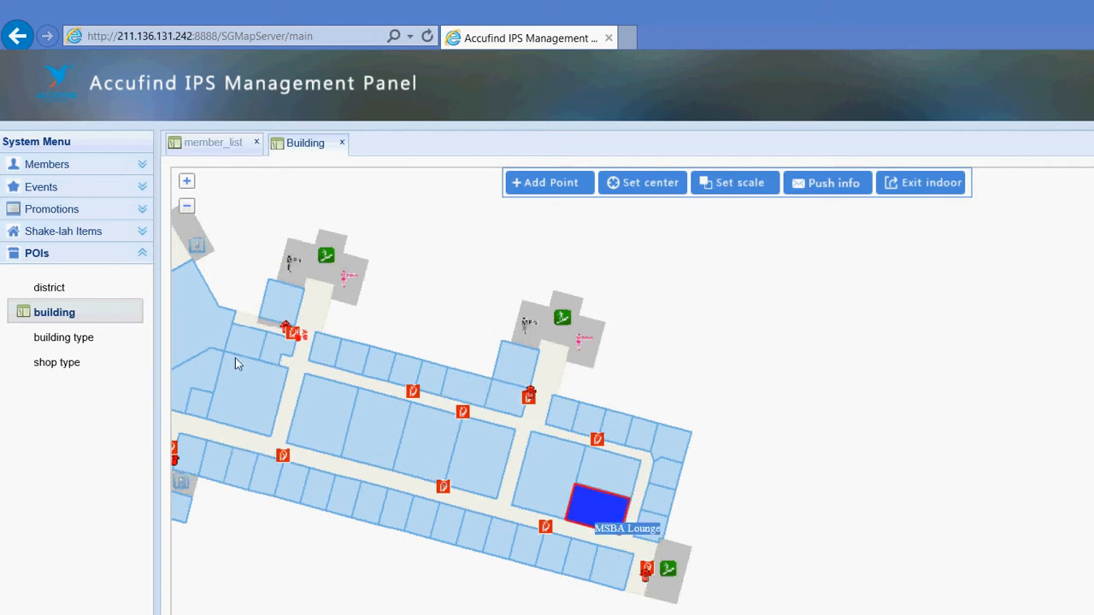
pyautogui.moveTo(398, 281); pyautogui.dragTo(555, 302)
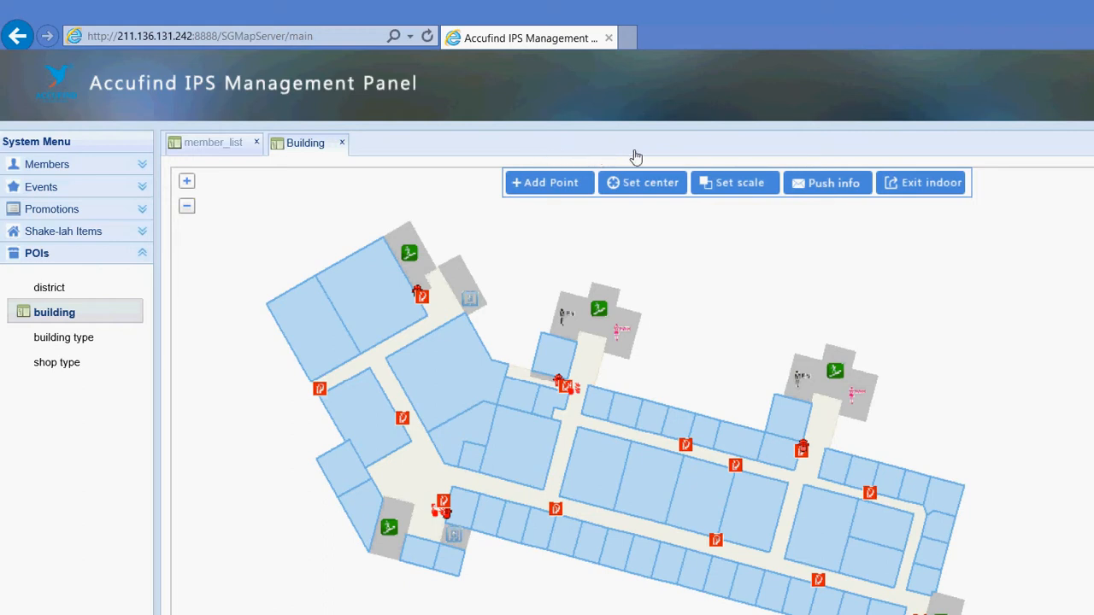
pyautogui.click(660, 193)
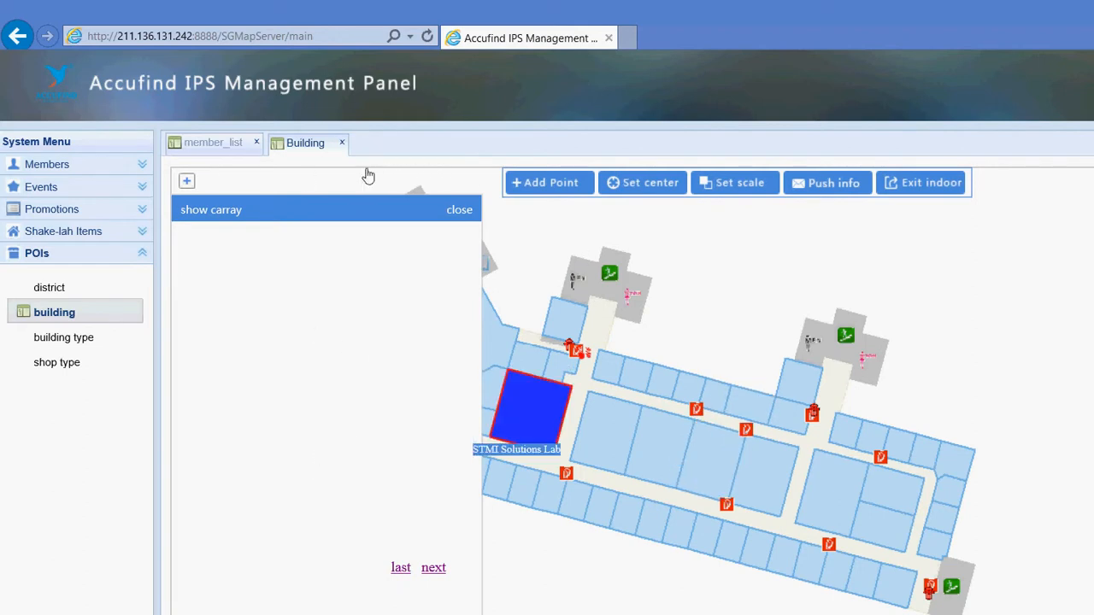
# Confirm the drawn west-side area and enter title 'Welcome Msg to Icube LVL 3' and content 'Welcome to iCube'
pyautogui.click(458, 210)
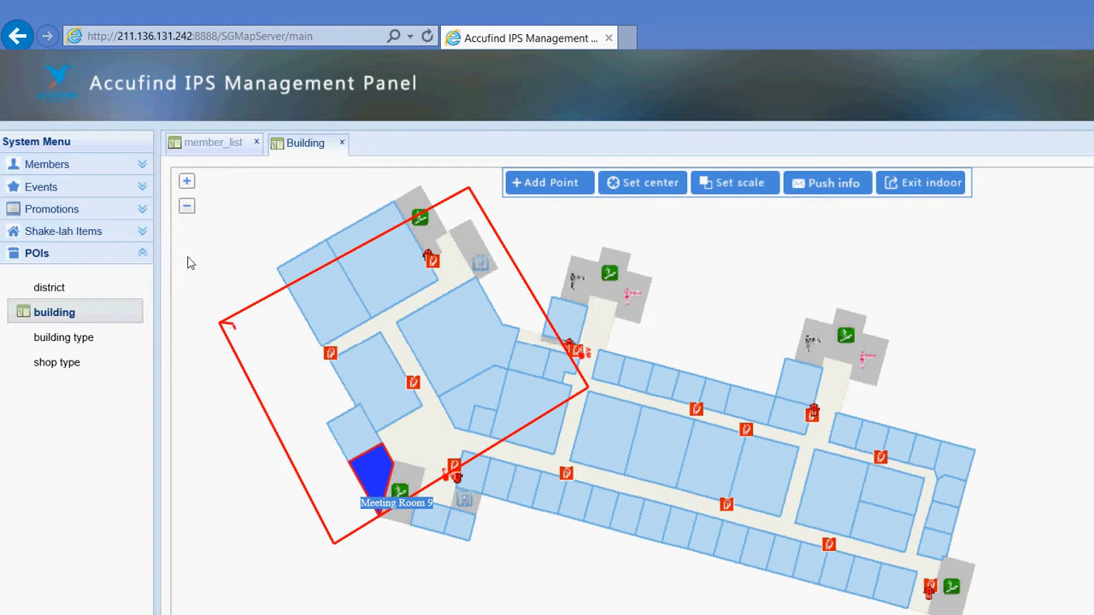
pyautogui.click(250, 319)
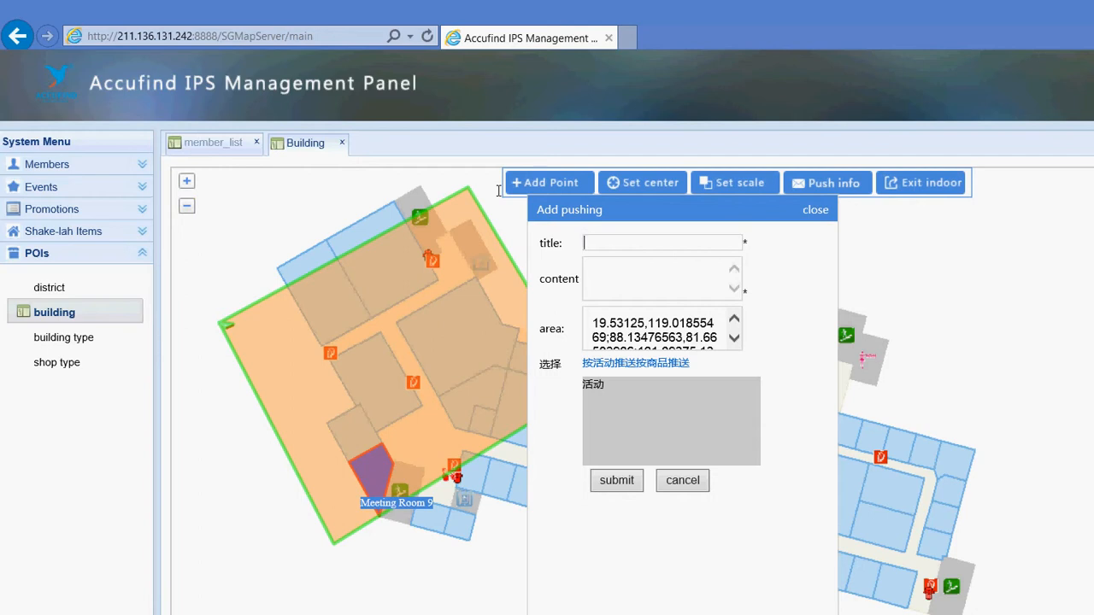
pyautogui.write('Welcome')
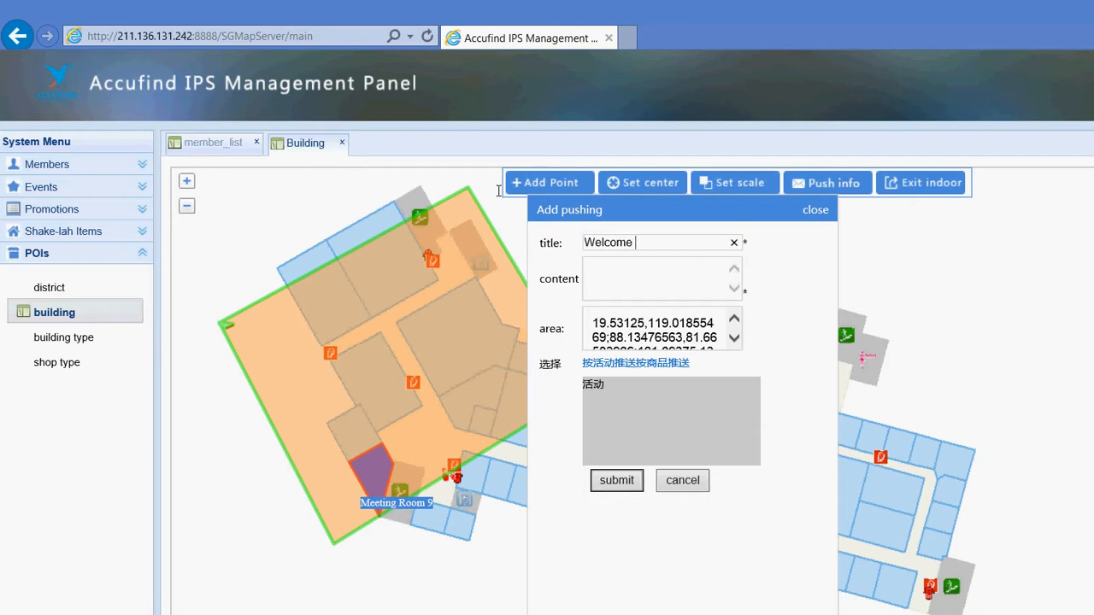
pyautogui.write(' Msg to Icube LVL 3')
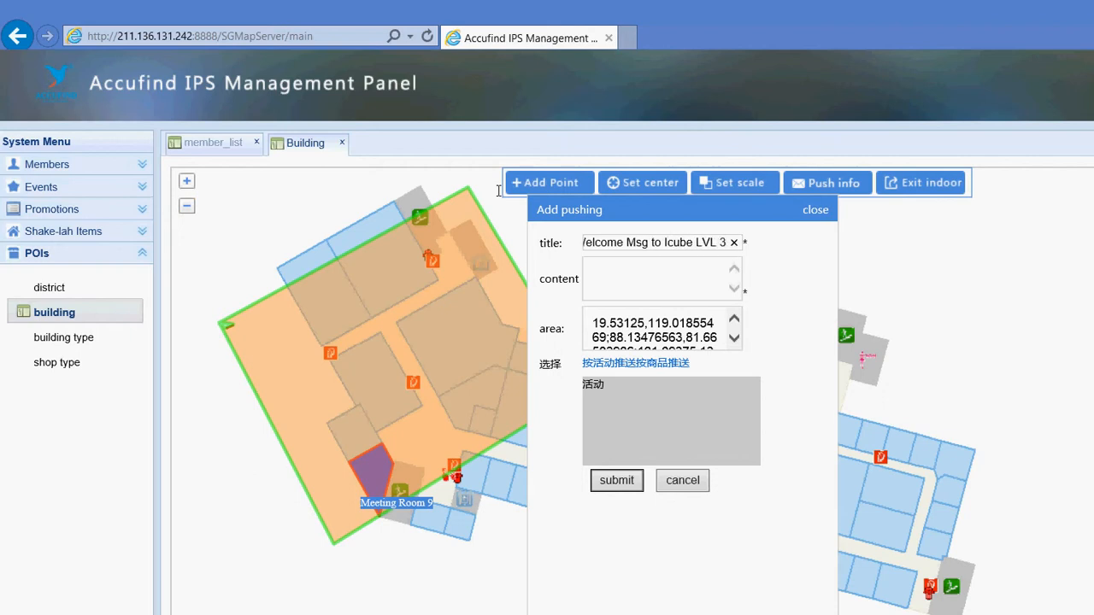
pyautogui.press('Tab')
pyautogui.write('W')
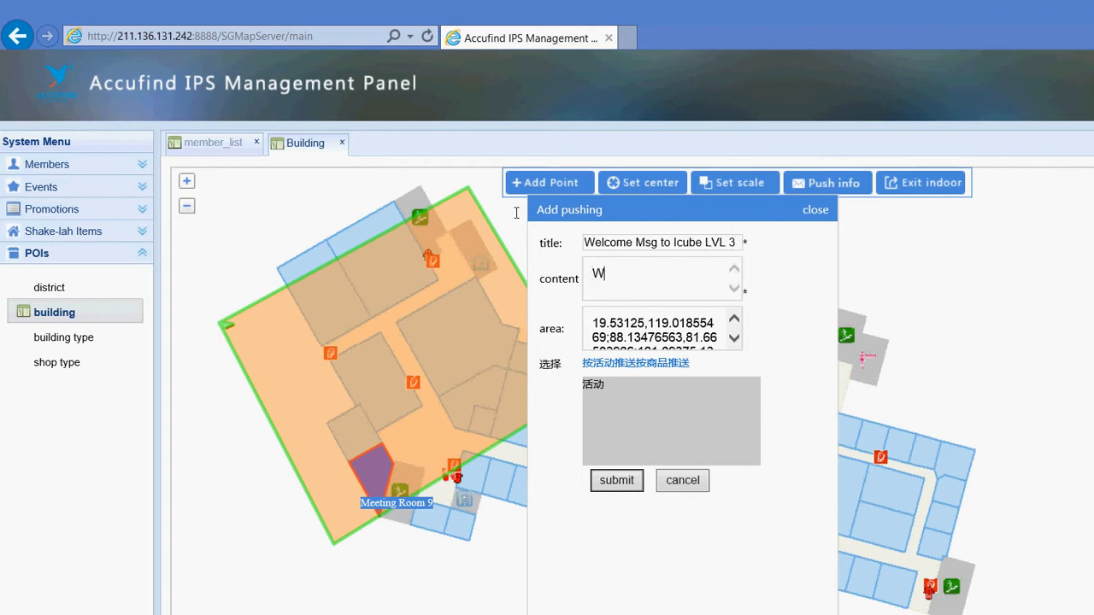
pyautogui.write('elcome to iCube')
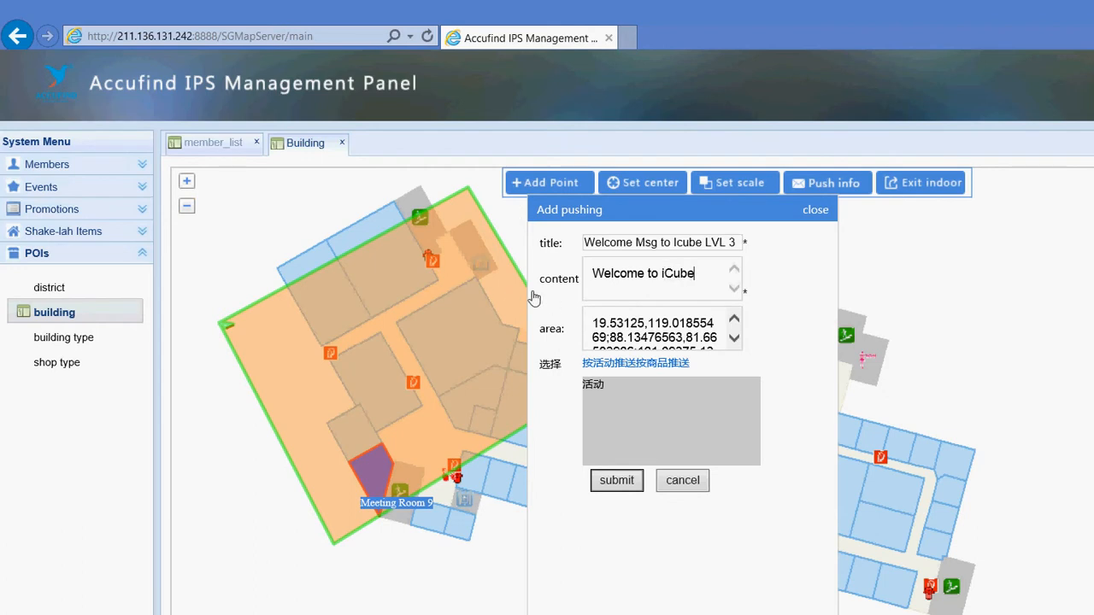
# Target the push to activities, submit it, and show the push message list
pyautogui.click(610, 364)
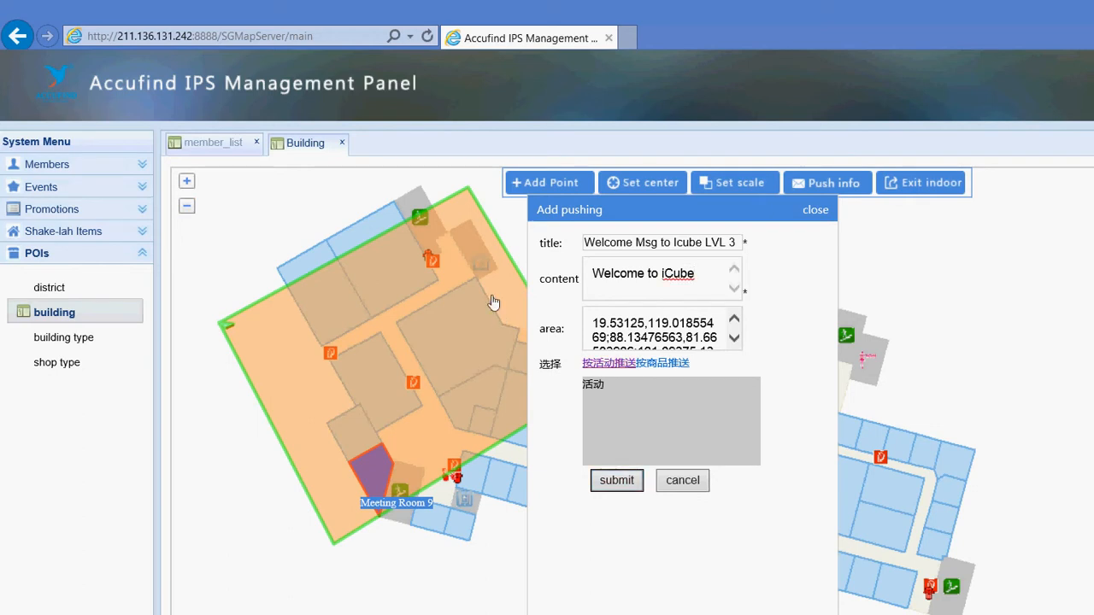
pyautogui.click(661, 363)
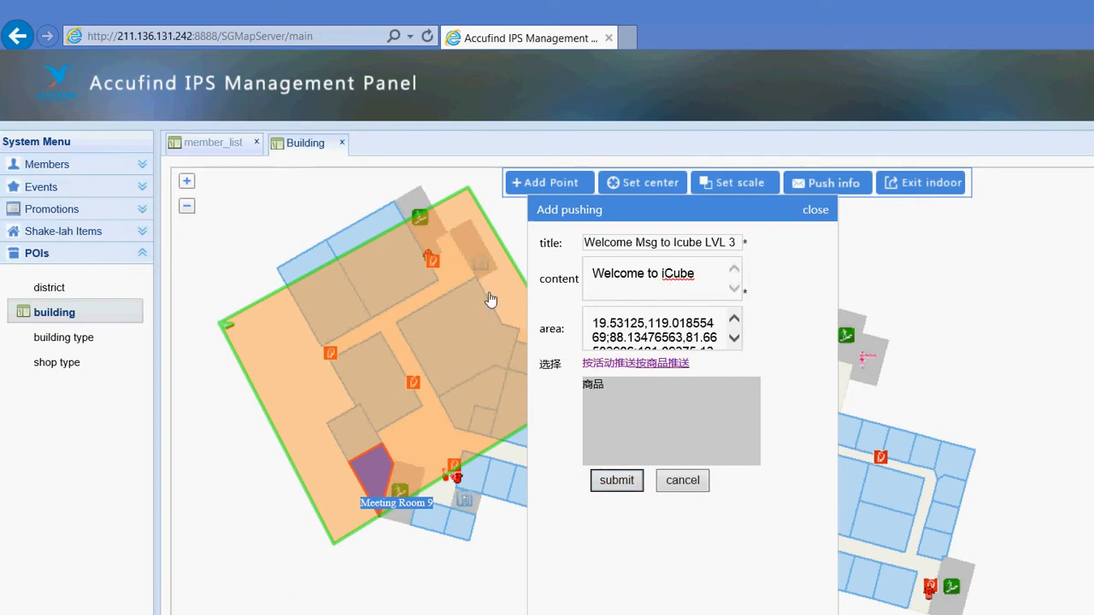
pyautogui.click(609, 363)
pyautogui.click(616, 481)
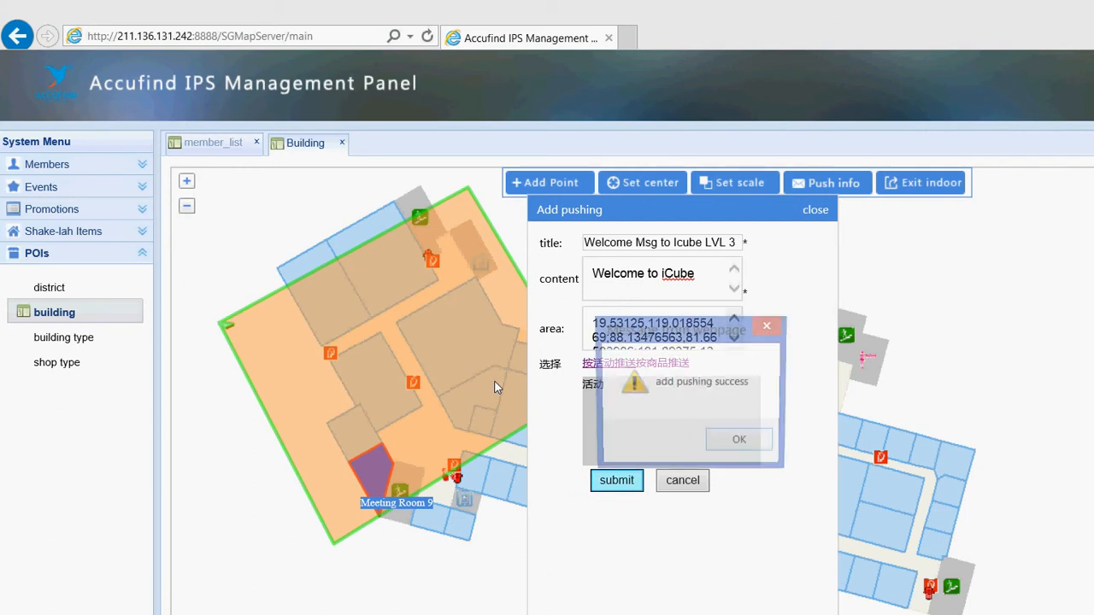
pyautogui.click(739, 442)
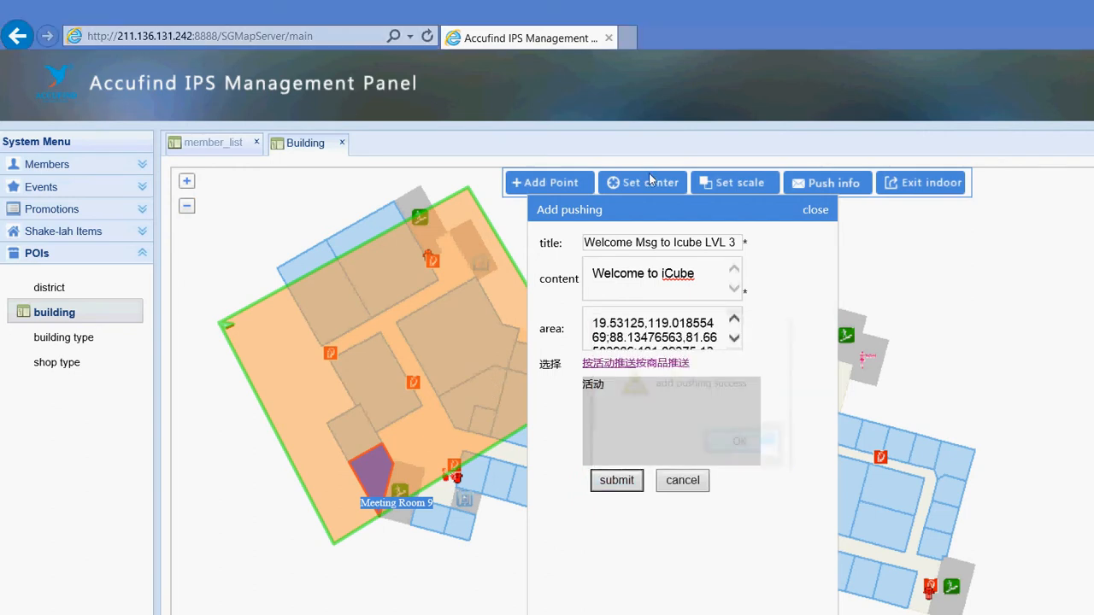
pyautogui.click(815, 211)
pyautogui.click(828, 184)
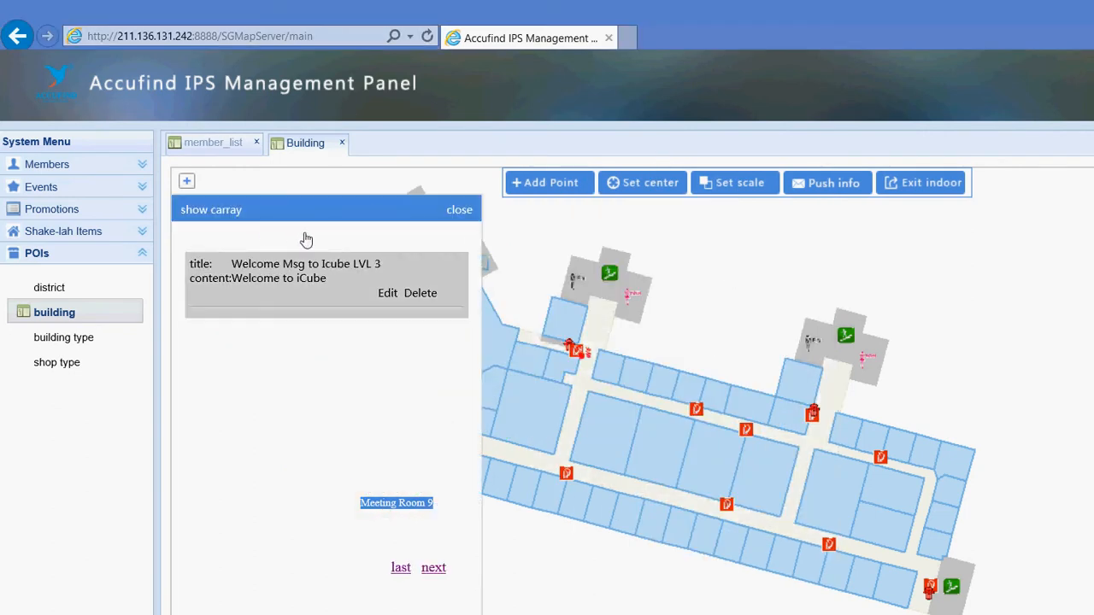
# Re-save 'Welcome Msg to Icube LVL 3' unchanged, then exit the indoor plan to the street map
pyautogui.click(389, 294)
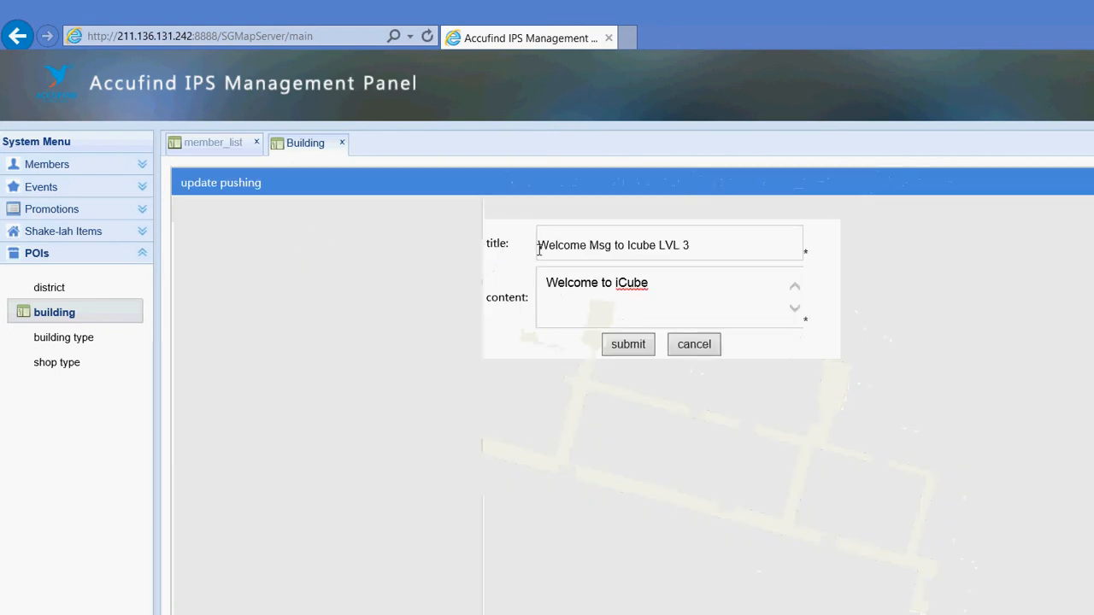
pyautogui.click(629, 344)
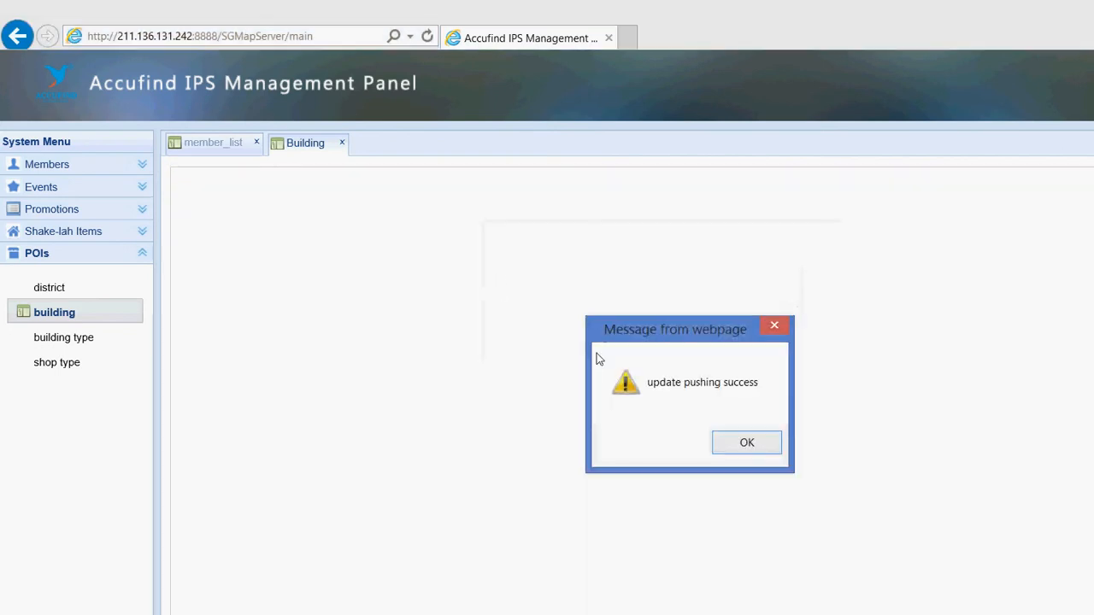
pyautogui.click(744, 442)
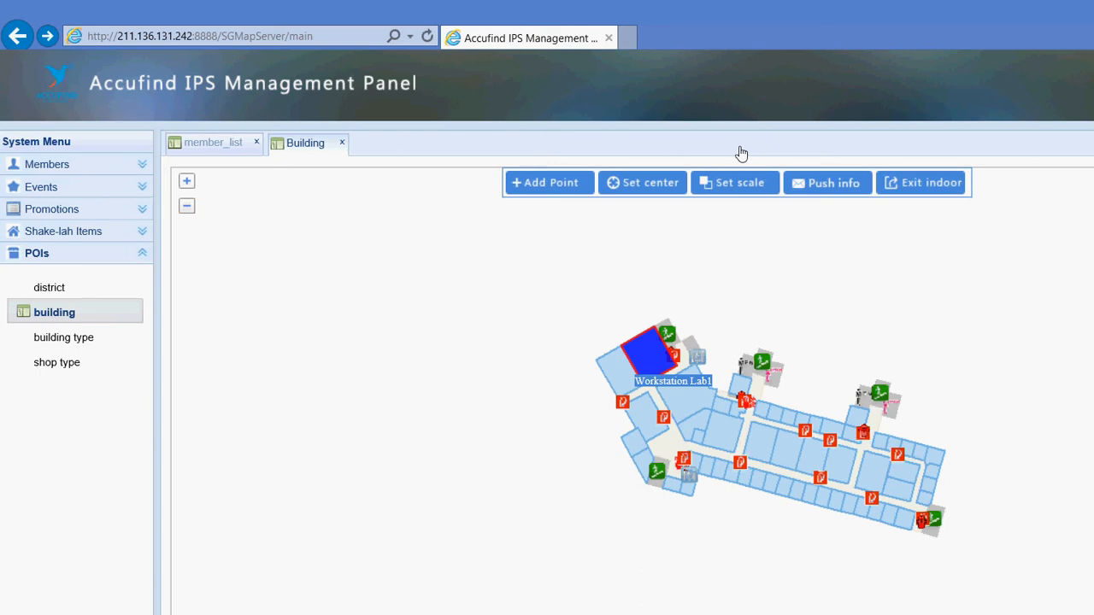
pyautogui.click(923, 183)
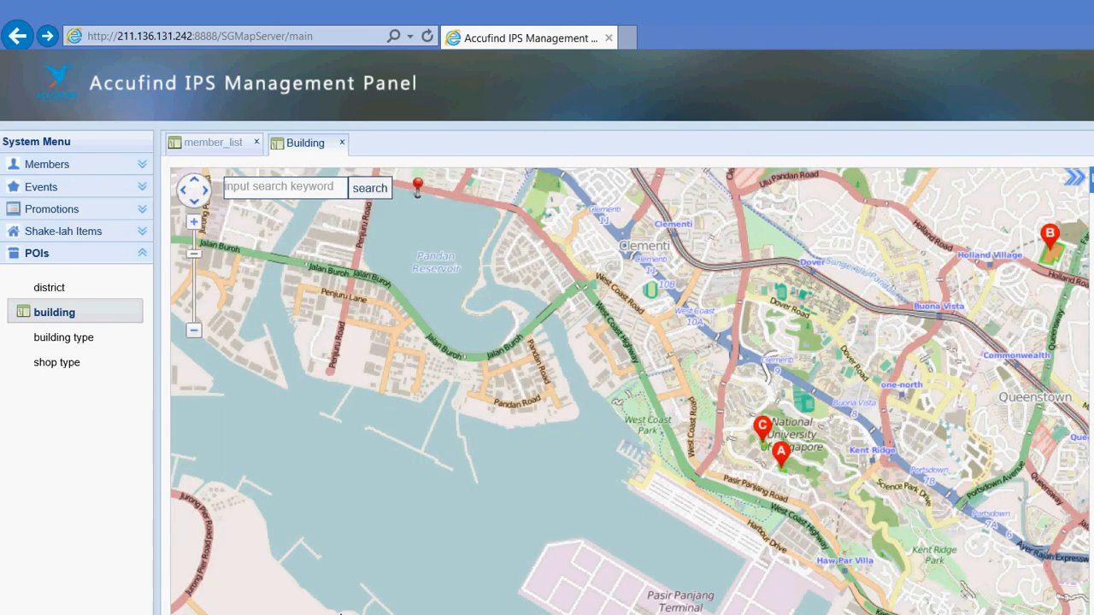